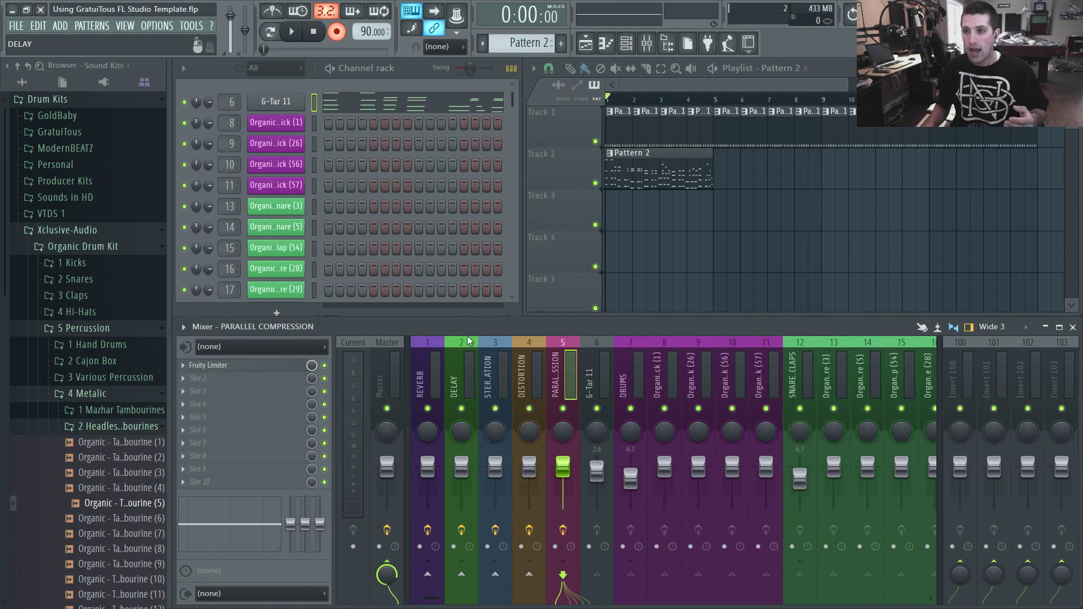
Mute the G-Tar 11 channel and play the pattern without it.
left_click(309, 79)
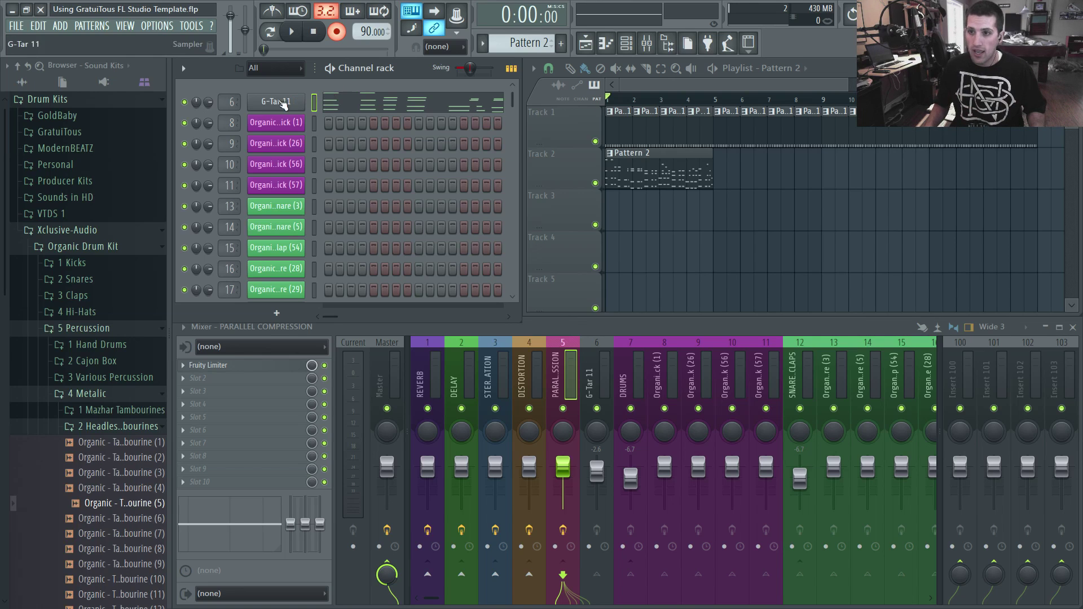
left_click(184, 101)
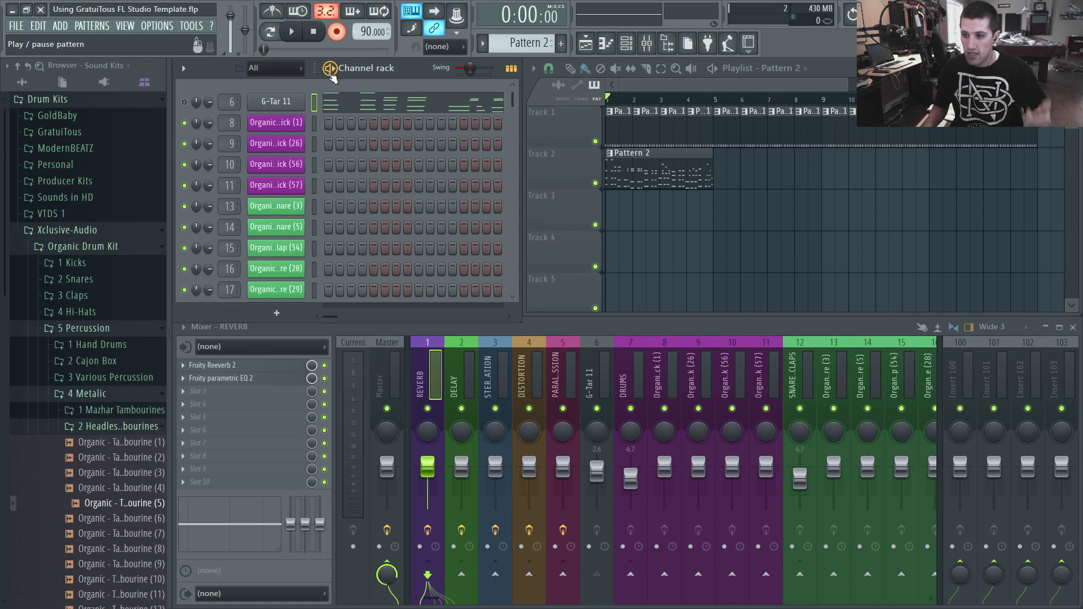
left_click(330, 70)
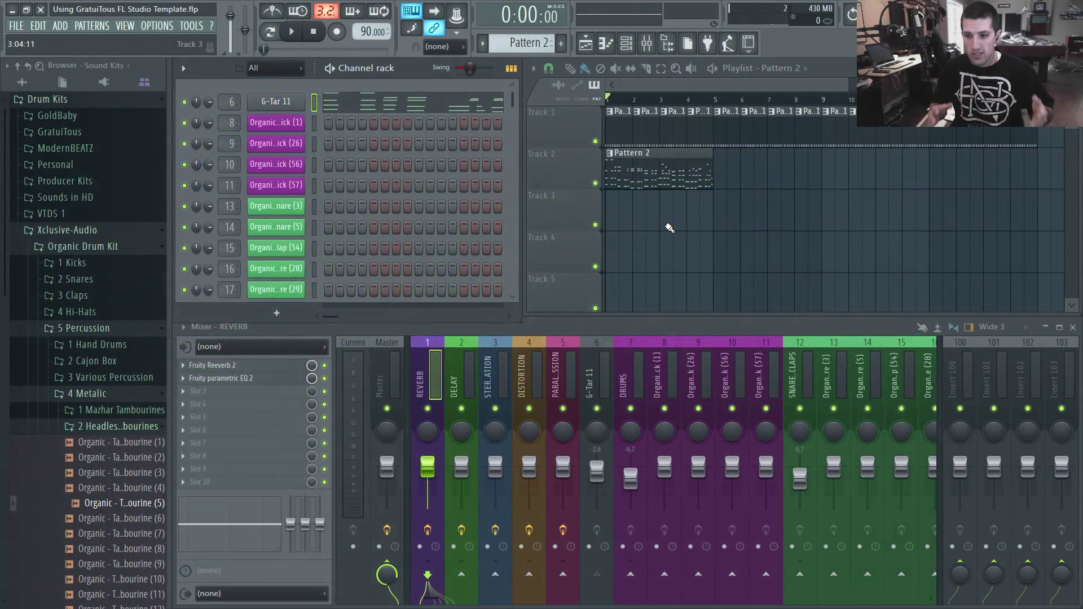
Remove the Track 1 clips beyond bar 4 and listen to the remaining drums with Track 2 muted.
left_click_drag(724, 133, 1024, 141)
left_click(595, 183)
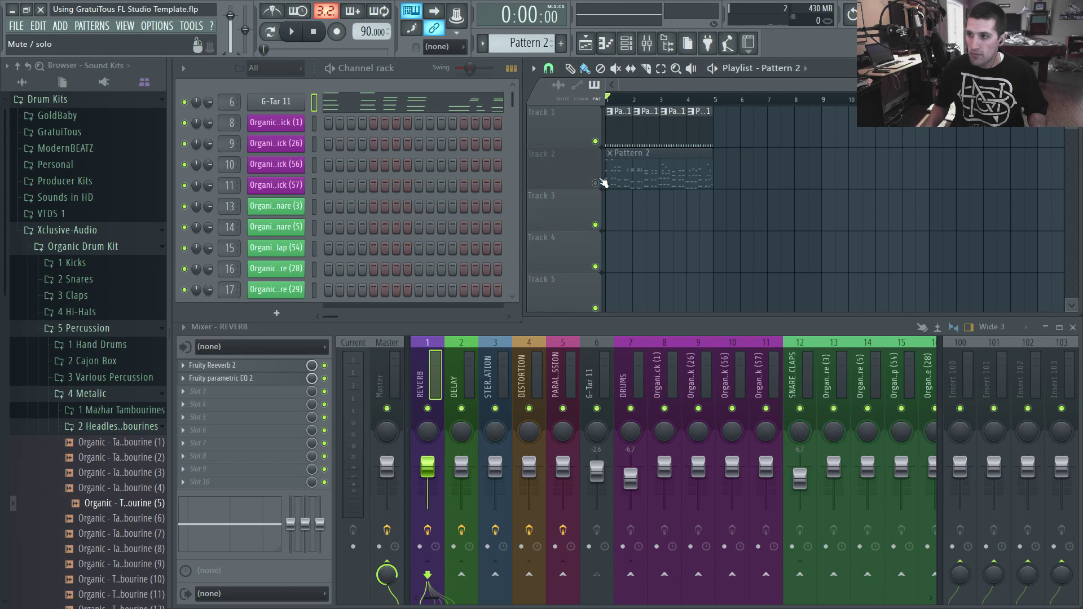
left_click(712, 68)
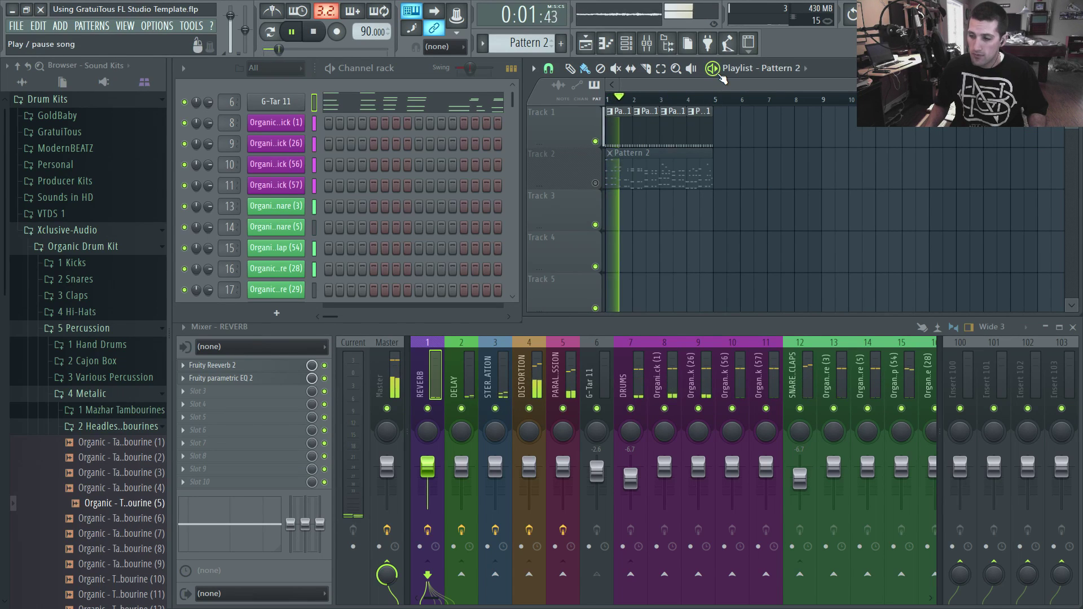
key("space")
Examine how the DRUMS and SNARES/CLAPS mixer tracks are routed alongside their individual sound tracks.
left_click(624, 378)
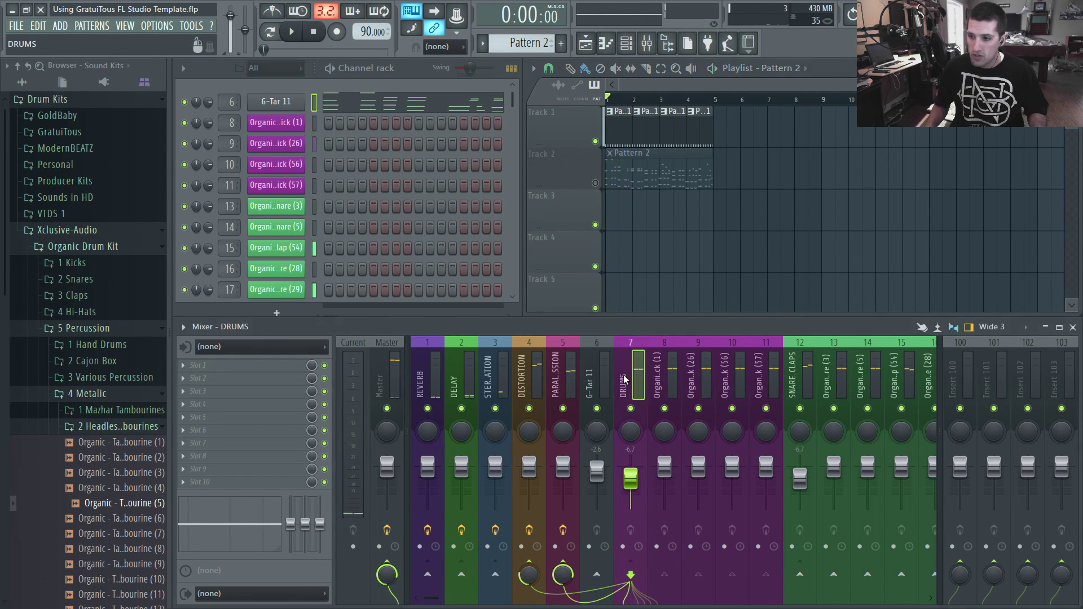
scroll(624, 378, "down", 3)
scroll(624, 380, "down", 3)
left_click(499, 379)
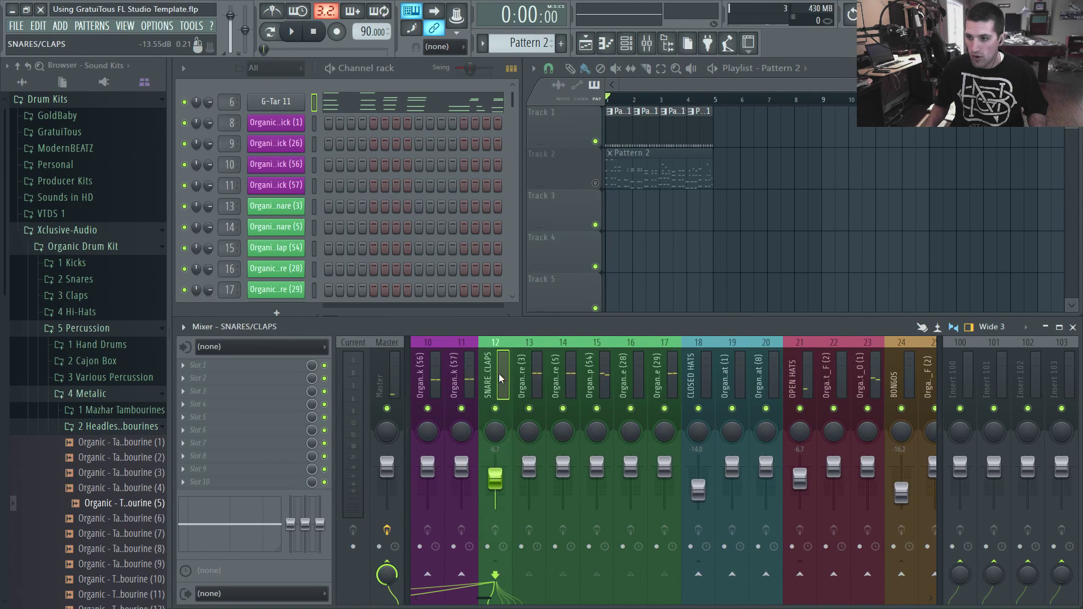
left_click(628, 377)
left_click(500, 375)
scroll(526, 373, "up", 9)
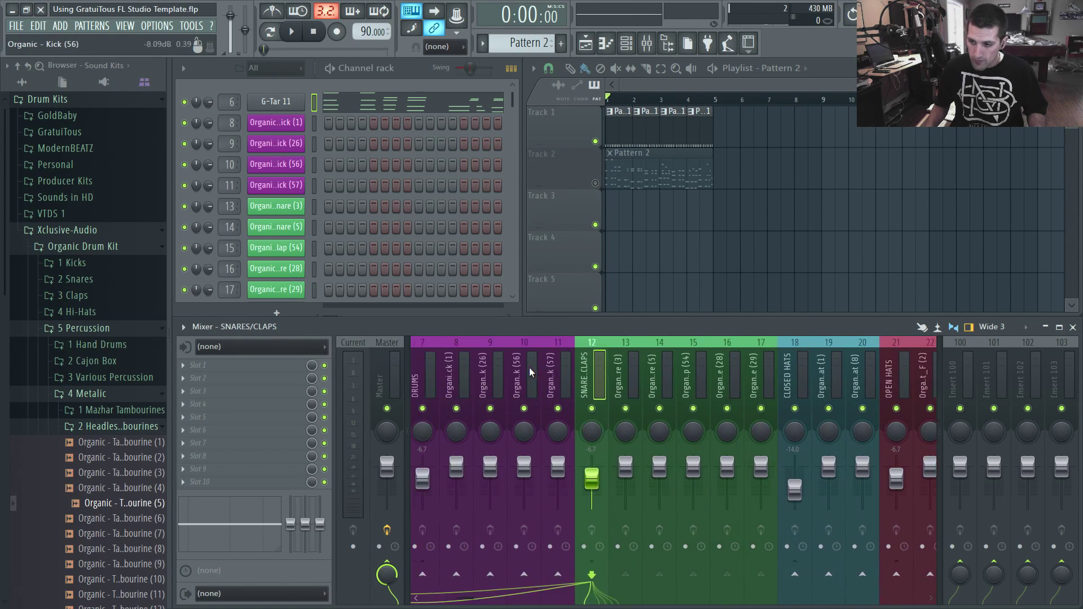
left_click(628, 383)
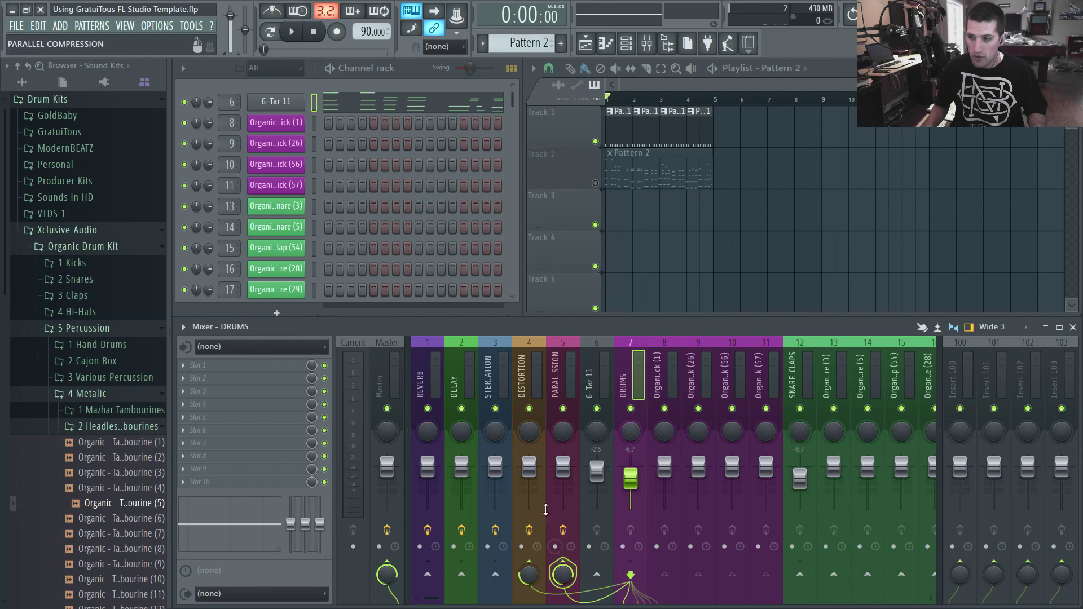
Inspect the effects loaded on the REVERB and DELAY mixer tracks.
left_click(424, 373)
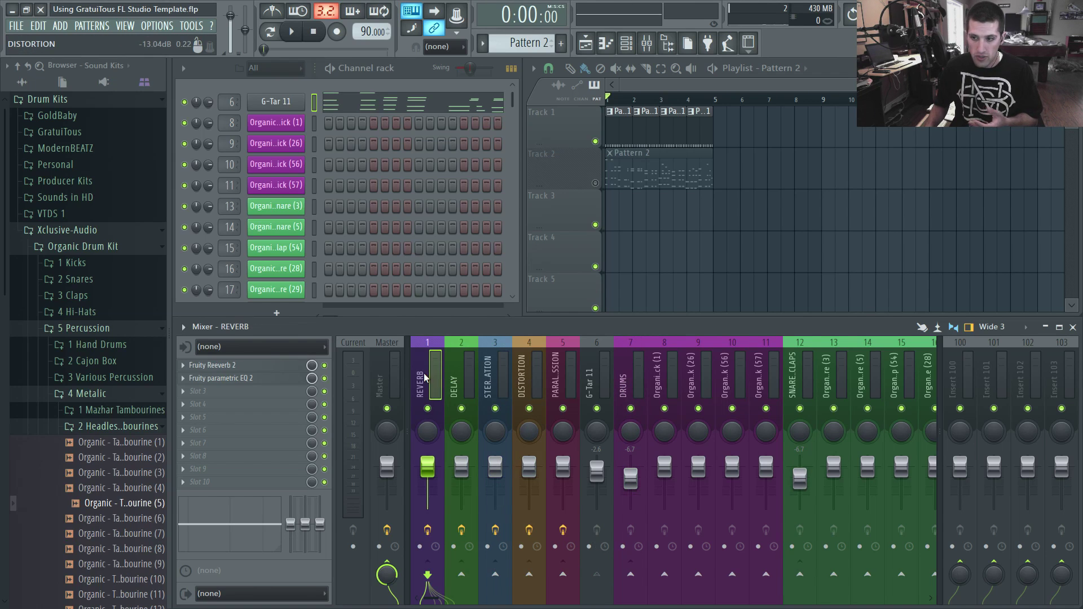
left_click(455, 378)
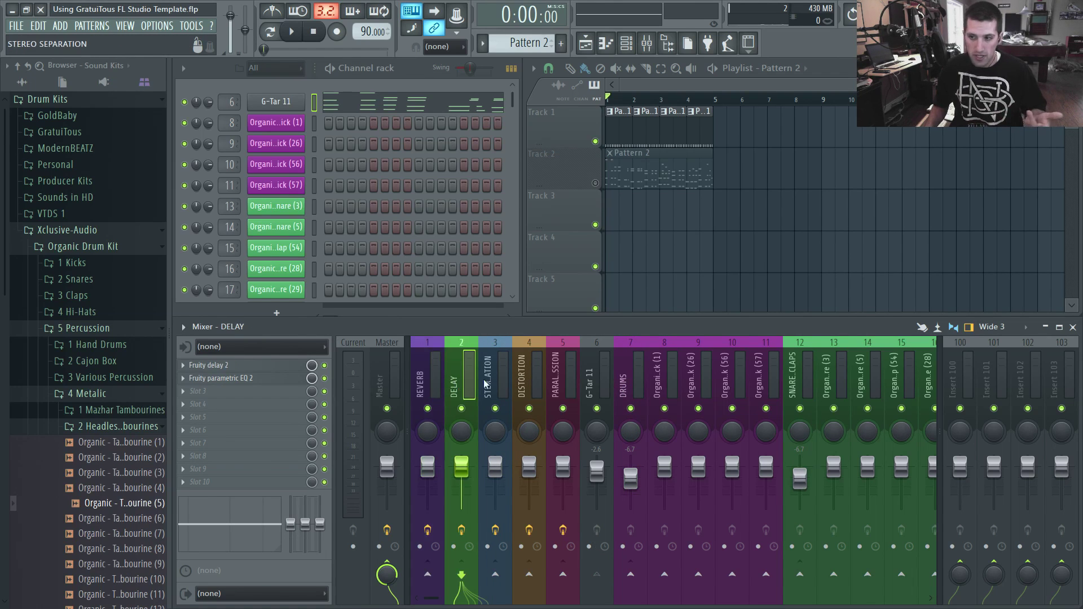
left_click(425, 384)
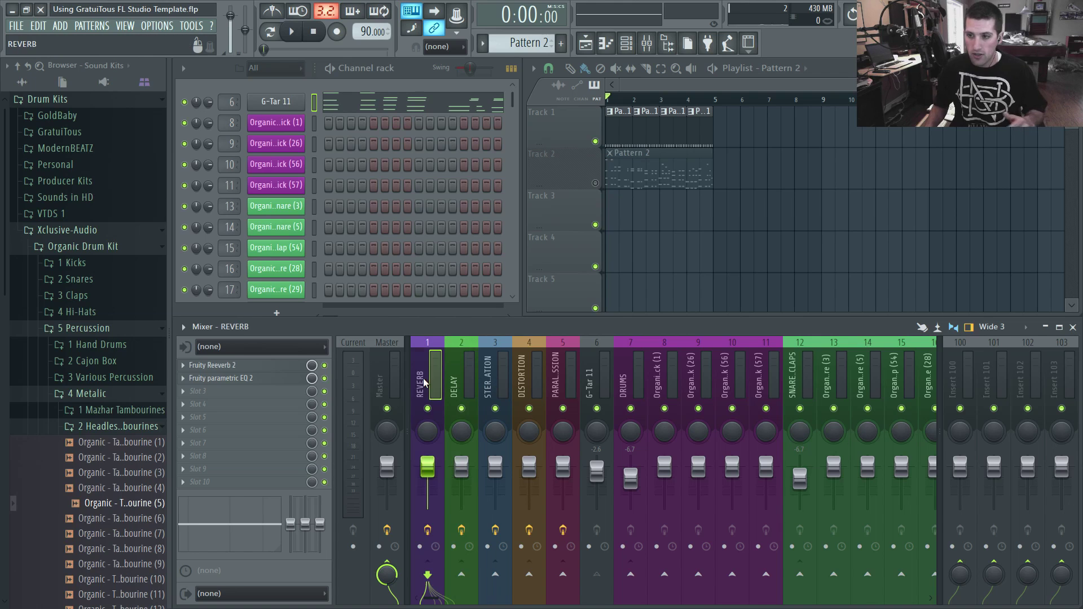
Reactivate playlist Track 2 and open Pattern 2's G-Tar 11 notes in the piano roll, showing the whole sequence.
left_click(595, 182, "ctrl")
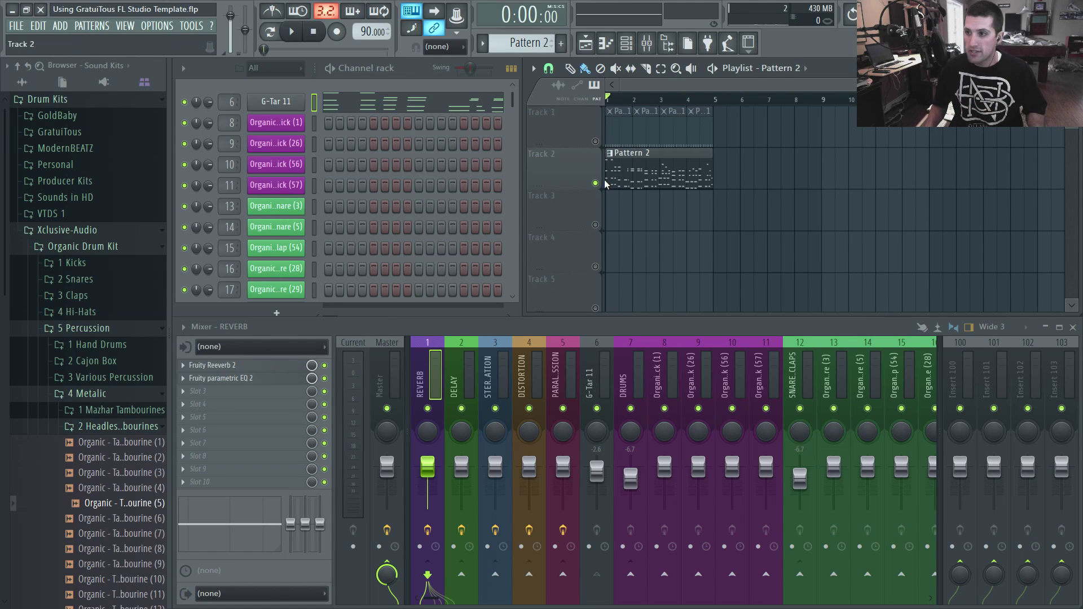
left_click(595, 182, "ctrl")
double_click(627, 184)
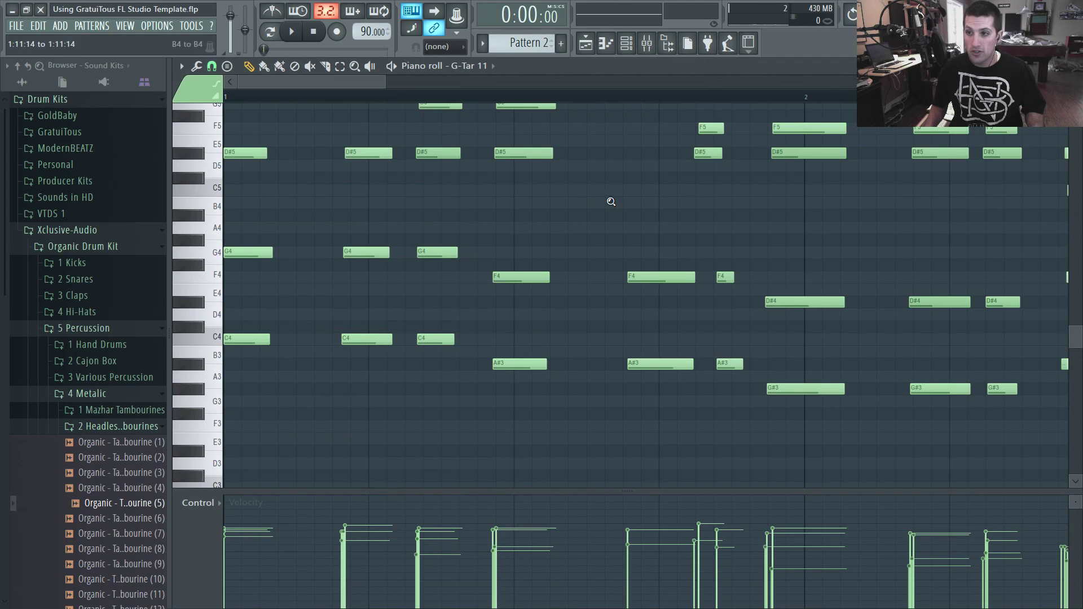
right_click(608, 198, "ctrl")
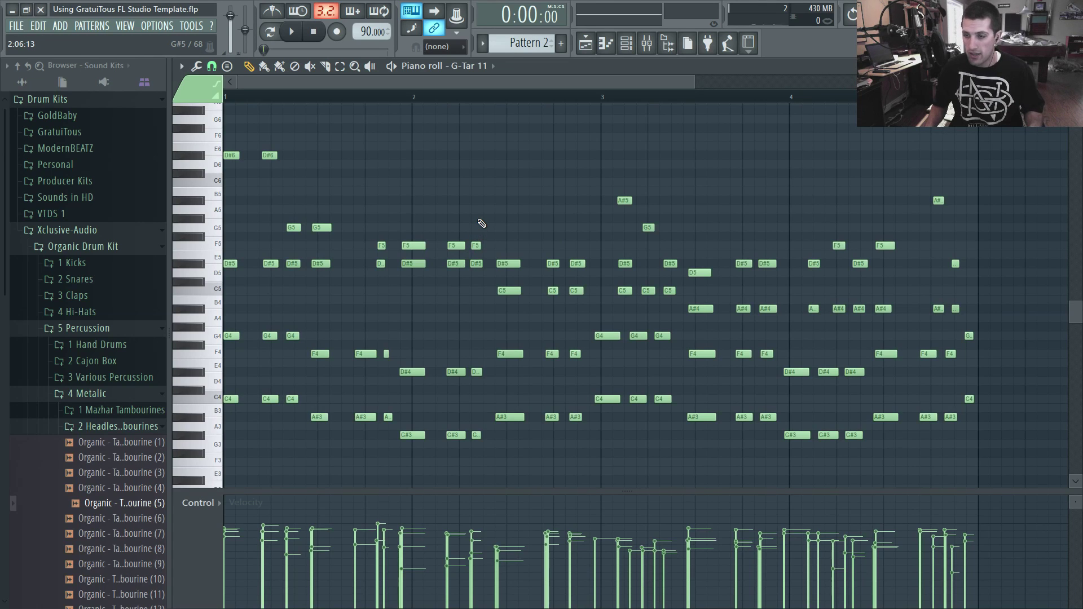
Play the recorded G-Tar 11 melody in the piano roll to check its timing.
key("space")
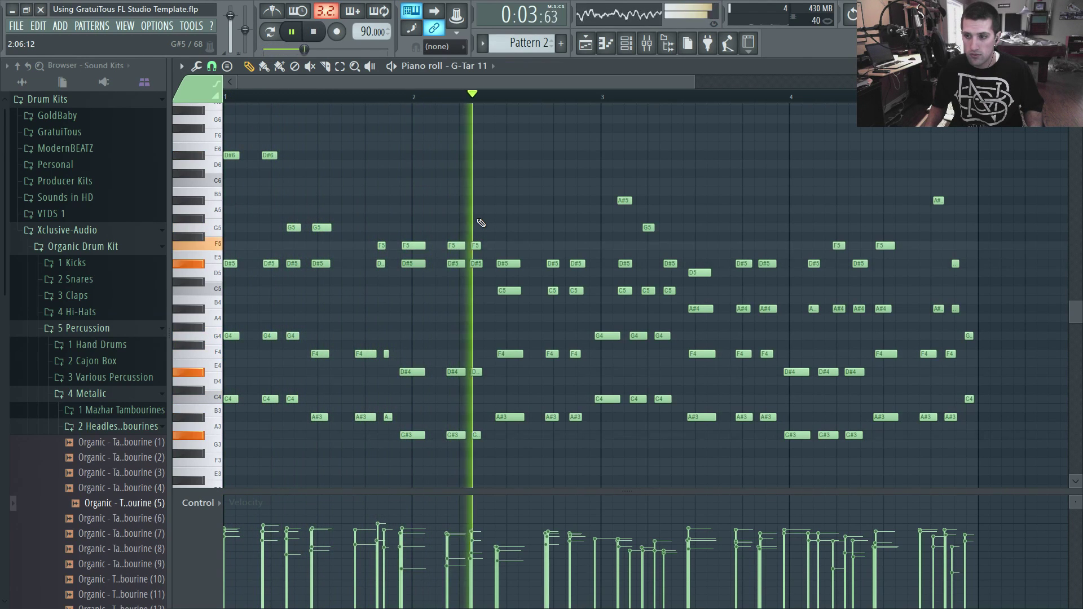
key("space")
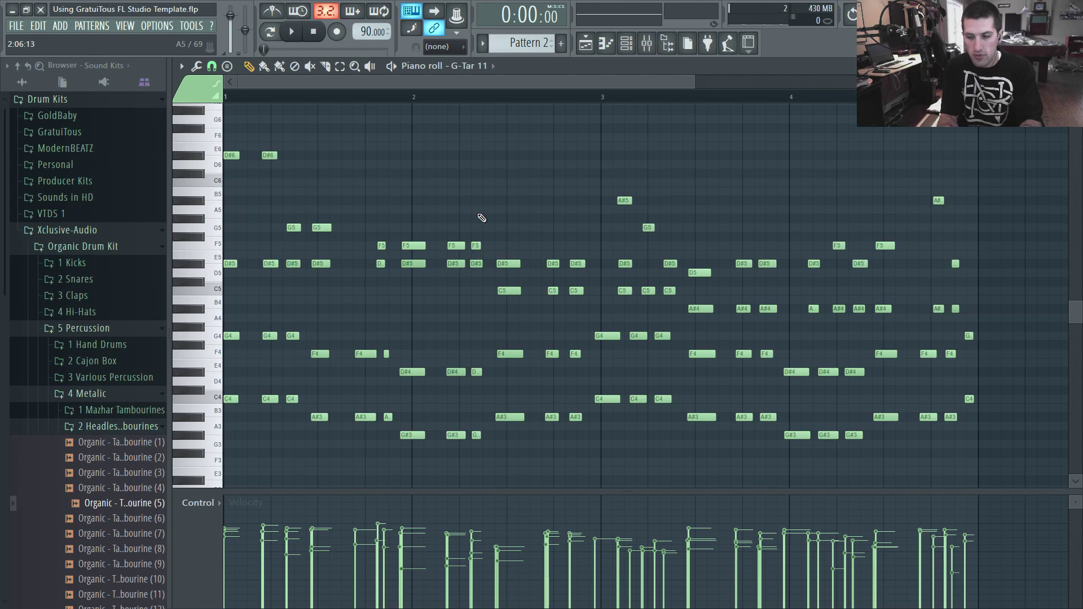
key("3")
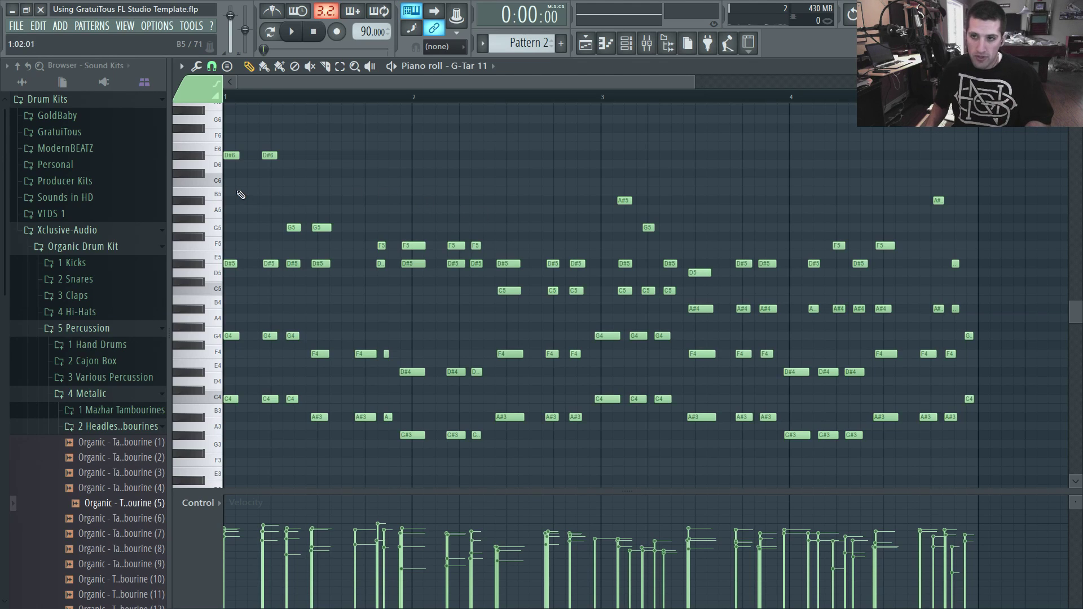
Set the piano roll snap to 1/4 step and inspect the note starts against the finer grid.
left_click(212, 68)
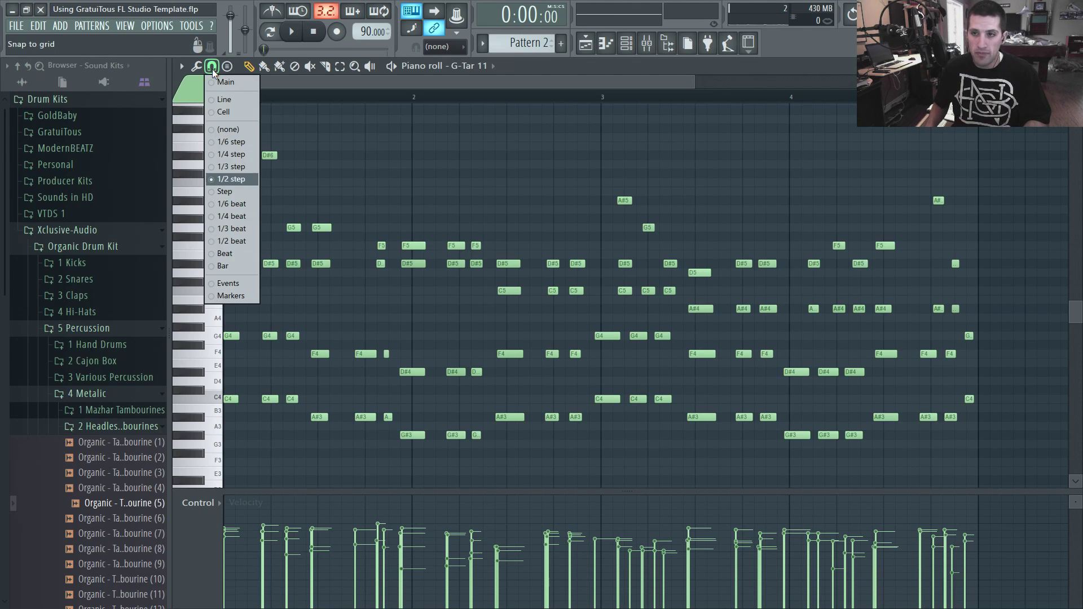
left_click(235, 154)
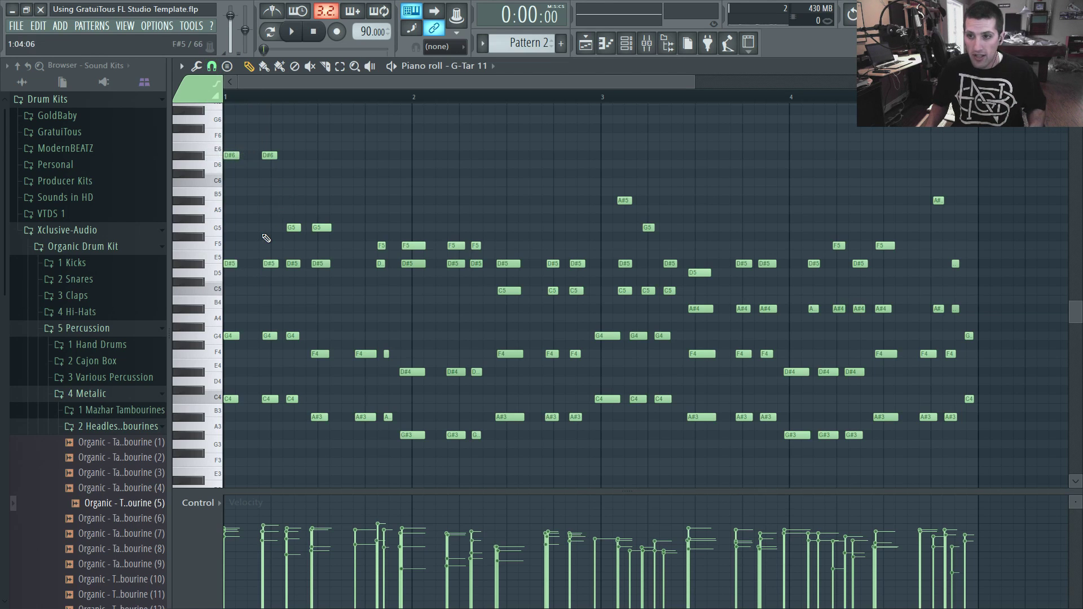
scroll(271, 237, "up", 3)
scroll(271, 237, "up", 3)
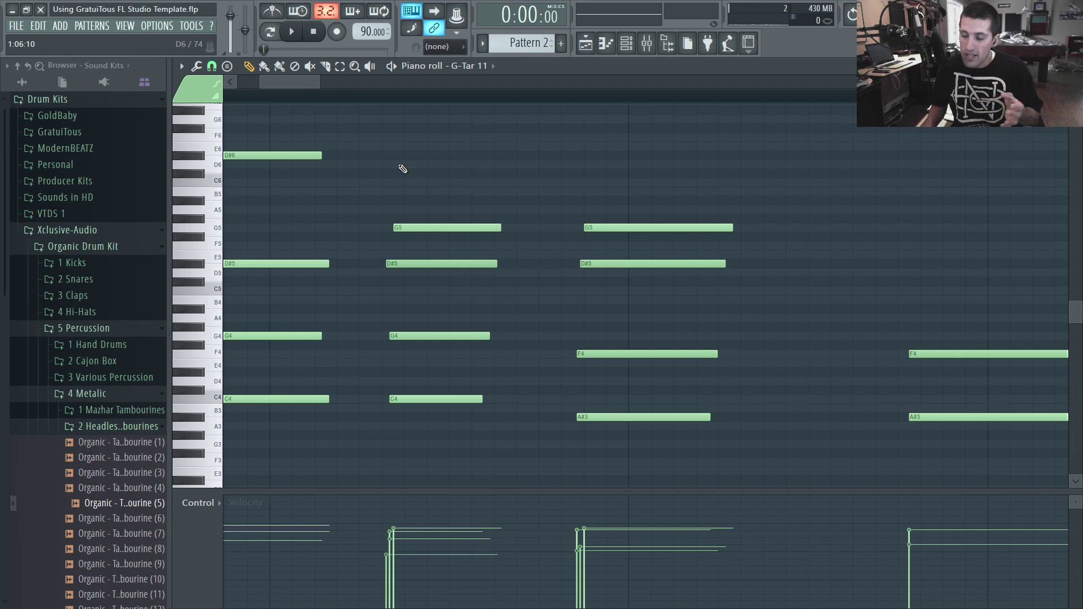
Compare the piano roll grid with snap set to 1/2 beat and to Step.
left_click(212, 66)
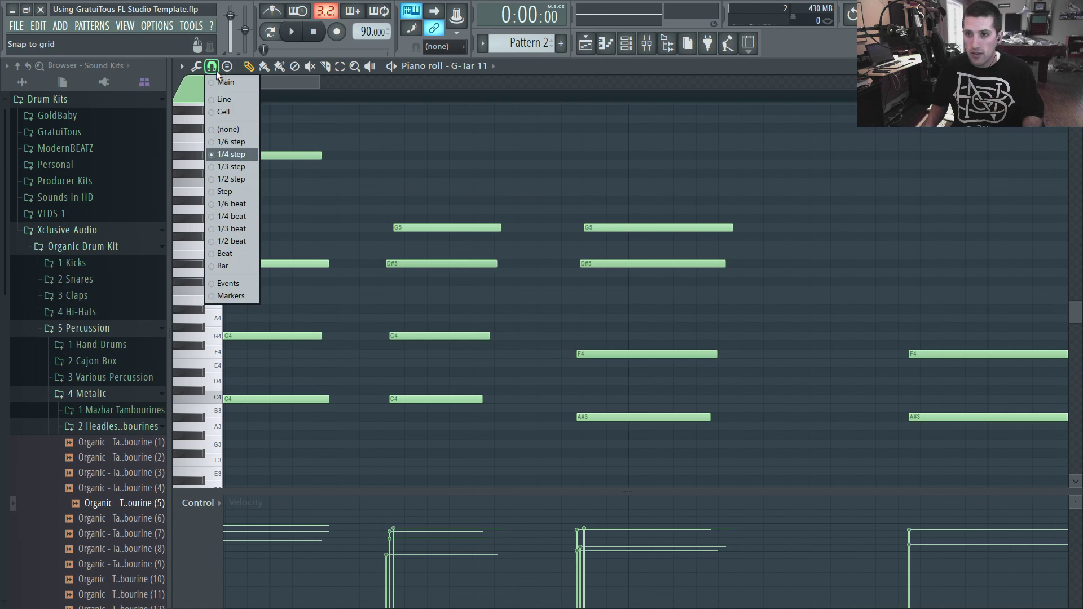
left_click(228, 242)
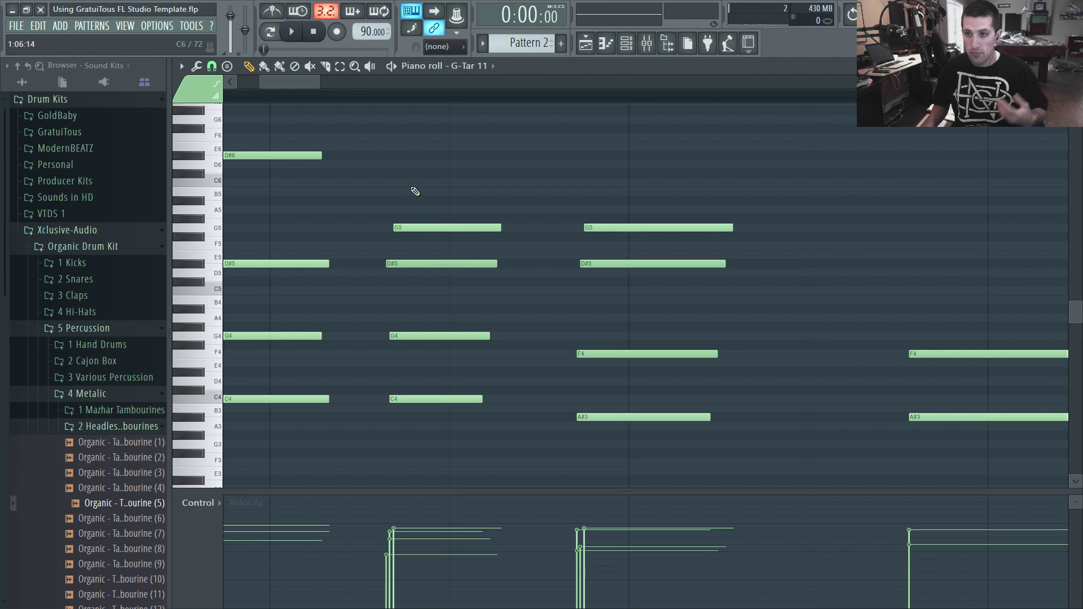
left_click(211, 66)
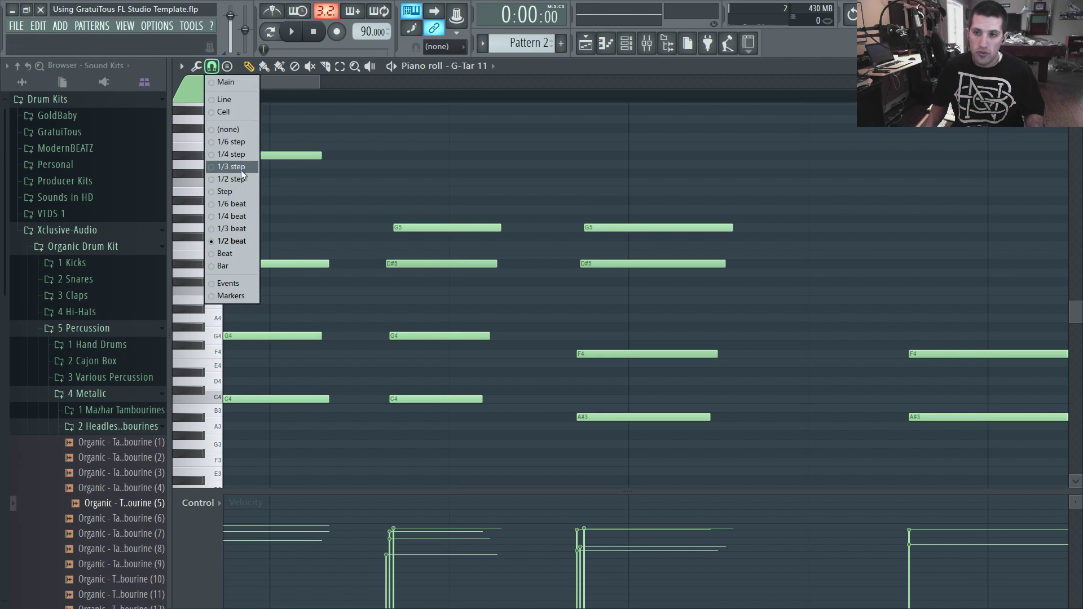
left_click(231, 192)
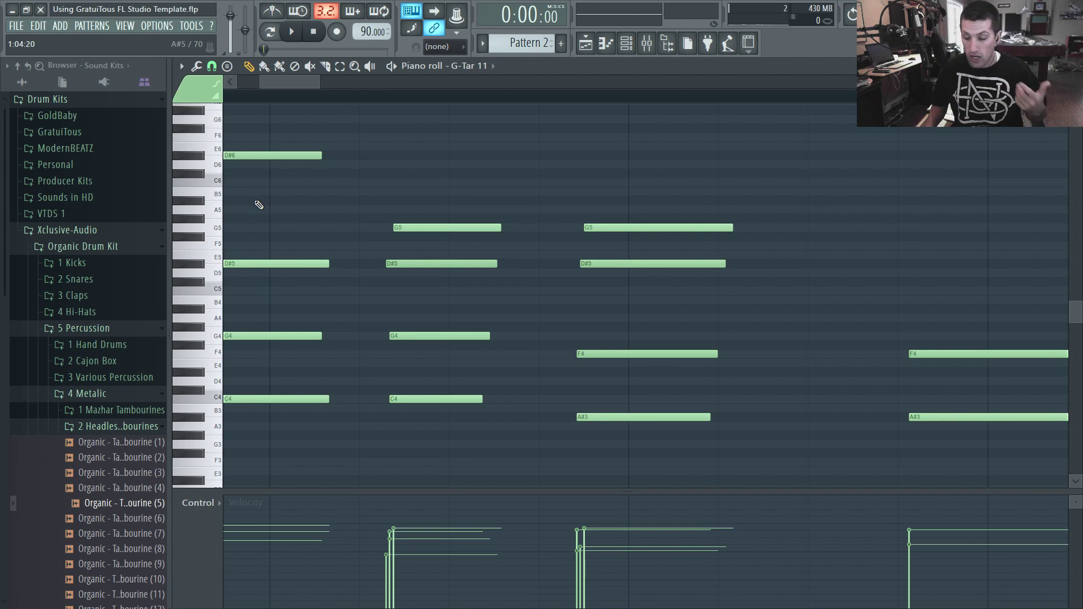
left_click(212, 68)
left_click(316, 141)
Try quantizing all G-Tar 11 notes with snap at 1/2 beat, listen to the melody and undo the quantize.
left_click(211, 67)
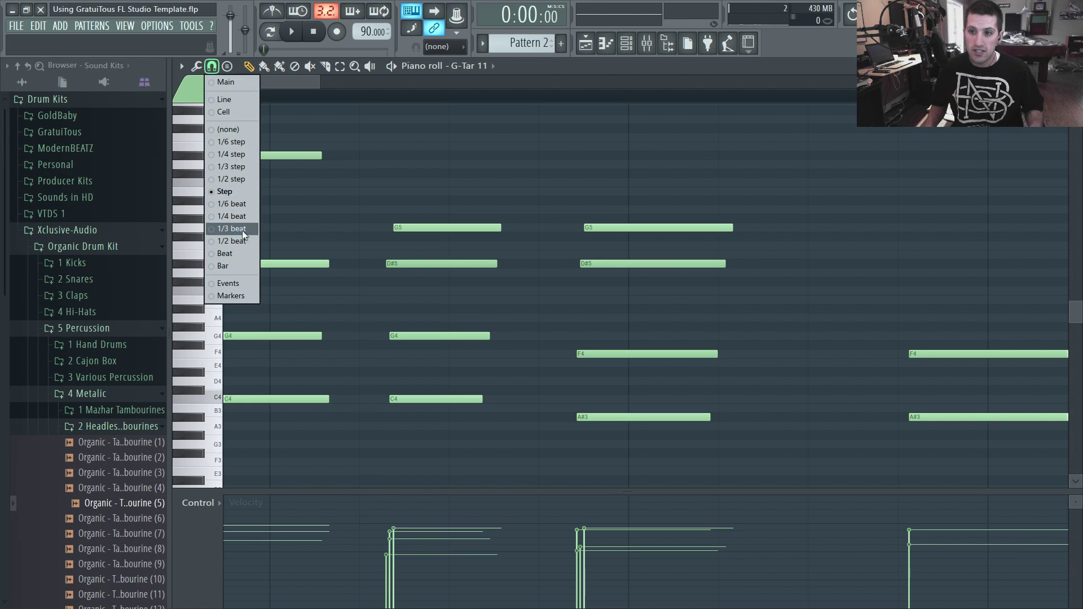
left_click(239, 242)
scroll(351, 207, "down", 5)
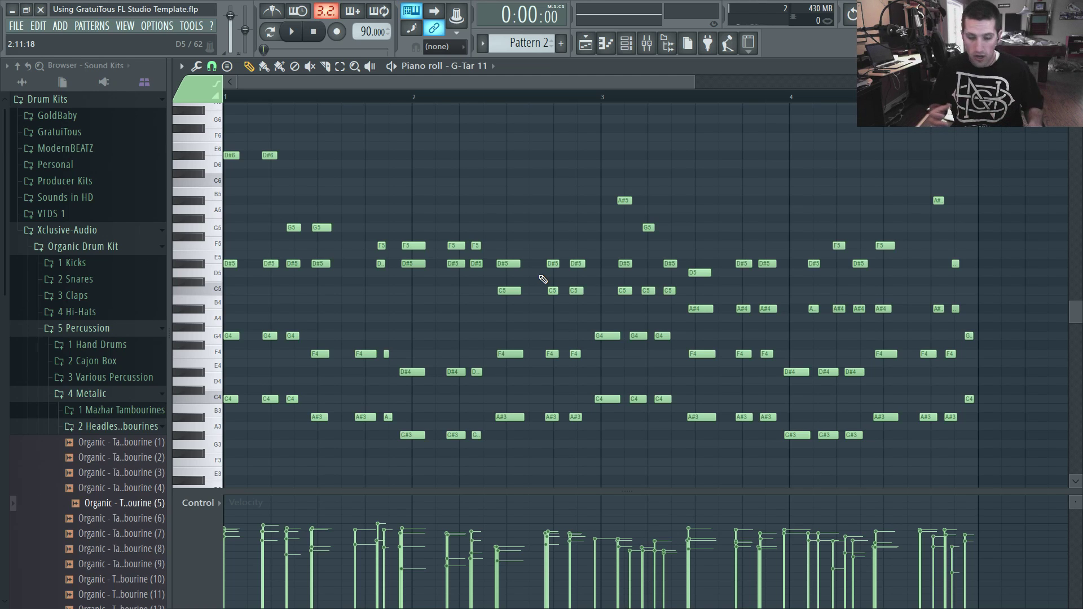
key("ctrl+q")
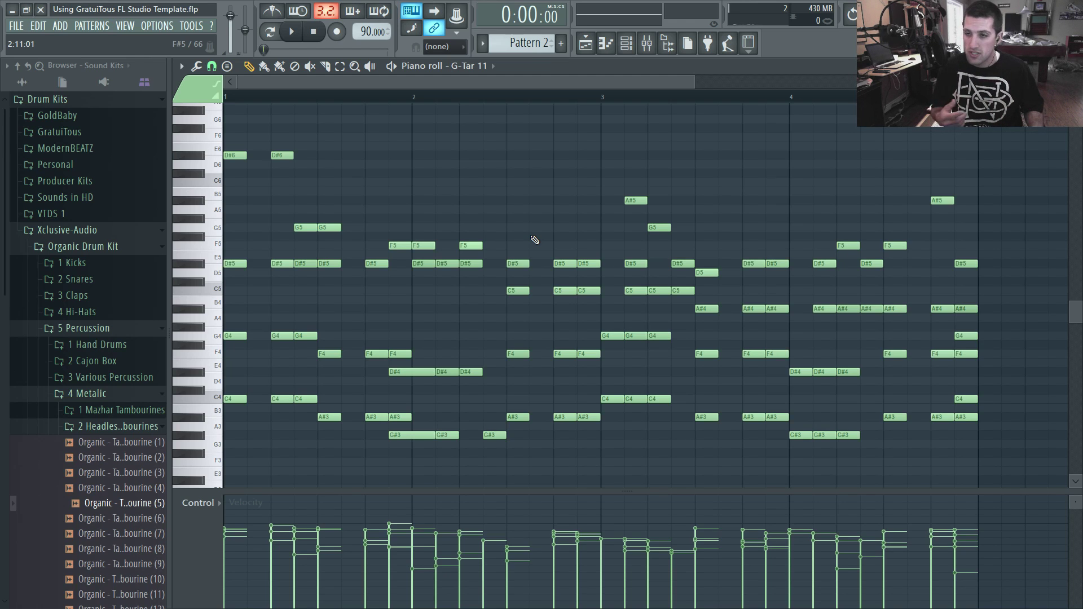
key("space")
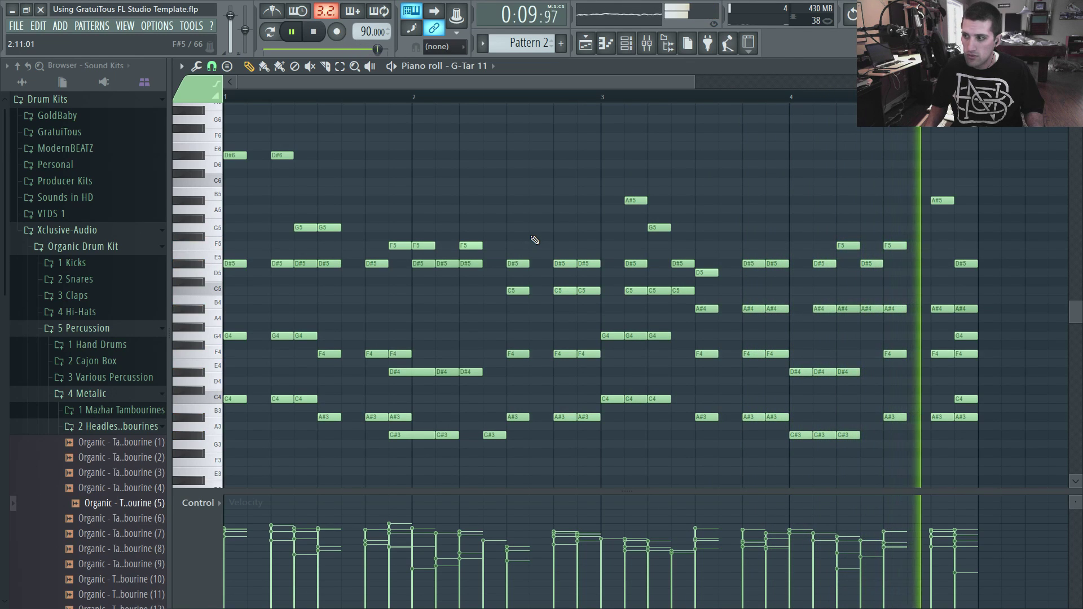
key("space")
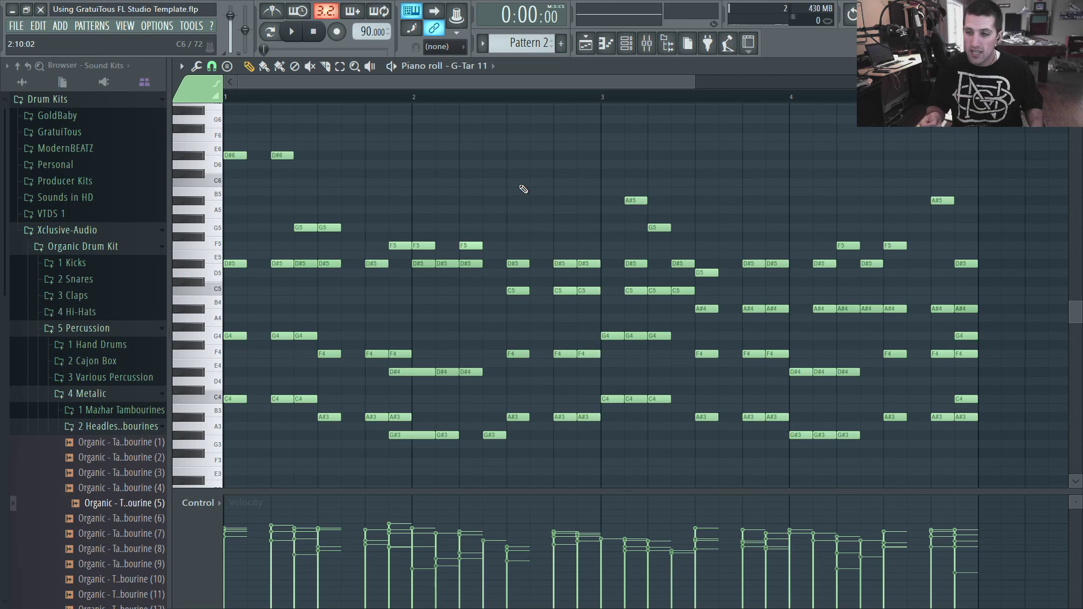
key("ctrl+z")
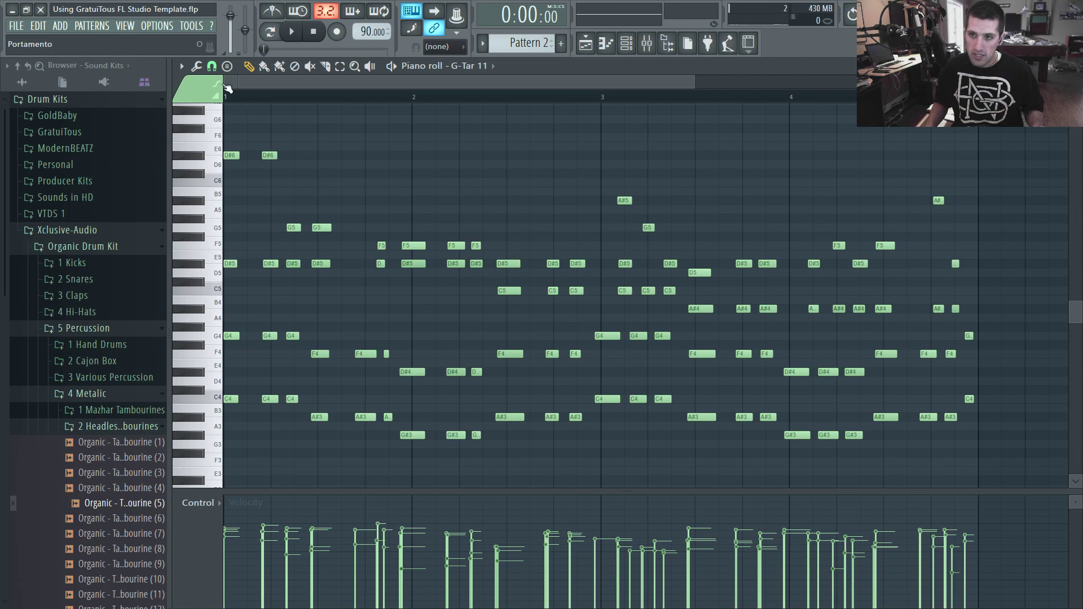
Set the piano roll snap to 1/2 step and quantize all G-Tar 11 notes.
left_click(211, 67)
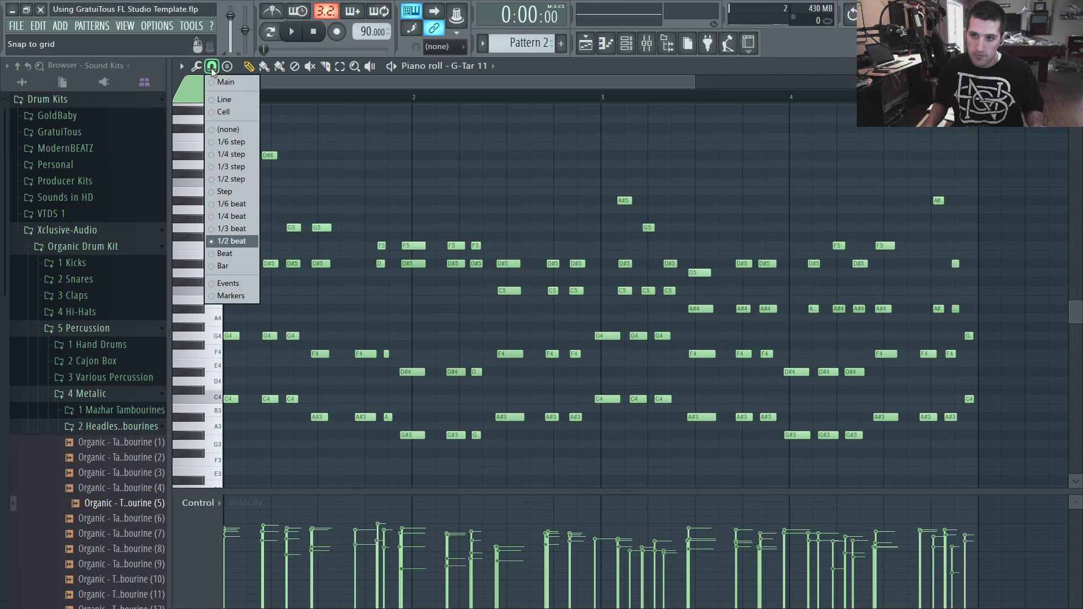
left_click(228, 181)
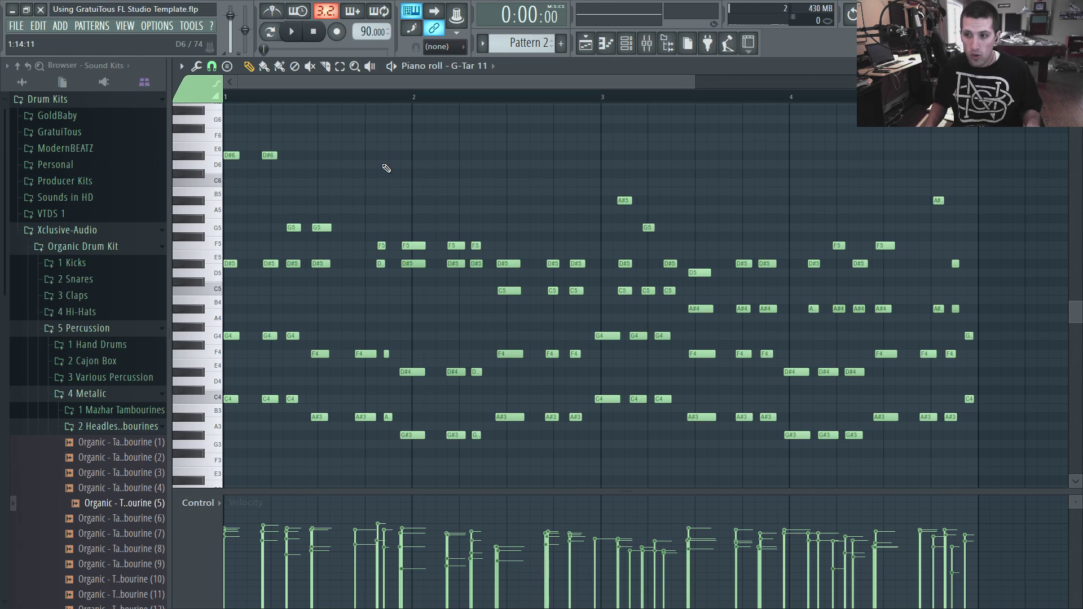
key("ctrl+q")
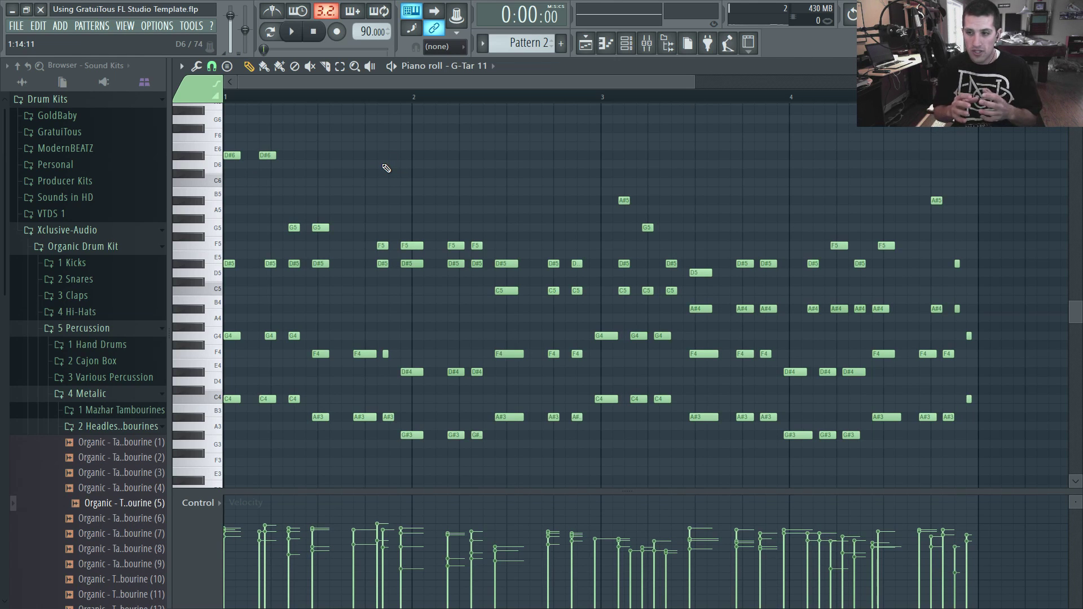
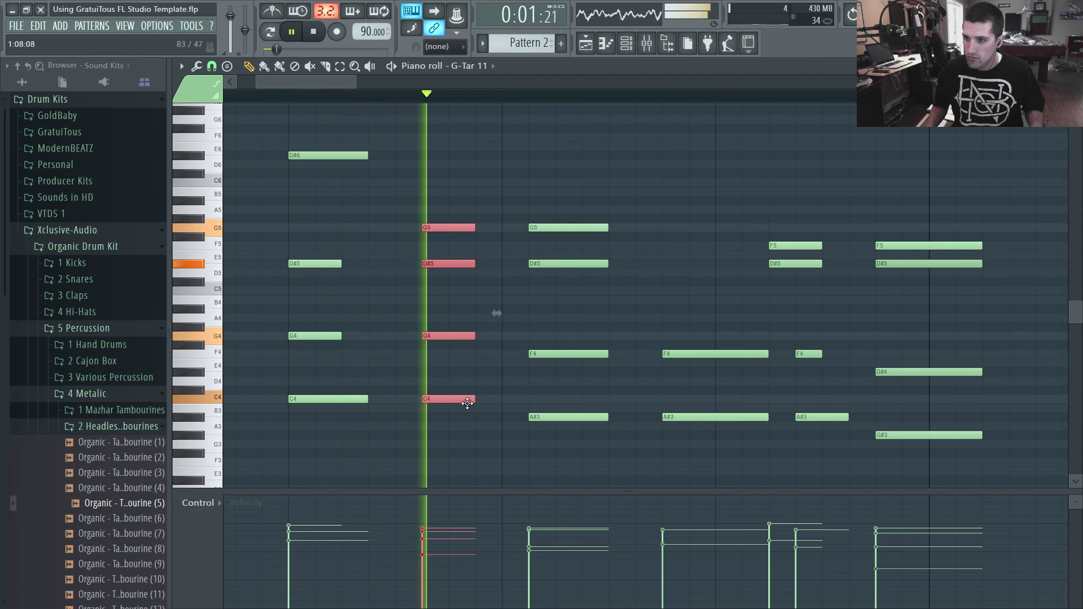
Move the G5/D#5/G4/C4 chord and the following G5/D#5/F4/A#3 chord half a step earlier each, to 1:07:00 and 1:09:00.
left_click_drag(462, 400, 435, 400)
left_click(445, 425, "ctrl")
left_click_drag(541, 206, 573, 475)
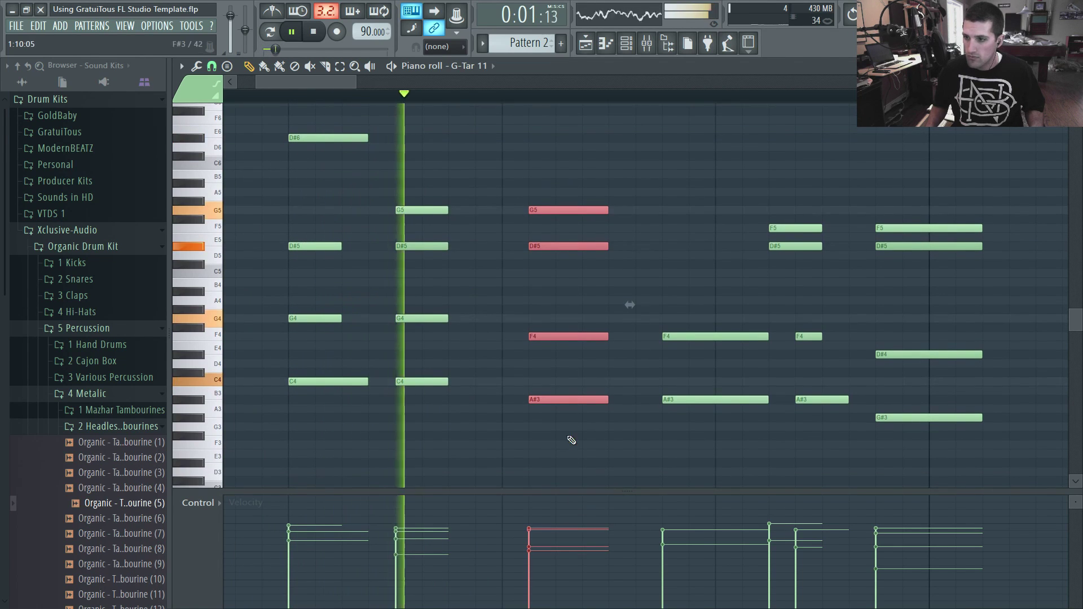
left_click_drag(558, 400, 532, 399)
left_click(536, 433, "ctrl")
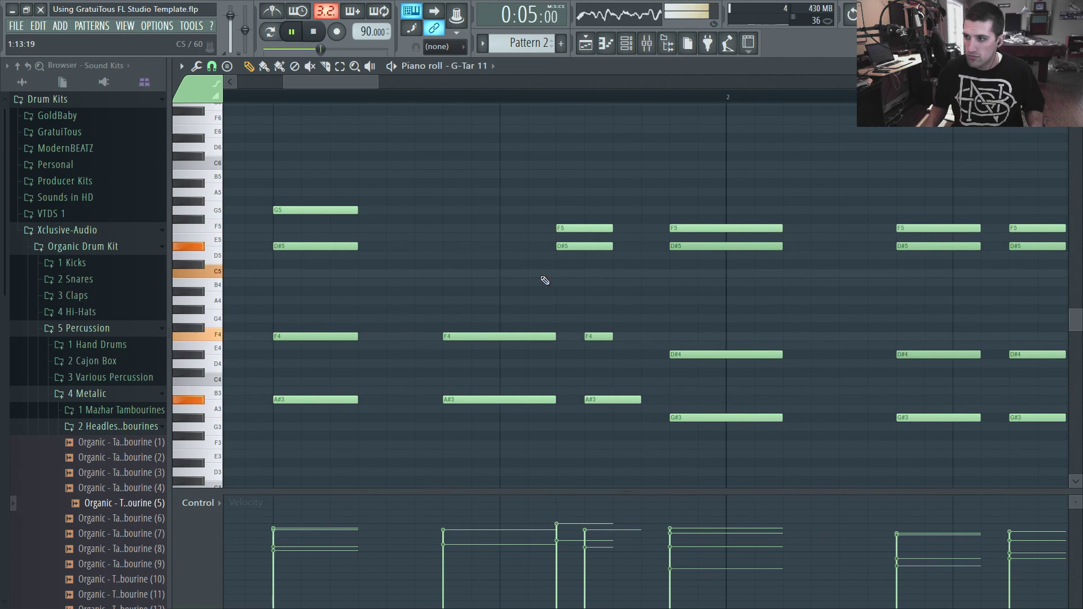
Stop playback, select all notes after the 1:09 chord and move them one step earlier so the first F4/A#3 pair starts at 1:11:00.
scroll(544, 279, "down", 5, "ctrl")
key("space")
scroll(379, 225, "down", 2, "ctrl")
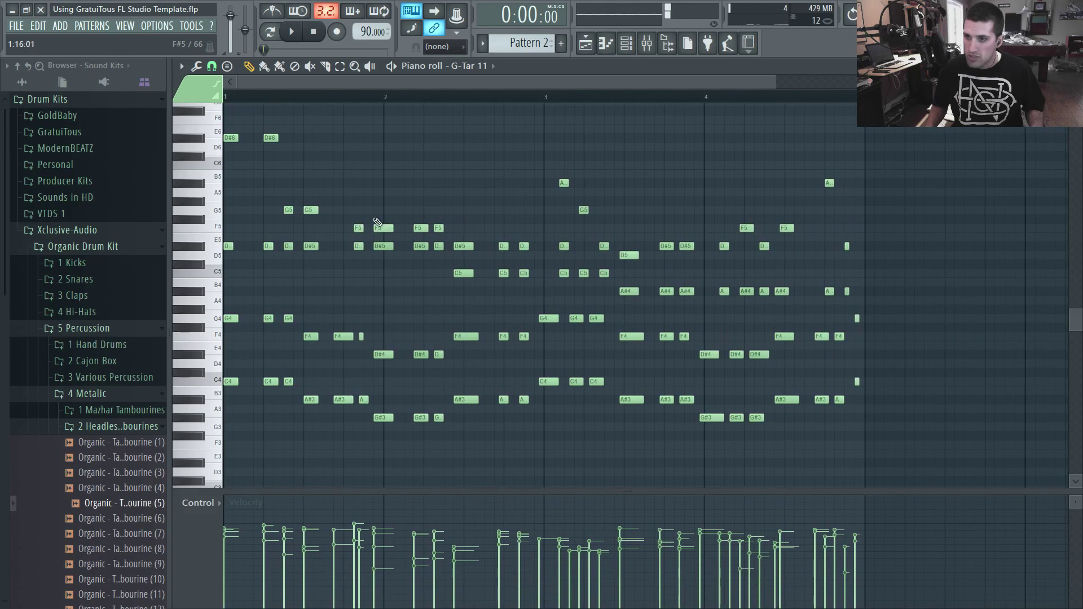
left_click_drag(337, 123, 928, 435)
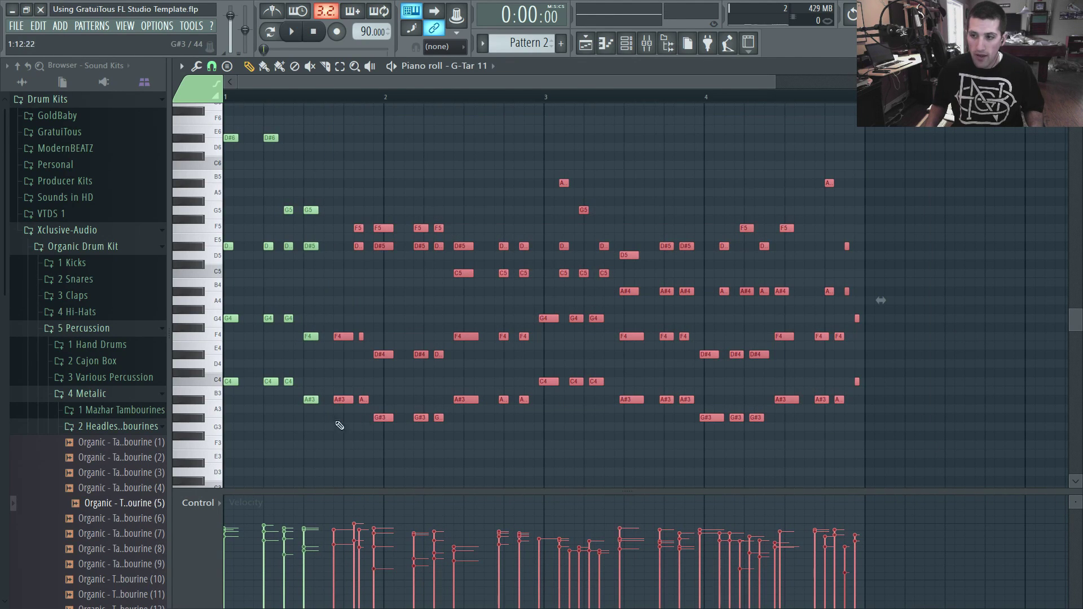
scroll(331, 435, "up", 5, "ctrl")
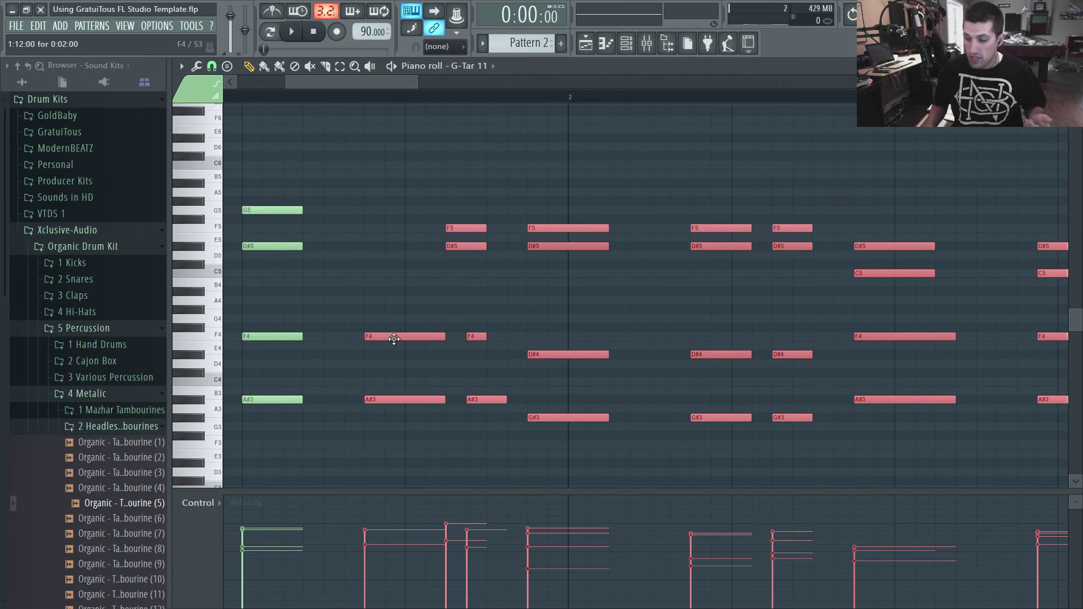
left_click_drag(392, 336, 358, 333)
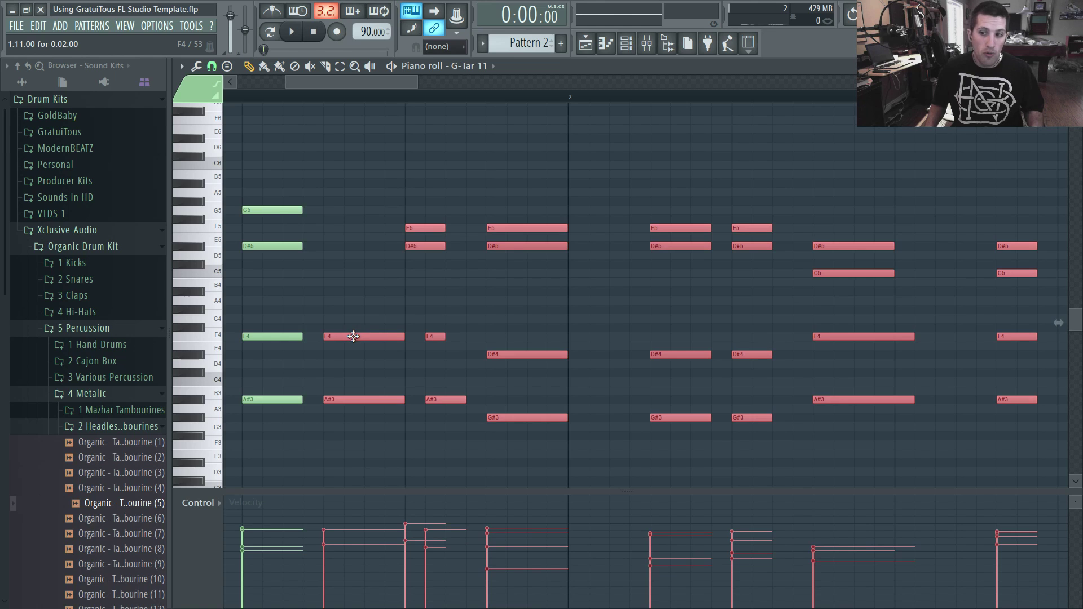
scroll(359, 375, "down", 1, "ctrl")
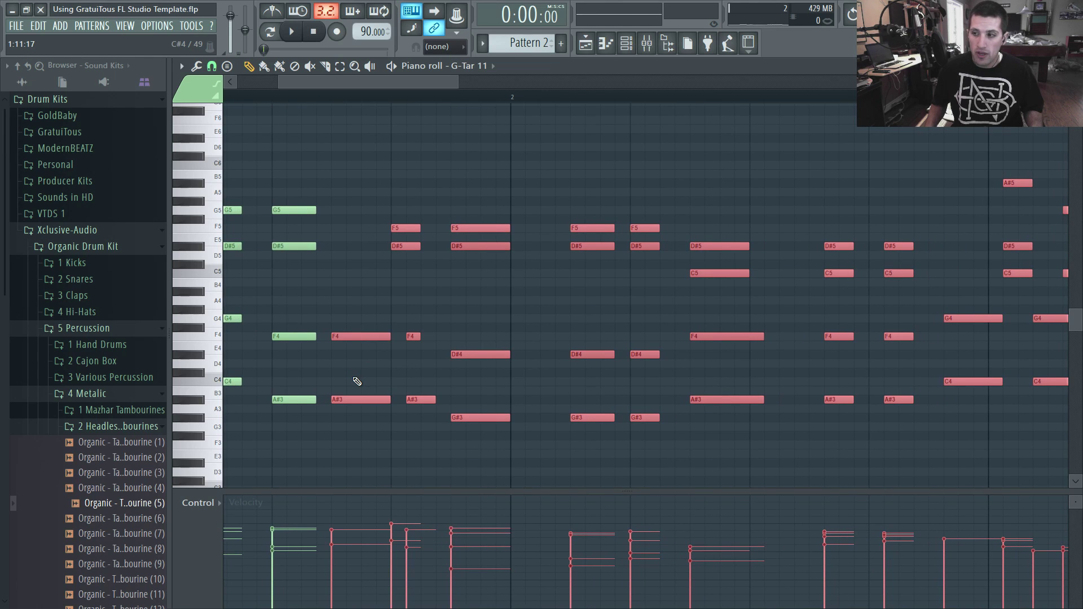
Try moving the short F4 and A#3 notes at 1:13:12 half a step later during playback, and undo back to the previous selection.
left_click(412, 314)
scroll(415, 333, "up", 2, "ctrl")
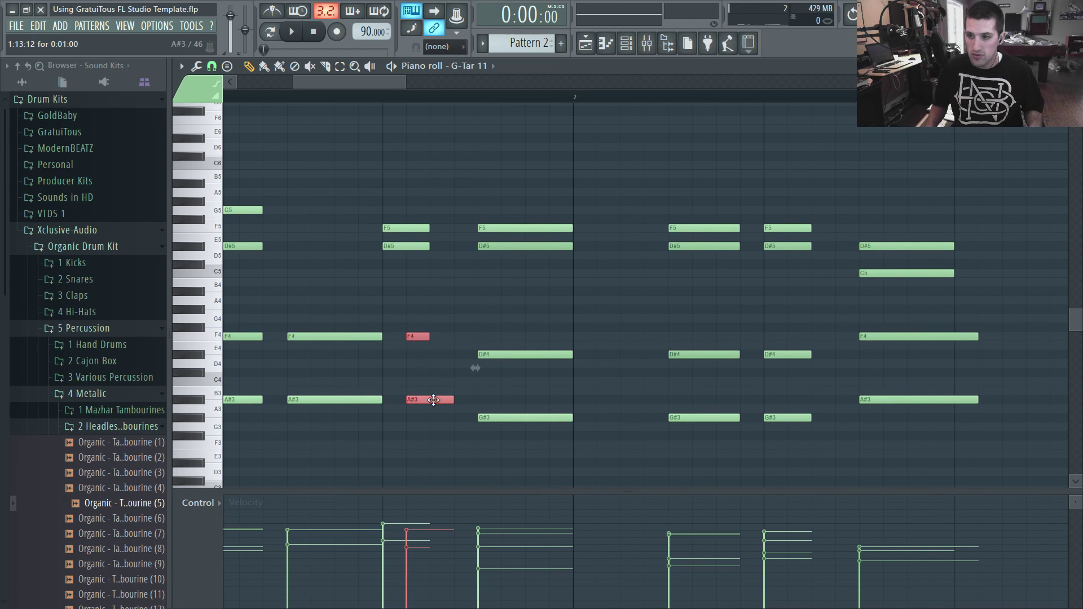
key("space")
left_click_drag(433, 400, 461, 402)
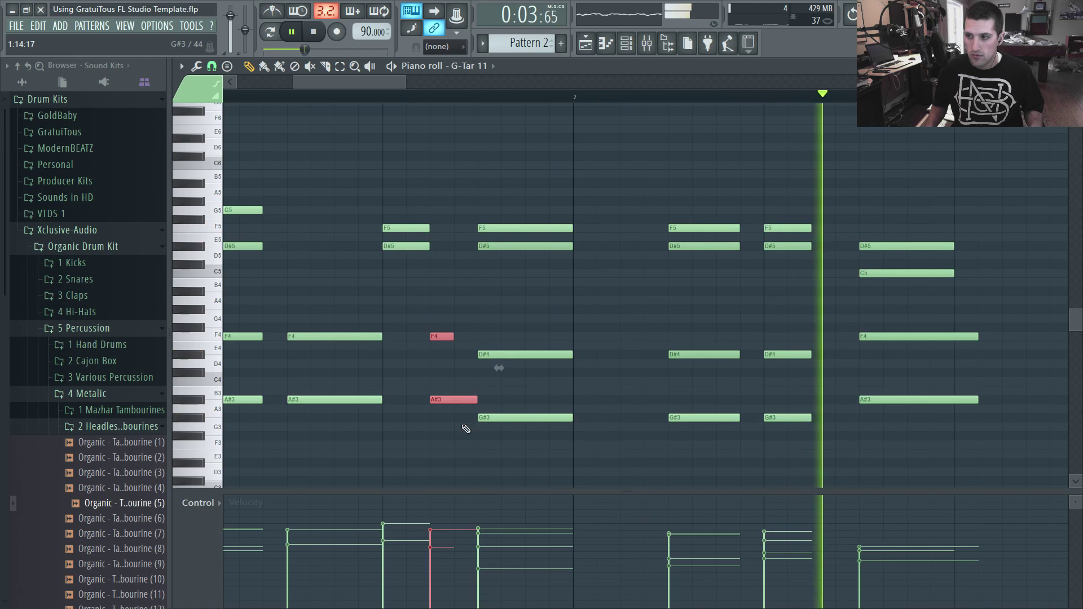
scroll(431, 460, "down", 2, "ctrl")
key("space")
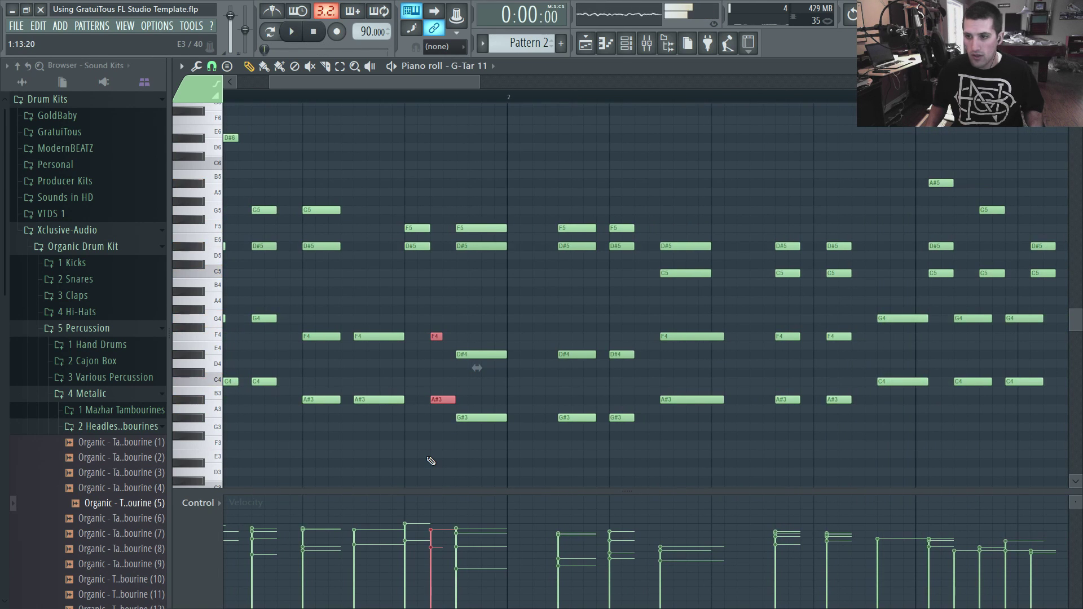
key("ctrl+alt+z")
key("ctrl+alt+z")
key("ctrl+alt+z")
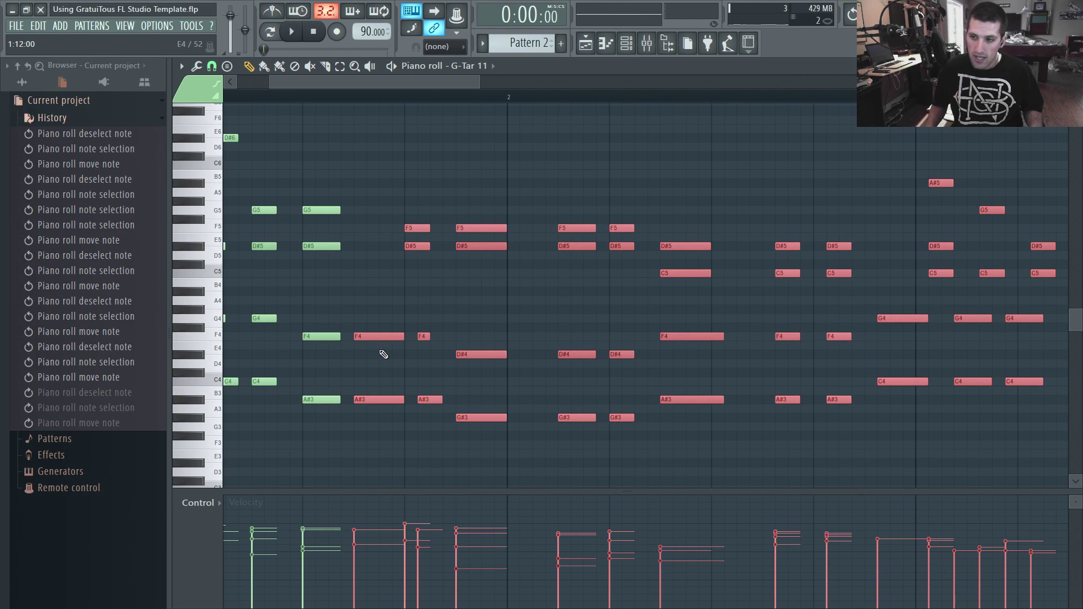
Move the selected notes two steps later so the first F4/A#3 pair starts at 1:13:00, and deselect them.
scroll(399, 349, "up", 2, "ctrl")
left_click_drag(401, 345, 443, 345)
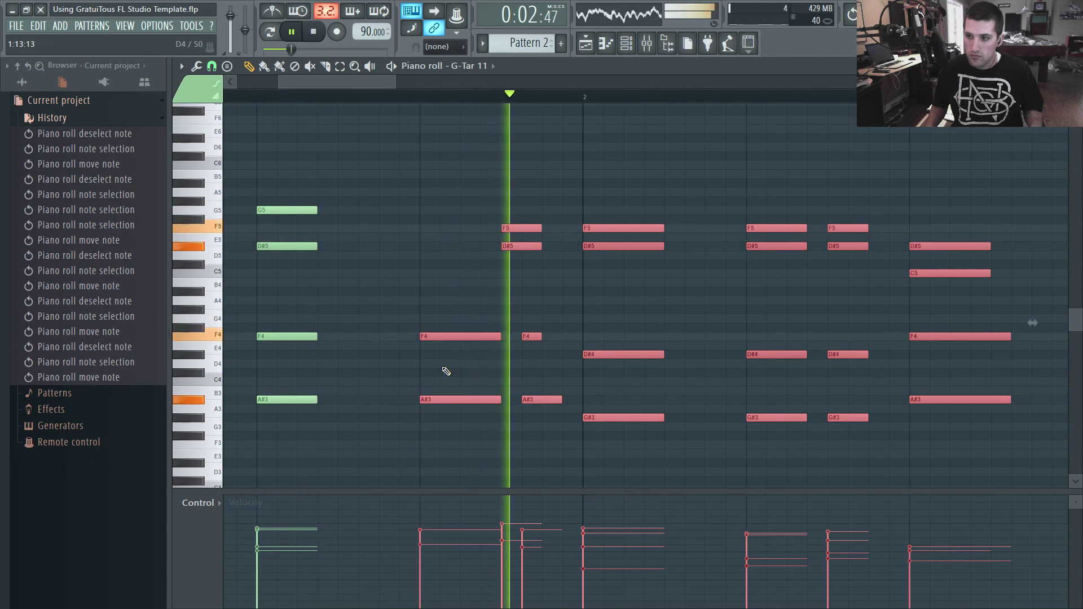
right_click(443, 371)
Move the short F4 and A#3 notes just before bar 2 half a step later to 1:16:00.
scroll(559, 399, "up", 2, "ctrl")
left_click_drag(510, 307, 517, 421, "ctrl")
left_click_drag(535, 400, 563, 400)
right_click(548, 420)
scroll(468, 393, "down", 4, "ctrl")
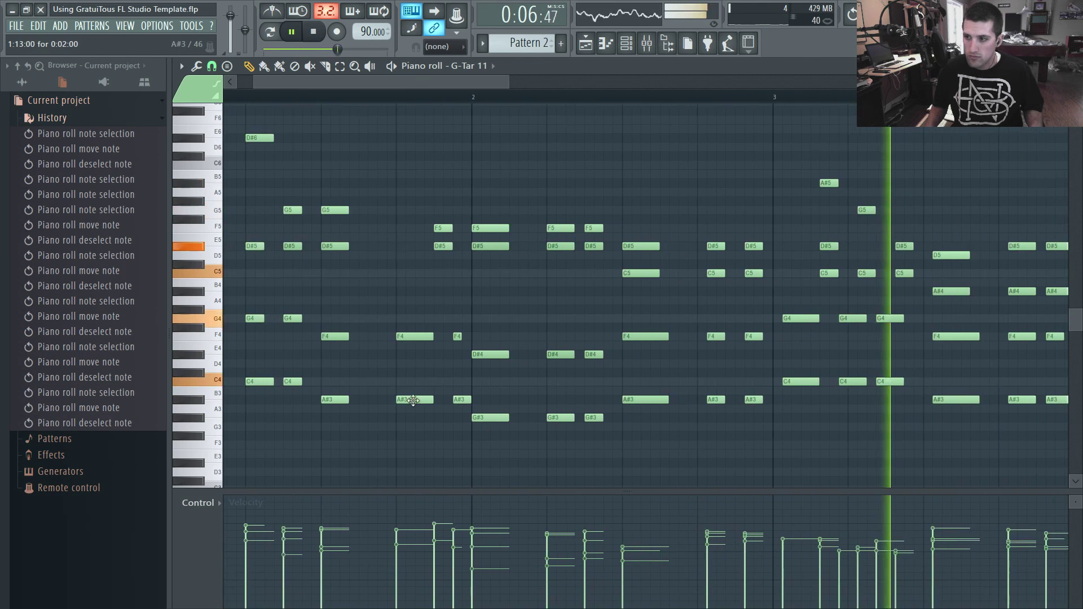
scroll(627, 454, "up", 3, "ctrl")
left_click_drag(520, 206, 556, 420, "ctrl")
right_click(578, 411)
scroll(442, 416, "down", 2, "ctrl")
scroll(442, 440, "down", 2, "ctrl")
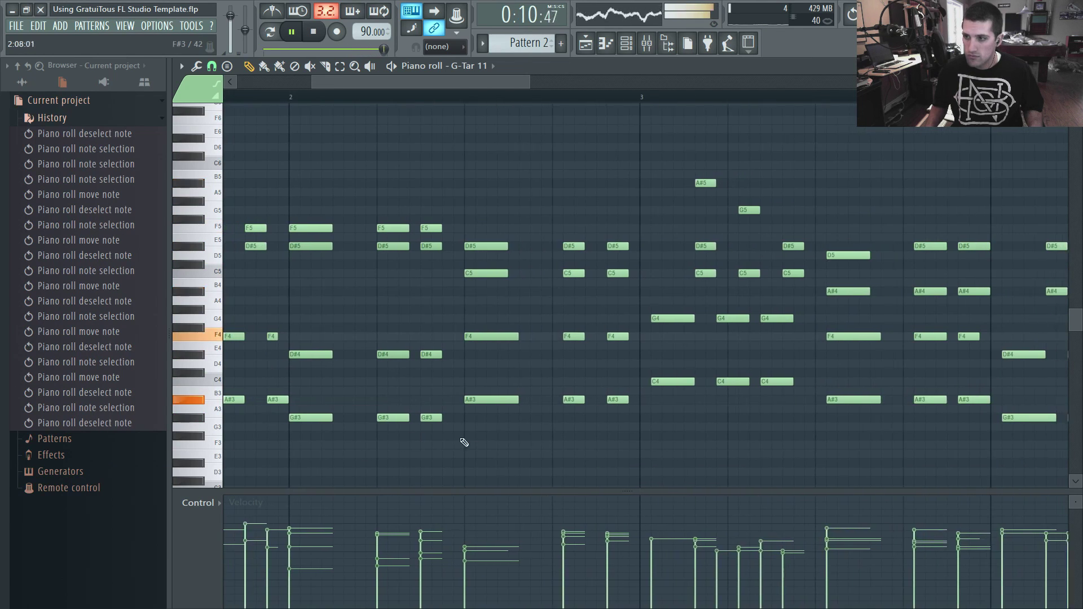
Move the last two chords of bar 2 half a step earlier, to 2:13:00 and 2:15:00.
scroll(515, 218, "up", 2, "ctrl")
left_click_drag(515, 199, 642, 443)
left_click_drag(627, 398, 610, 398)
left_click(500, 431)
scroll(633, 345, "down", 1, "ctrl")
scroll(572, 164, "up", 1, "ctrl")
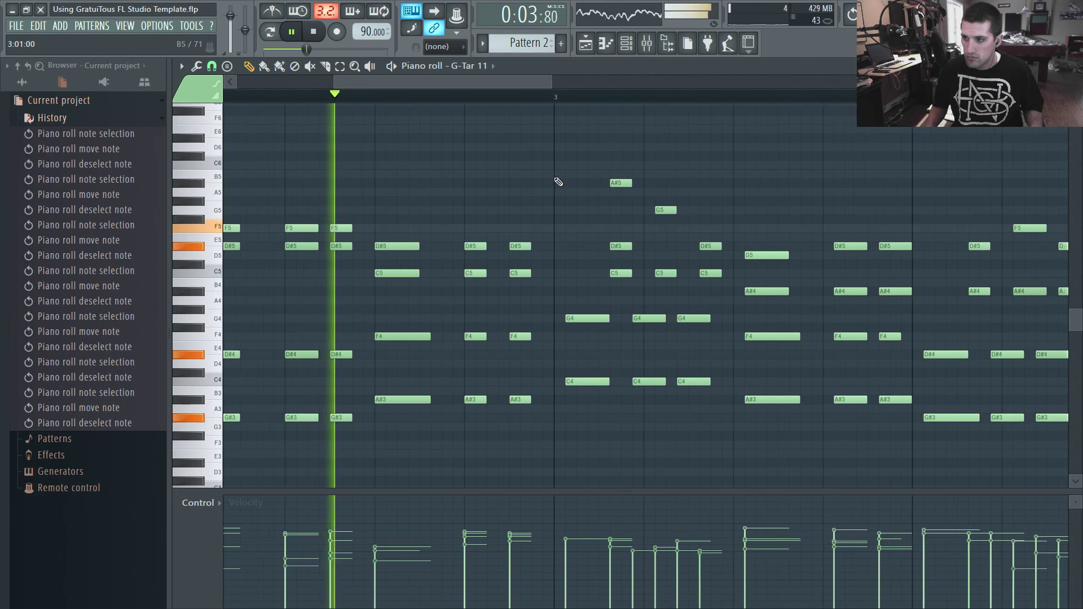
Move the bar 3 notes from the first G4/C4 pair through the D5/A#4/F4/A#3 chord half a step earlier, starting at 3:01:00.
left_click_drag(557, 144, 900, 466)
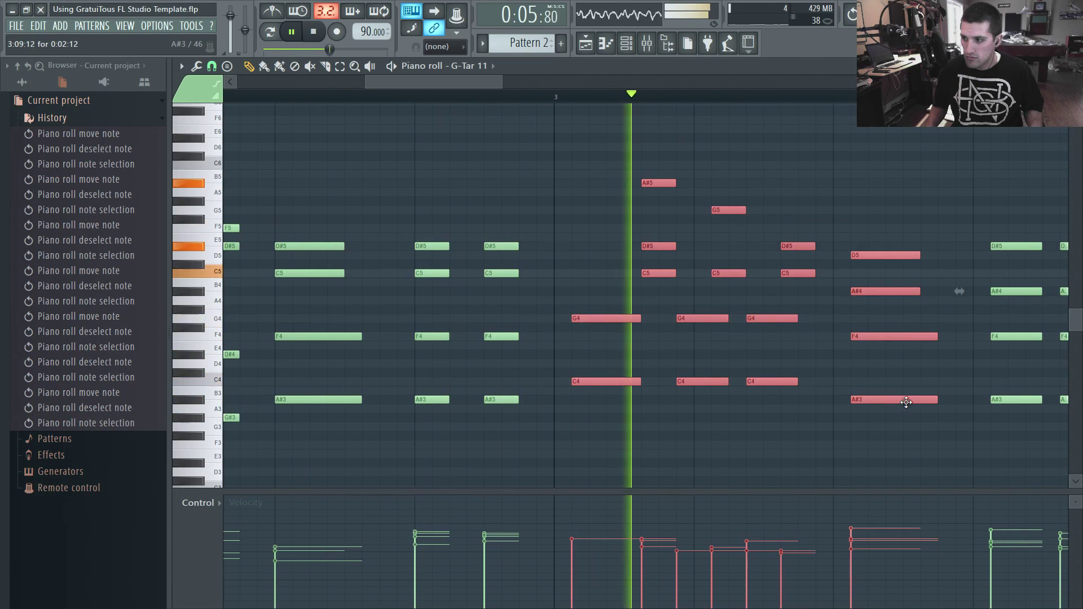
left_click_drag(906, 400, 887, 400)
right_click(837, 450)
scroll(511, 427, "down", 2, "ctrl")
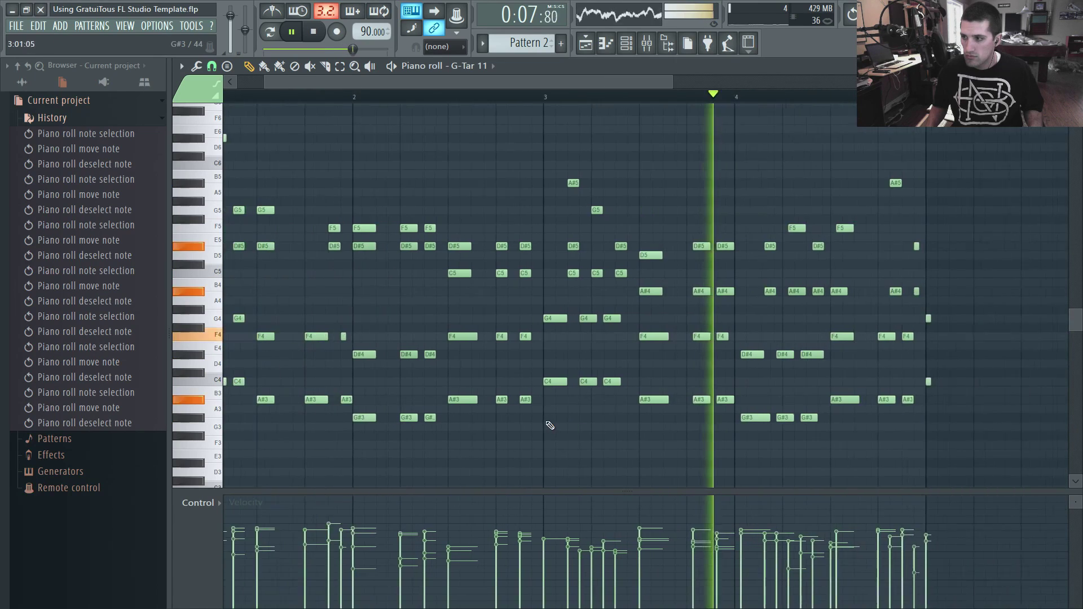
Move all remaining notes from the last two chords of bar 3 onward half a step earlier, starting at 3:13:00.
scroll(552, 426, "down", 1, "ctrl")
left_click_drag(653, 163, 1019, 466)
scroll(592, 425, "up", 3, "ctrl")
left_click_drag(687, 399, 674, 399)
key("ctrl+d")
scroll(573, 453, "up", 2, "ctrl")
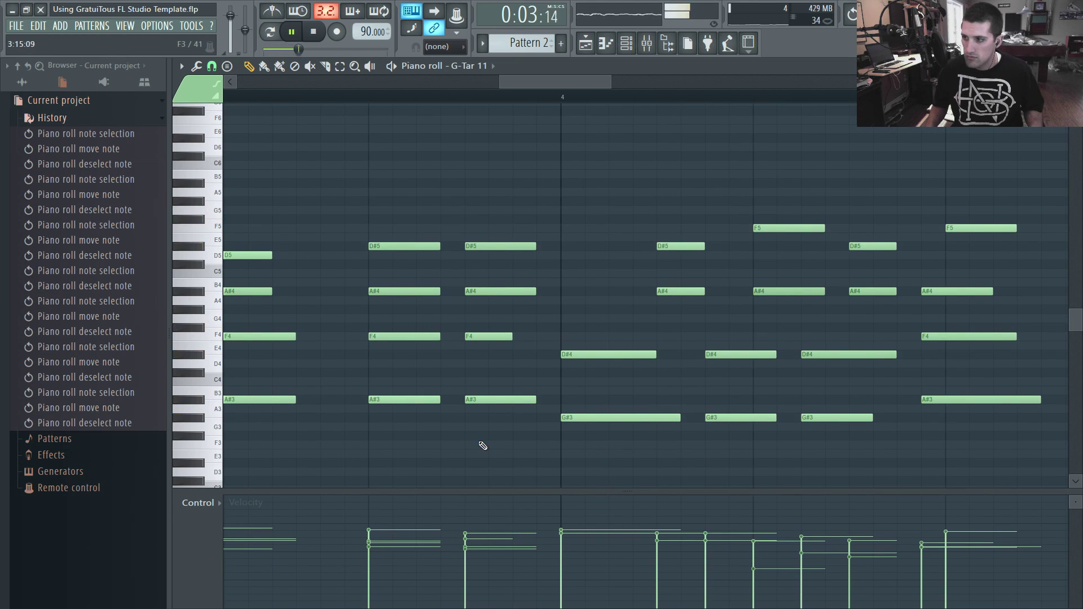
Align the F5/A#4/F4/A#3 chord in the middle of bar 4 so all four notes start at 4:09:00.
scroll(488, 446, "down", 1, "ctrl")
scroll(875, 471, "up", 2, "ctrl")
scroll(620, 465, "down", 1, "ctrl")
scroll(834, 474, "up", 2, "ctrl")
left_click_drag(636, 188, 726, 403)
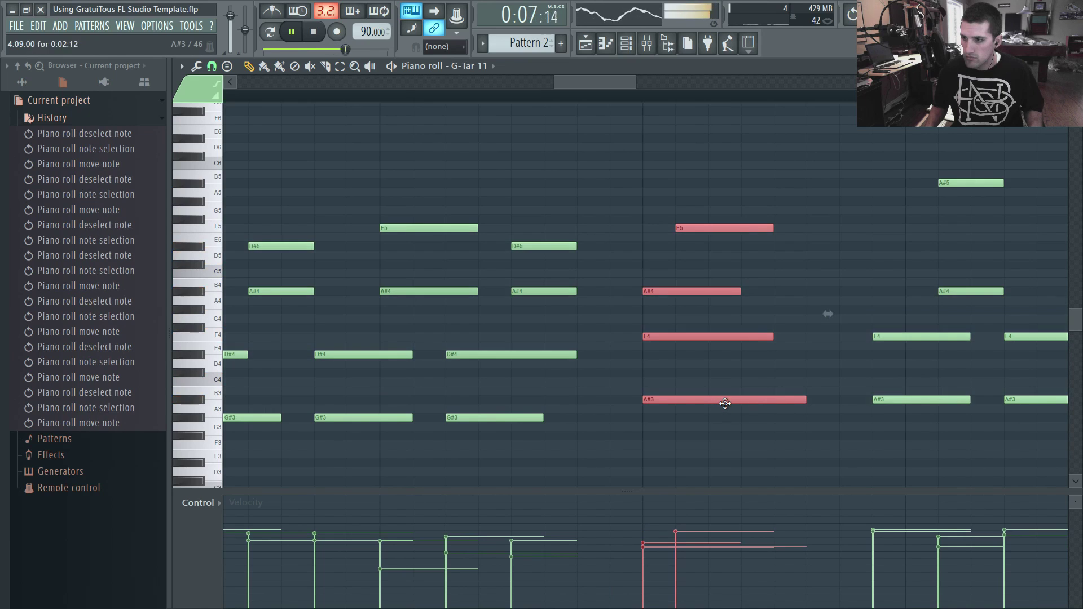
key("ctrl+d")
left_click_drag(711, 227, 693, 227)
scroll(572, 244, "down", 1, "ctrl")
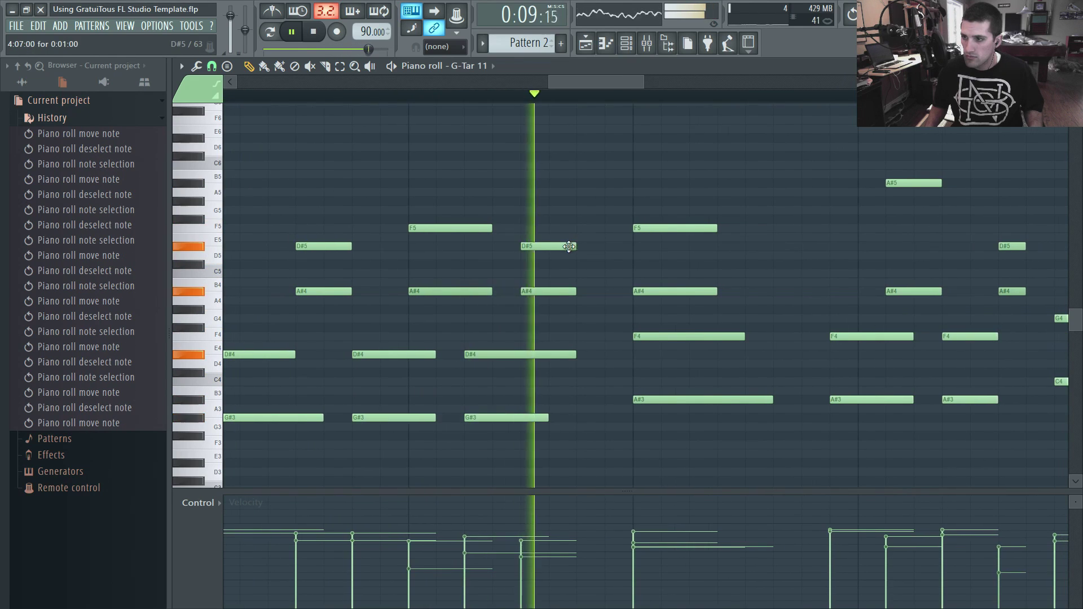
Move the closing notes of bar 4, from the F4/A#3 pair onward, half a step earlier to start at 4:12:00.
scroll(462, 304, "down", 4, "ctrl")
scroll(789, 409, "up", 6, "ctrl")
left_click_drag(477, 140, 900, 497)
left_click_drag(793, 356, 754, 356)
left_click(755, 414)
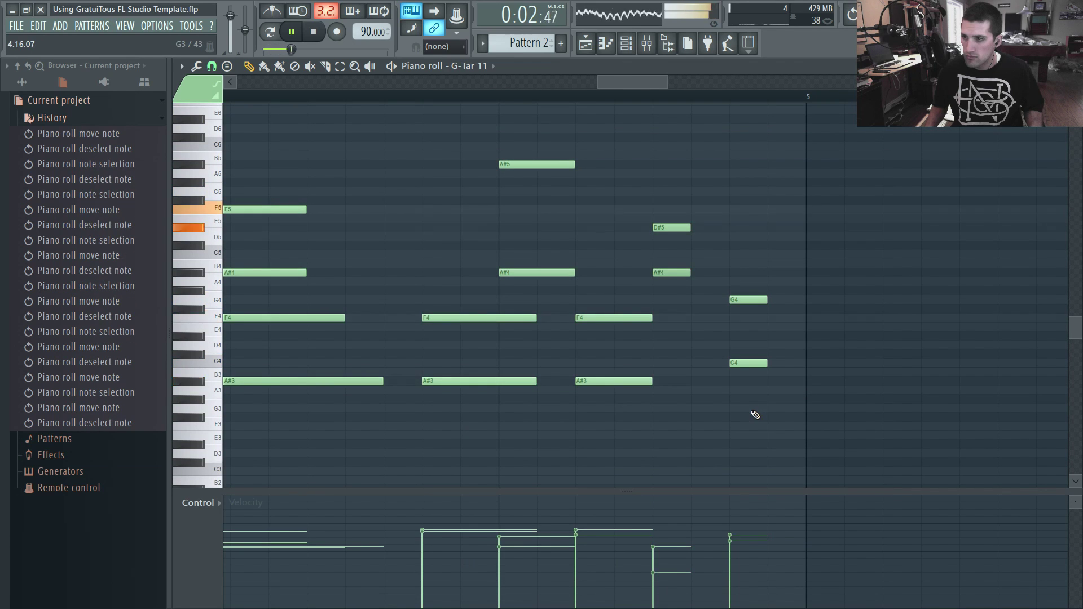
Lengthen the short F4 note at 1:16:00 to end at bar 2 and play the melody back.
right_click(894, 398, "ctrl")
scroll(438, 330, "up", 5, "ctrl")
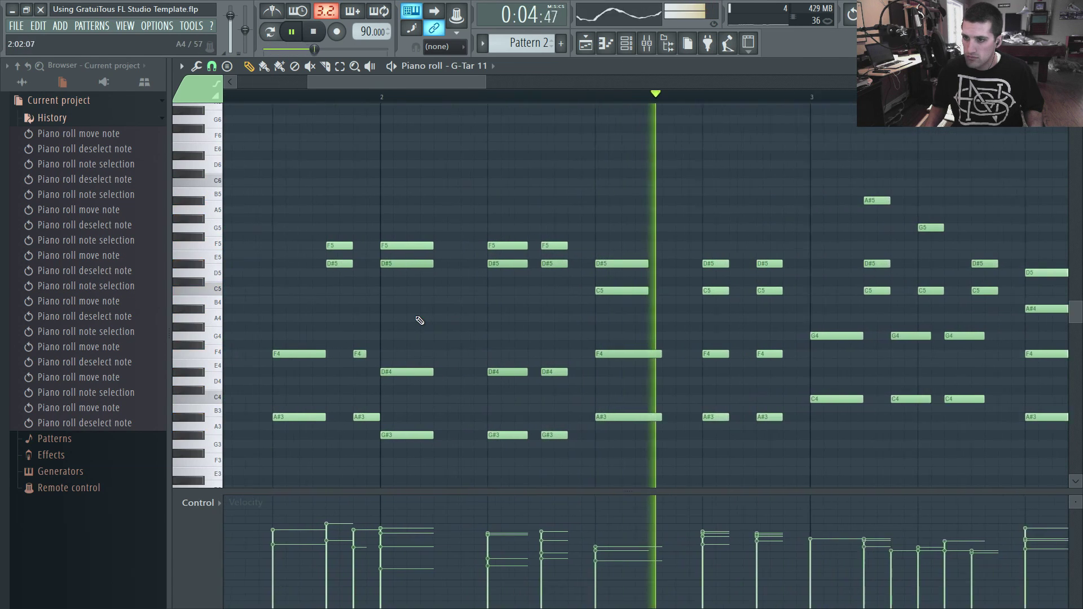
scroll(341, 337, "up", 4, "ctrl")
left_click_drag(394, 354, 428, 354)
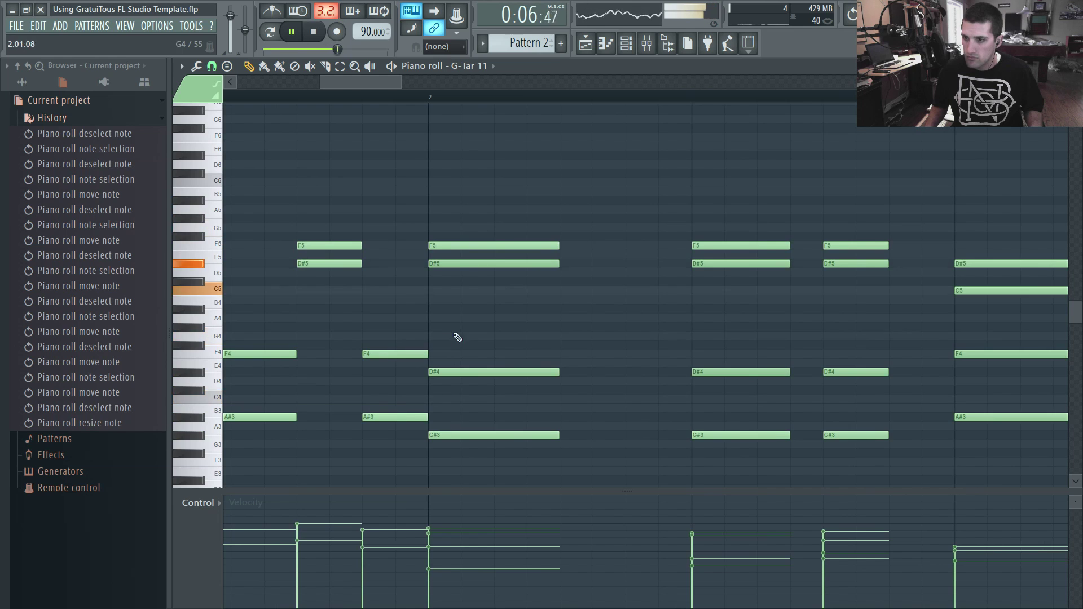
scroll(472, 329, "down", 7, "ctrl")
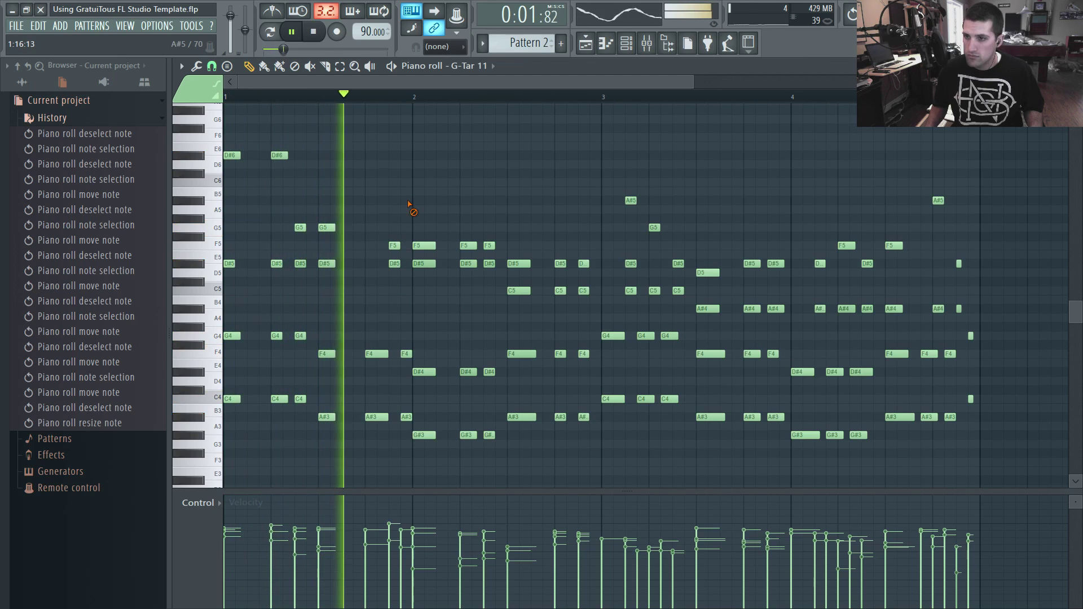
key("space")
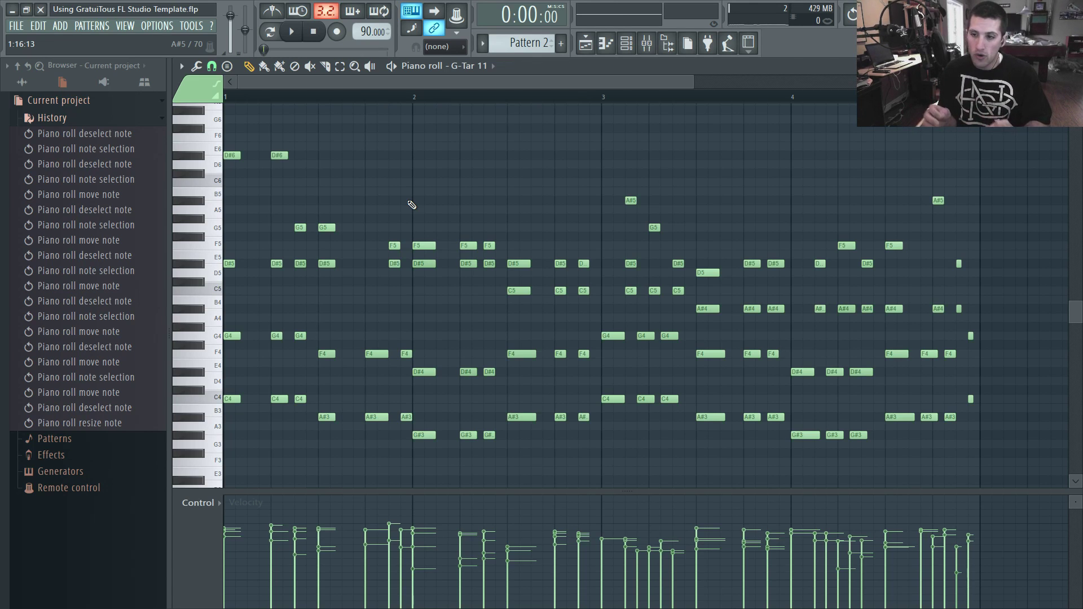
Try shifting notes in time by small increments and undo the shifts.
scroll(419, 246, "down", 5)
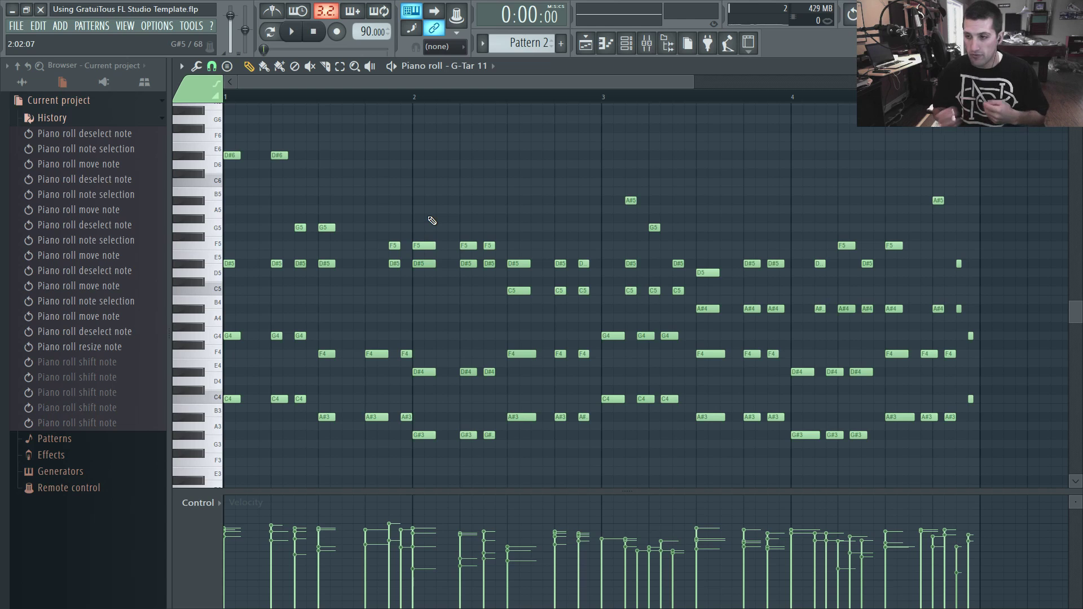
left_click(345, 220)
Lengthen the F4 and A#3 notes of the chord at 1:09:00.
scroll(342, 220, "up", 3)
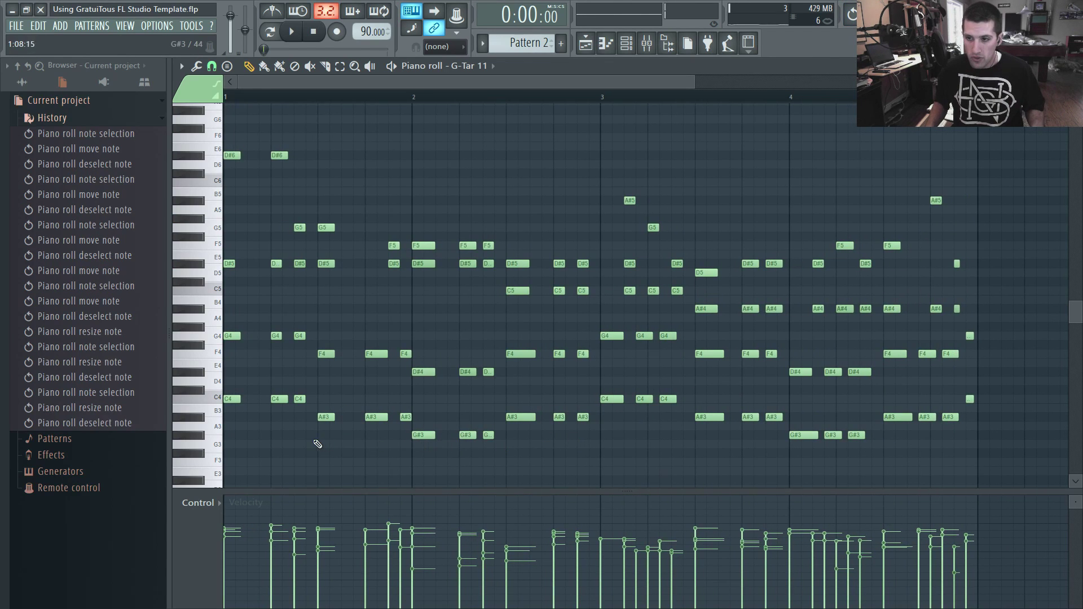
scroll(318, 445, "up", 4)
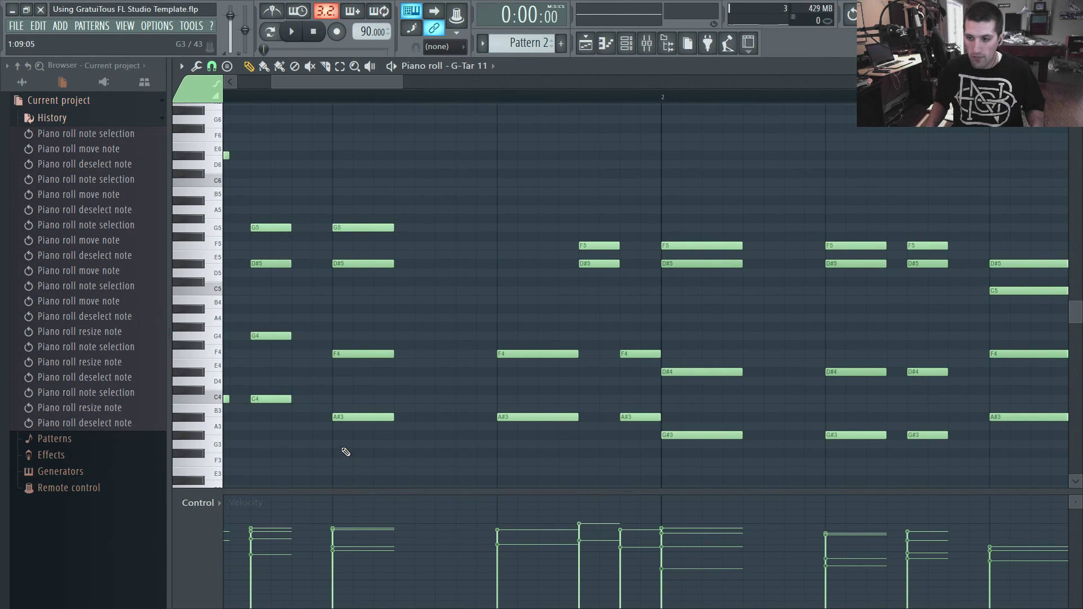
left_click_drag(347, 432, 387, 356)
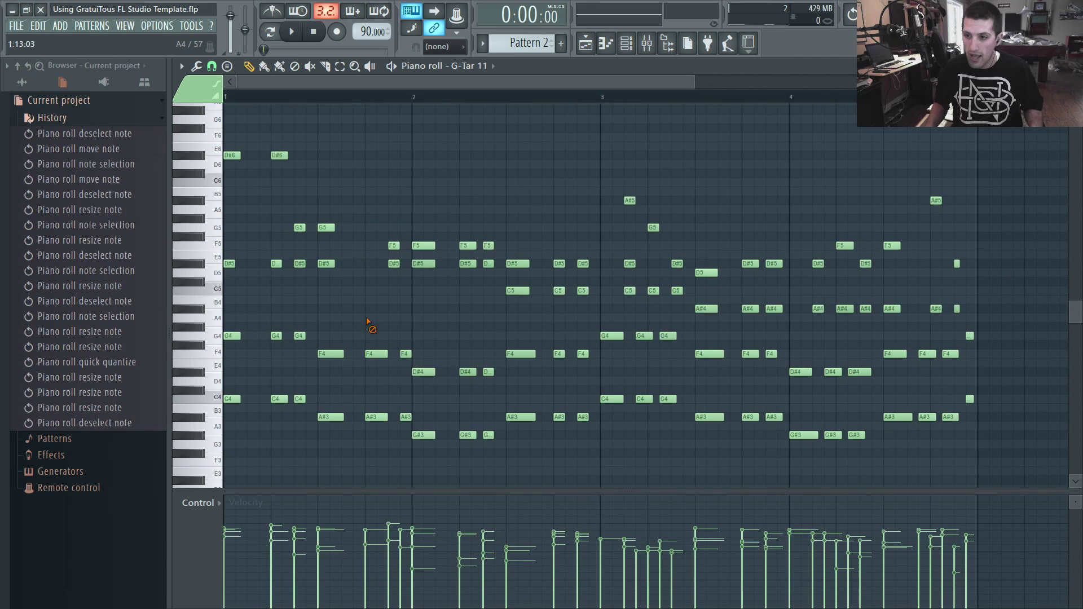
Lower and raise the velocity of the G5 note at 1:09:00, and nudge it in time and back to its start.
scroll(281, 320, "up", 5)
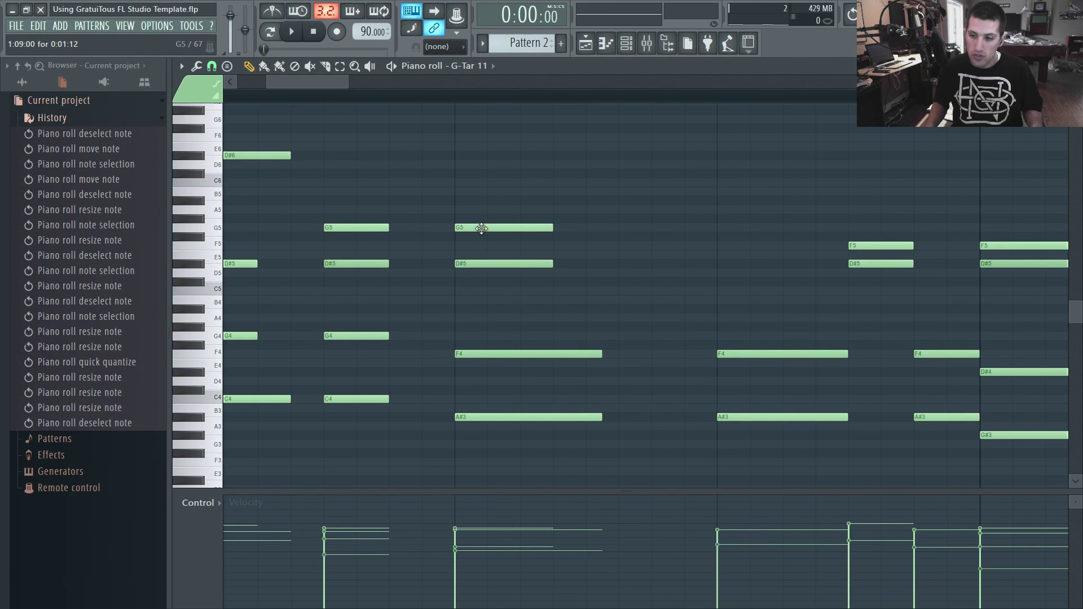
scroll(482, 228, "down", 6, "alt")
scroll(481, 228, "up", 7, "alt")
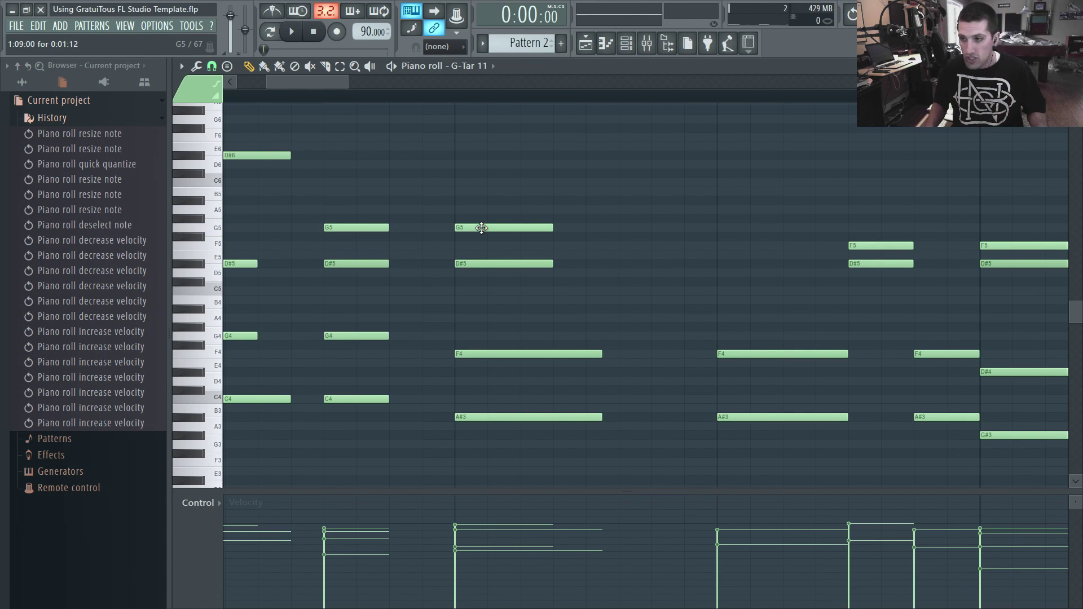
scroll(482, 228, "down", 2, "shift")
scroll(481, 228, "up", 2, "shift")
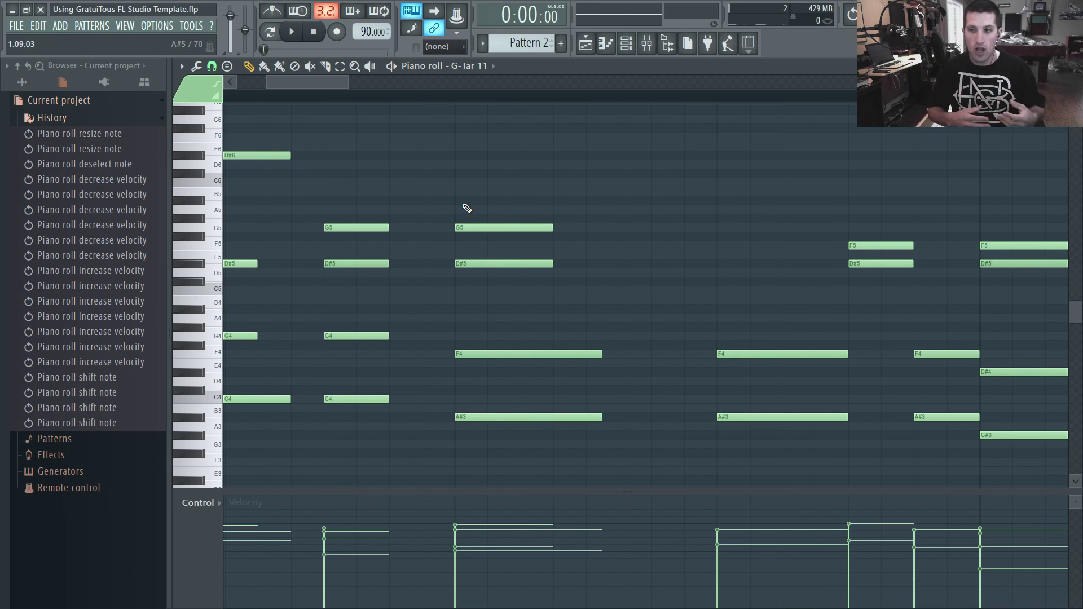
Select the D#4 and G#3 notes at 2:01:00 and lengthen them slightly.
scroll(467, 208, "down", 3)
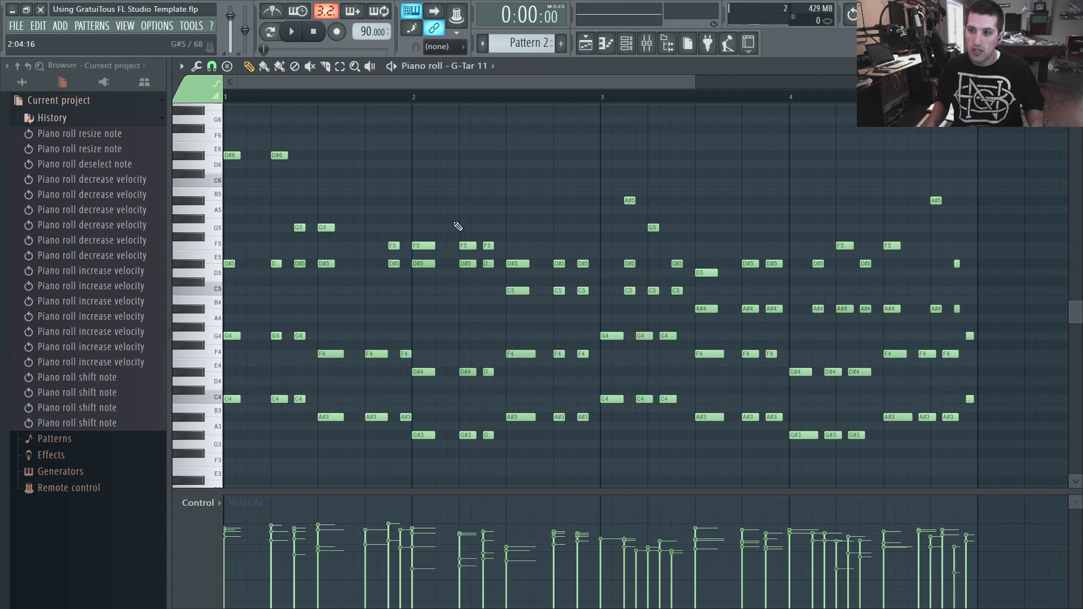
scroll(430, 246, "down", 1)
scroll(430, 246, "up", 1)
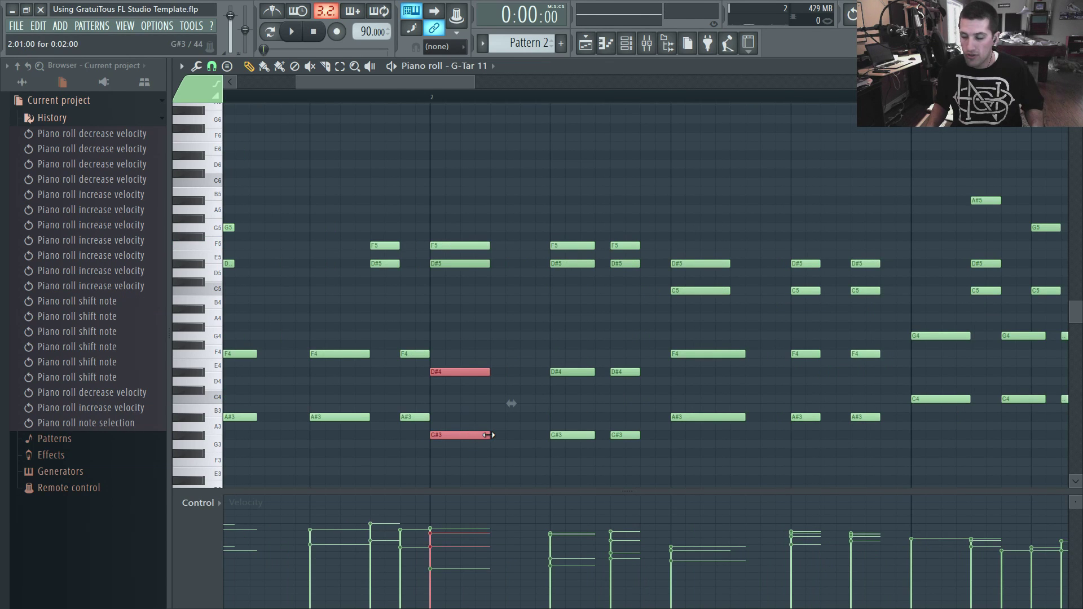
left_click_drag(489, 437, 495, 437)
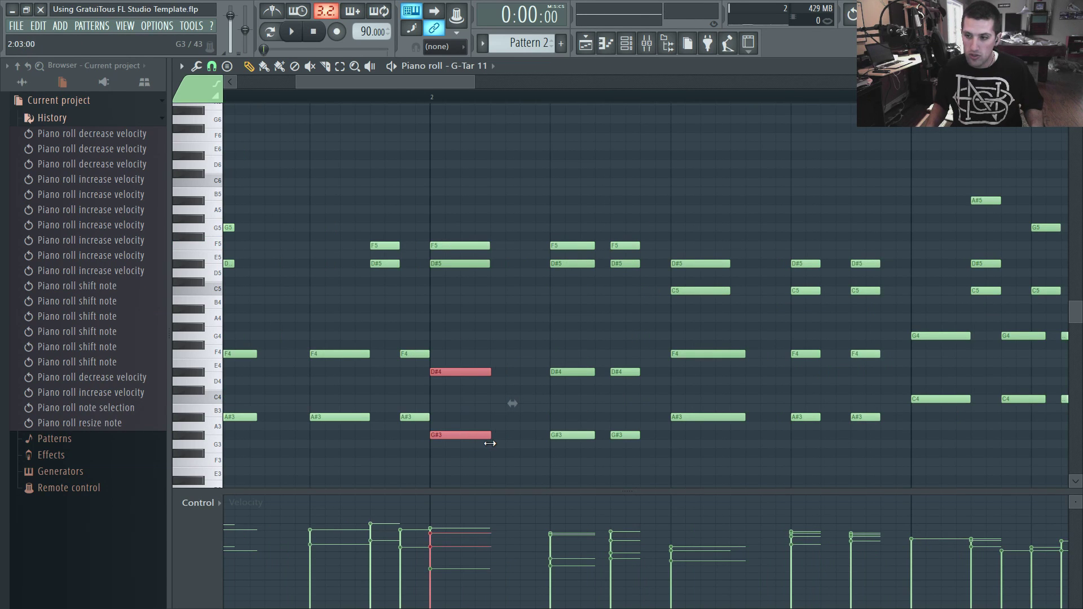
Deselect the notes and play back the start of the pattern.
key("ctrl+d")
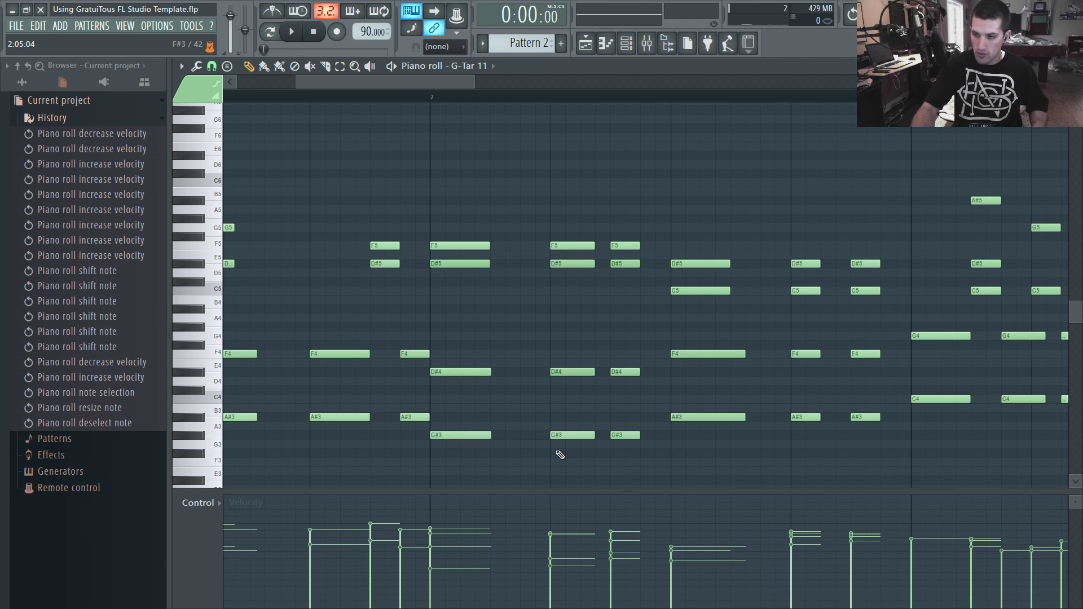
key("space")
scroll(560, 453, "down", 3)
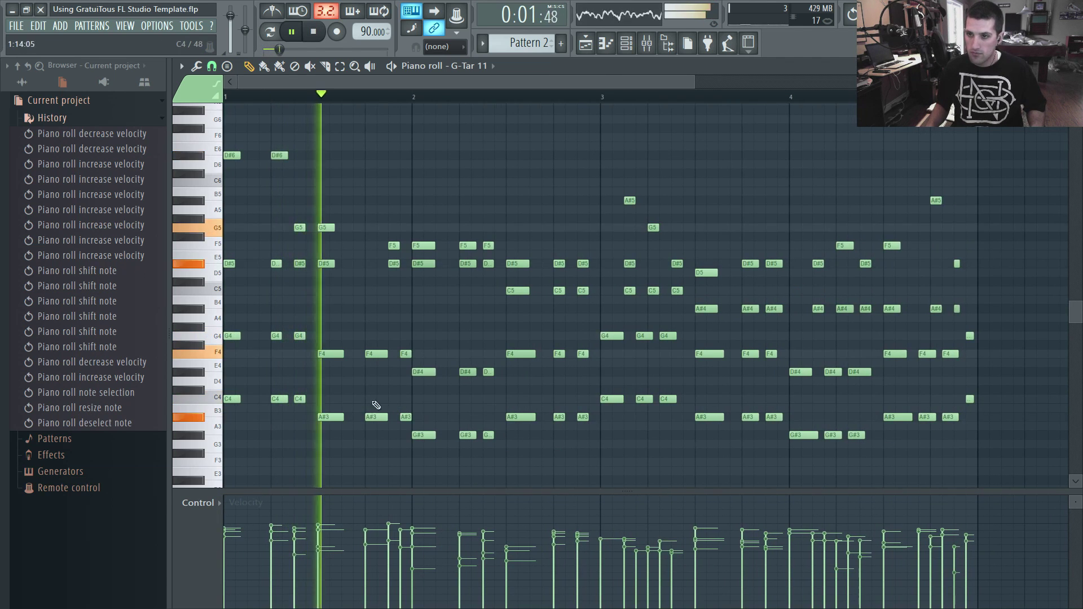
scroll(228, 250, "up", 5)
key("space")
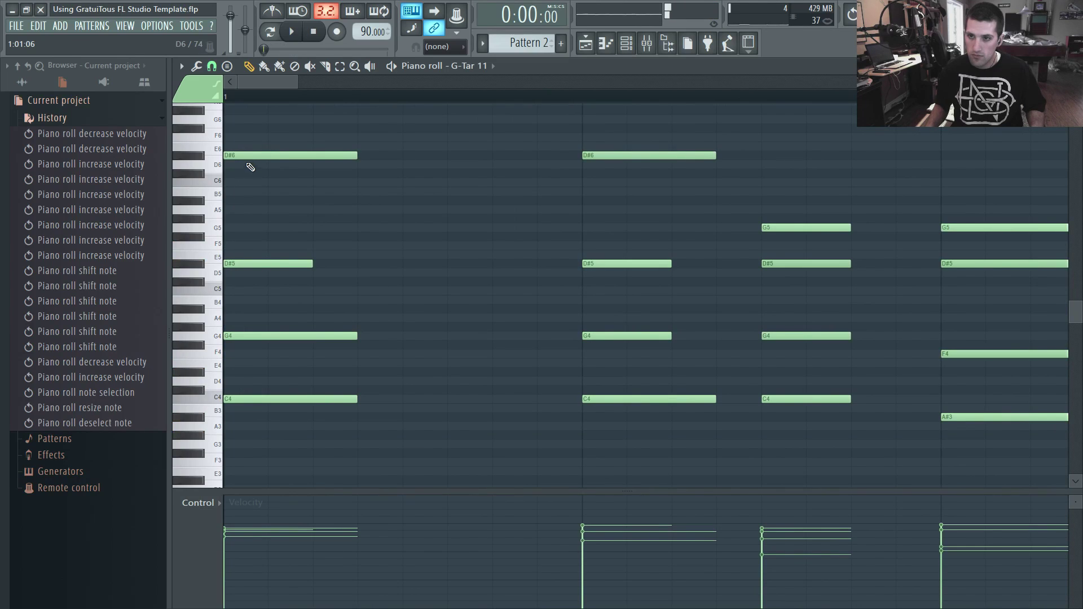
Nudge the D#6, D#5 and G4 notes of the first chord slightly late by differing amounts and start playback.
left_click_drag(236, 155, 248, 156)
left_click_drag(254, 261, 261, 261)
left_click_drag(245, 335, 251, 335)
key("space")
left_click_drag(270, 263, 267, 263)
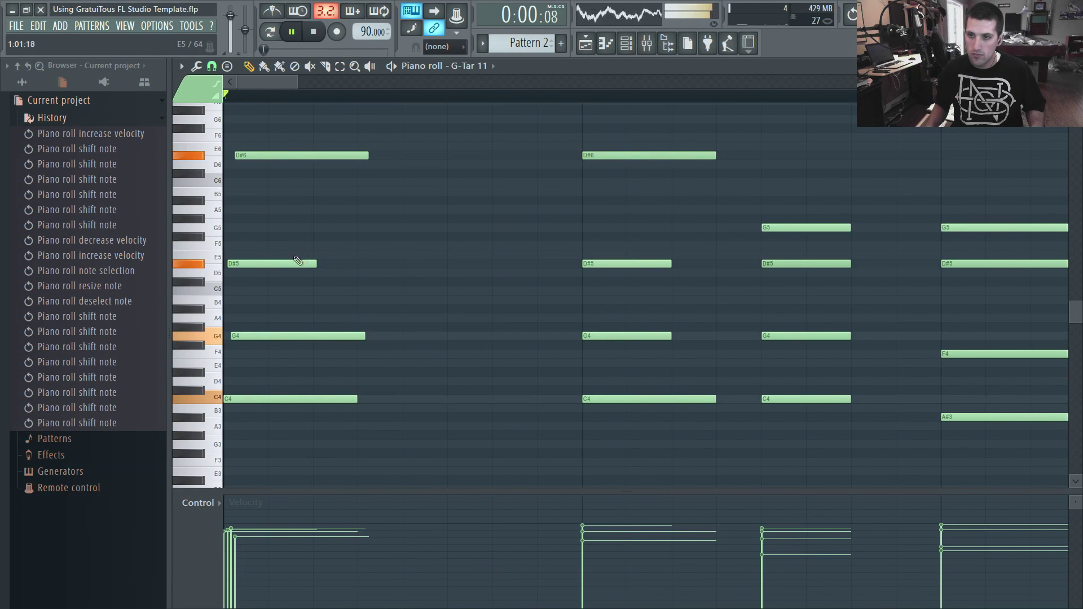
Stagger the chord at 1:05 by shifting D#6, G4 and C4 slightly early and D#5 slightly late.
left_click_drag(602, 156, 586, 156)
left_click_drag(614, 264, 622, 263)
left_click_drag(602, 345, 594, 345)
left_click_drag(602, 398, 598, 399)
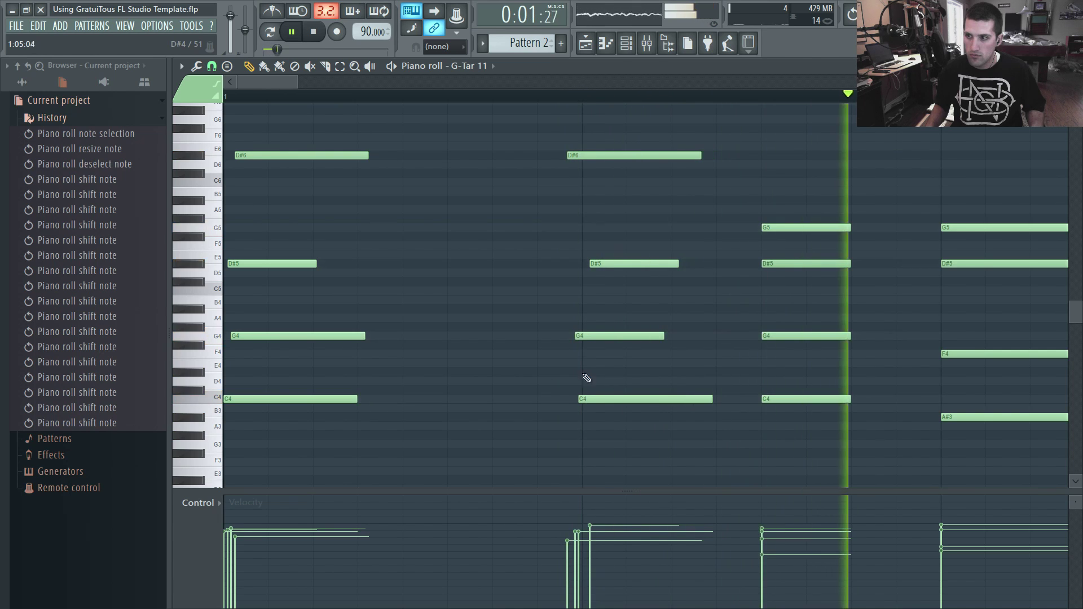
Shift the G5 and D#5 notes at 1:07 slightly late, and stagger G5 late and D#5 early at 1:09.
scroll(610, 364, "down", 3)
scroll(603, 344, "up", 4)
left_click_drag(574, 227, 583, 227)
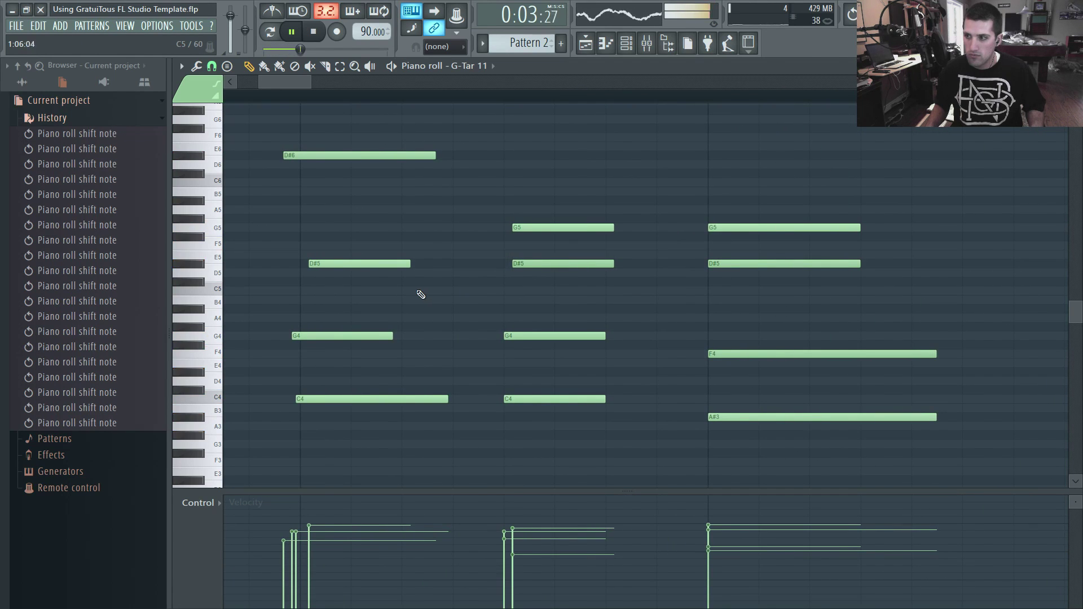
scroll(418, 294, "down", 3)
left_click_drag(584, 264, 584, 231)
Nudge the F5 and D#5 notes at 1:15, F4 and A#3 at 1:13, and A#3 at 1:16 slightly off the grid.
left_click_drag(835, 248, 838, 263)
left_click_drag(773, 353, 769, 353)
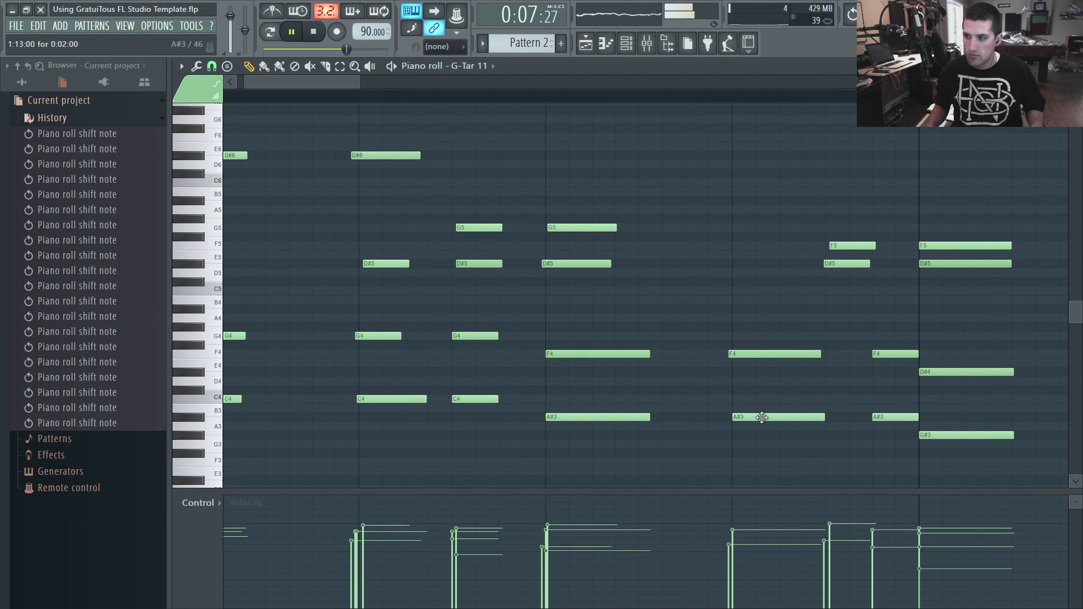
left_click_drag(887, 417, 891, 416)
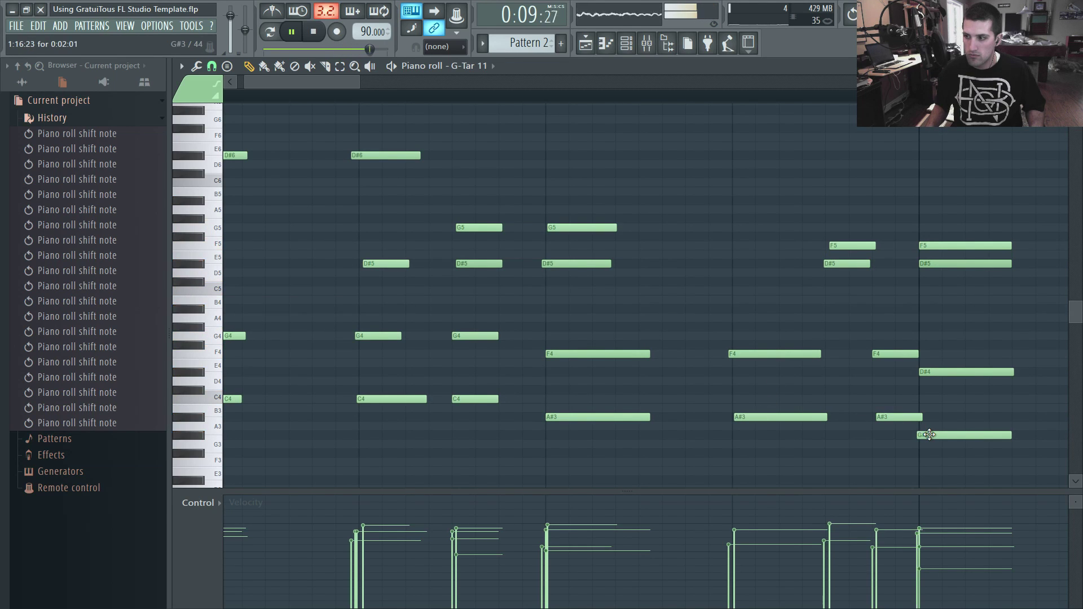
Stagger the chord at 2:01, with F5 and D#4 slightly late and D#5 and G#3 slightly early.
mouse_move(940, 247)
left_mouse_down()
mouse_move(950, 251)
mouse_move(938, 266)
left_mouse_up()
right_click(935, 289)
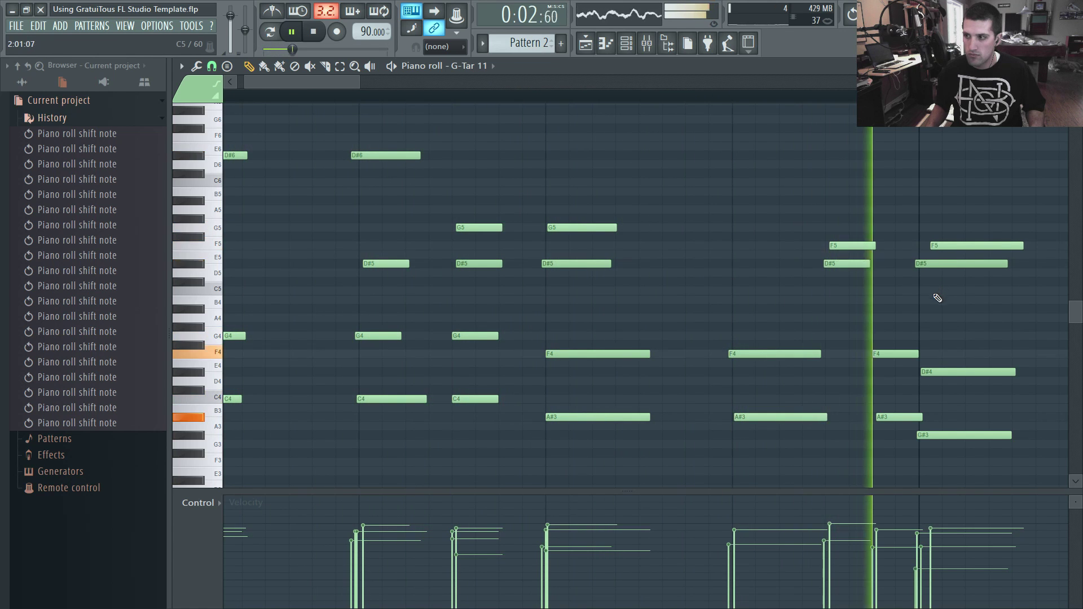
scroll(854, 316, "right", 3)
scroll(853, 317, "up", 2)
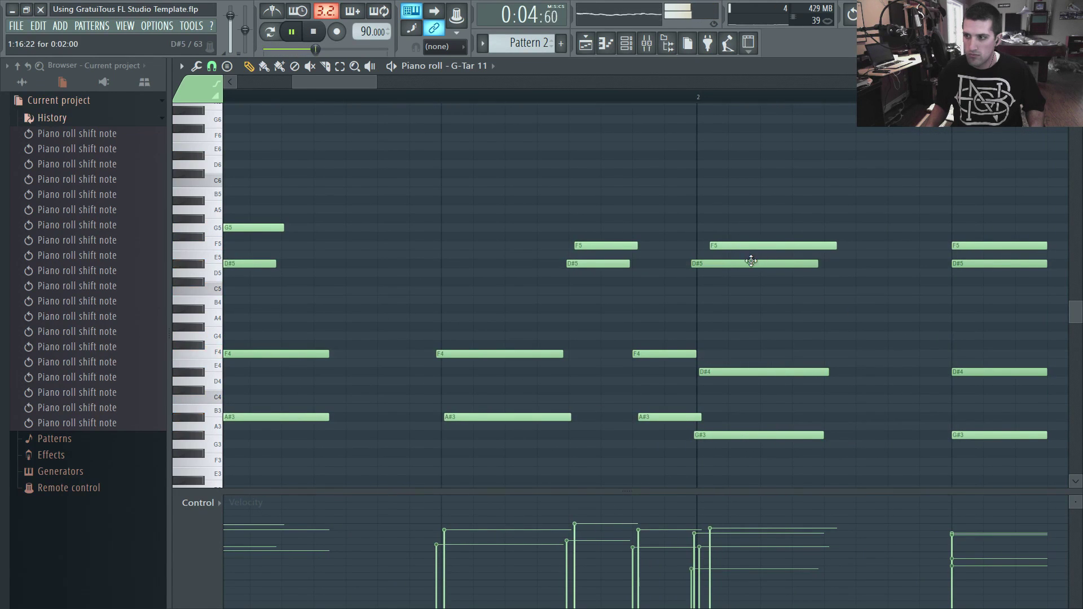
Stagger the notes of the chords at 2:05 and 2:07 slightly in time and adjust velocities in the 2:05 chord.
scroll(631, 312, "down", 3)
scroll(773, 354, "up", 3)
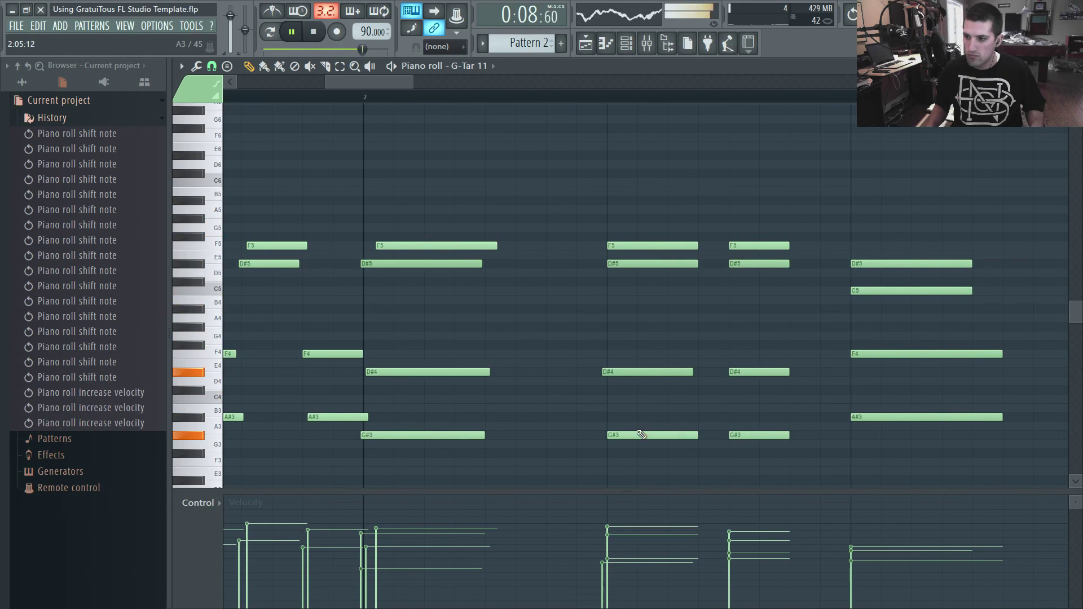
scroll(655, 266, "down", 2)
scroll(655, 266, "down", 3)
scroll(661, 245, "up", 2)
left_click_drag(745, 243, 750, 264)
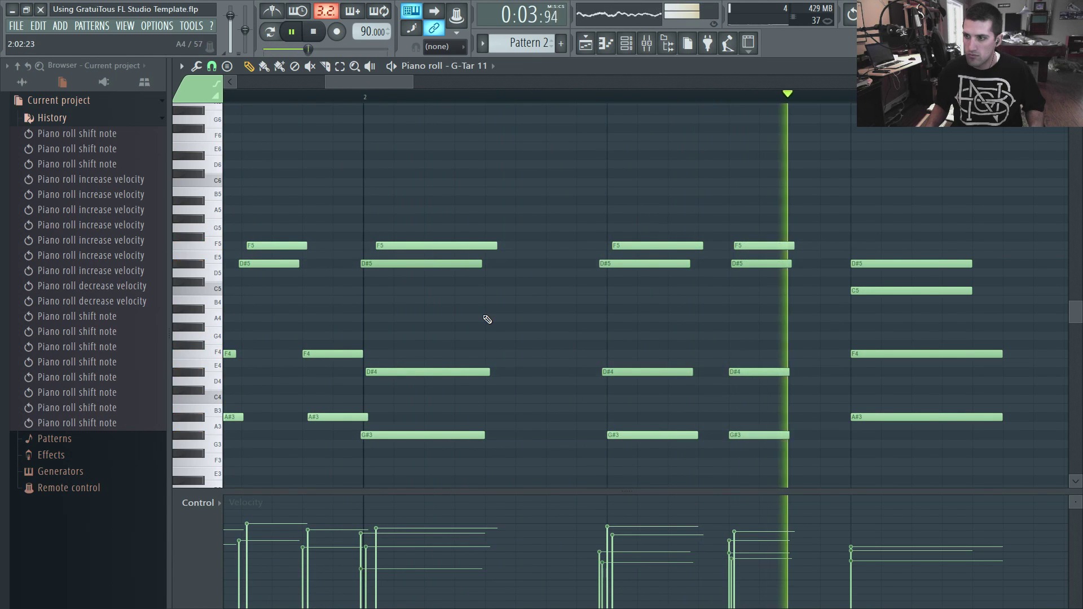
Shift the D5 note at 3:09 and the D#5 note at 3:13 slightly late.
scroll(476, 316, "down", 4)
scroll(586, 337, "up", 3)
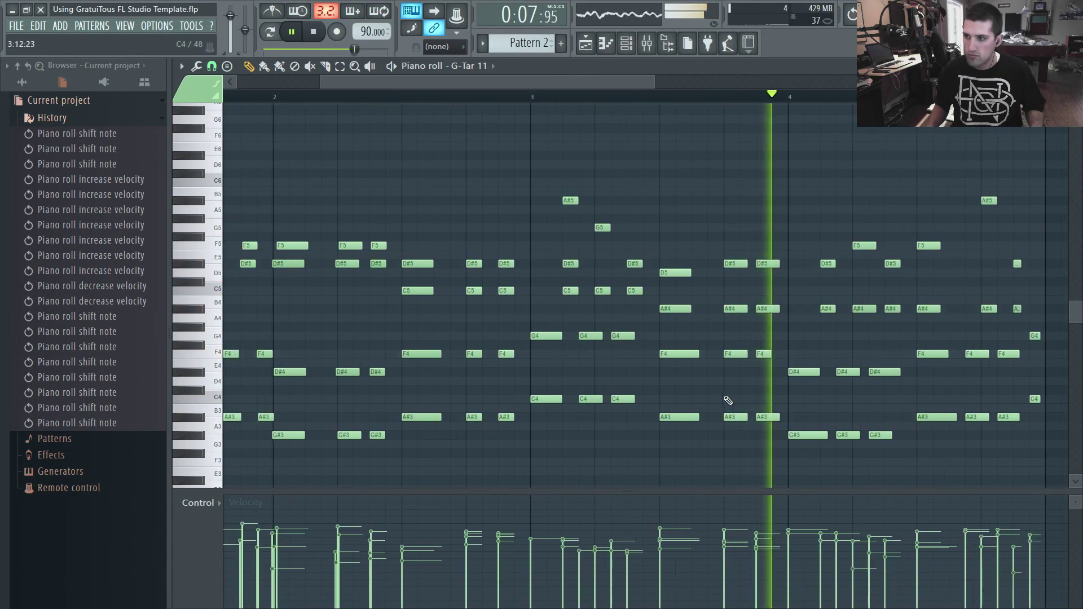
scroll(649, 339, "up", 3)
scroll(748, 267, "up", 2, "shift")
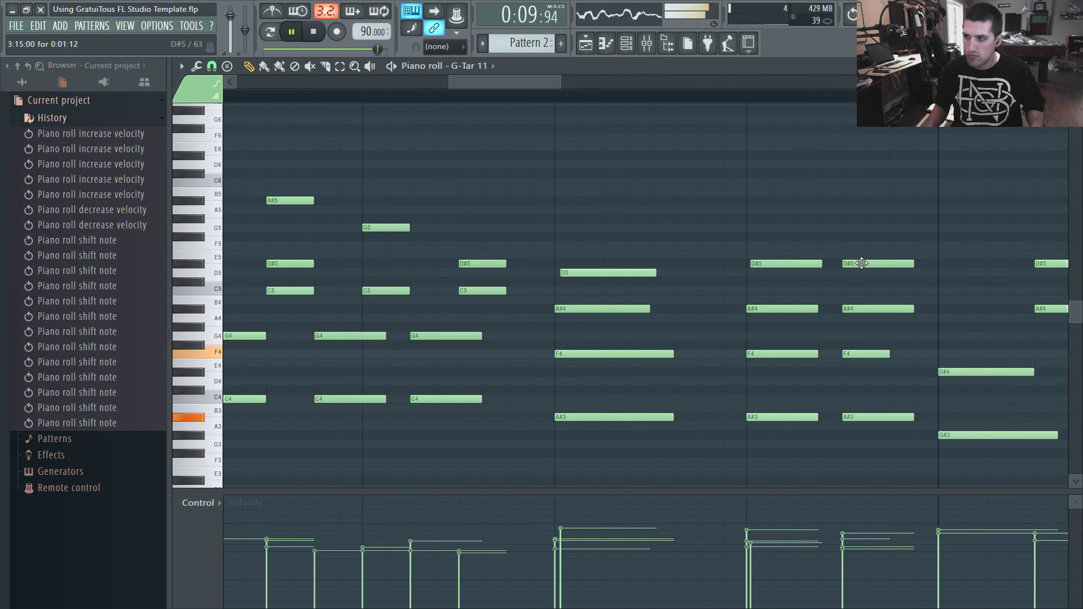
Shift the A#4 note at 3:15 and the D#4 note at 4:01 slightly early, and lower the velocity around 3:13.
scroll(862, 306, "down", 2, "shift")
scroll(859, 353, "up", 1, "shift")
left_click_drag(985, 371, 983, 371)
scroll(739, 338, "down", 2, "ctrl")
scroll(734, 309, "down", 4, "alt")
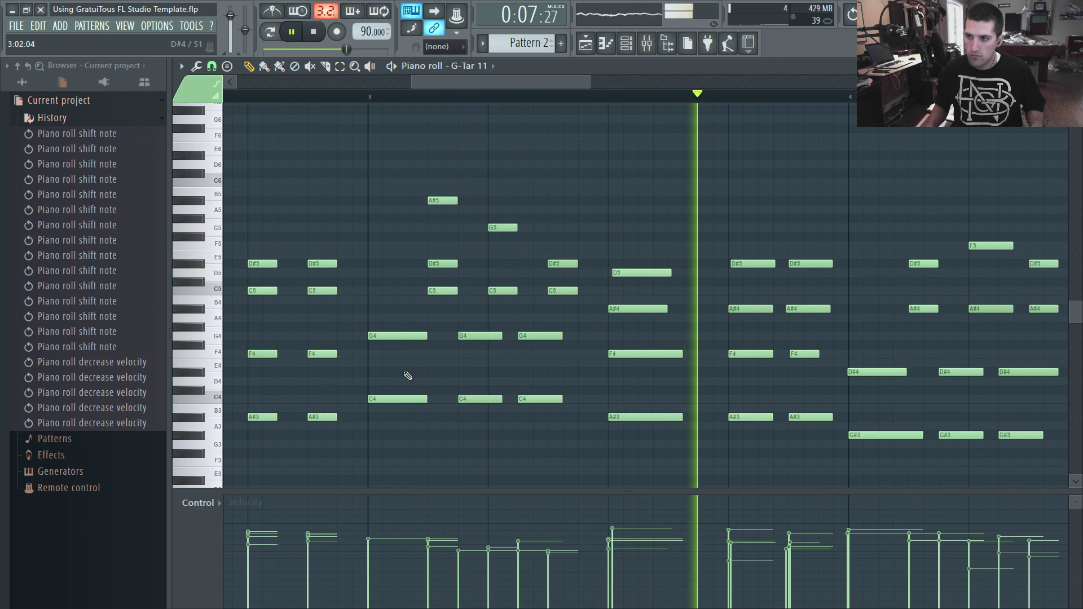
Lengthen the F5 and A#4 notes at 4:09 and the D#5 and A#4 notes at 4:07 slightly.
scroll(362, 382, "down", 1)
scroll(781, 446, "up", 2, "ctrl")
scroll(597, 438, "down", 2, "ctrl")
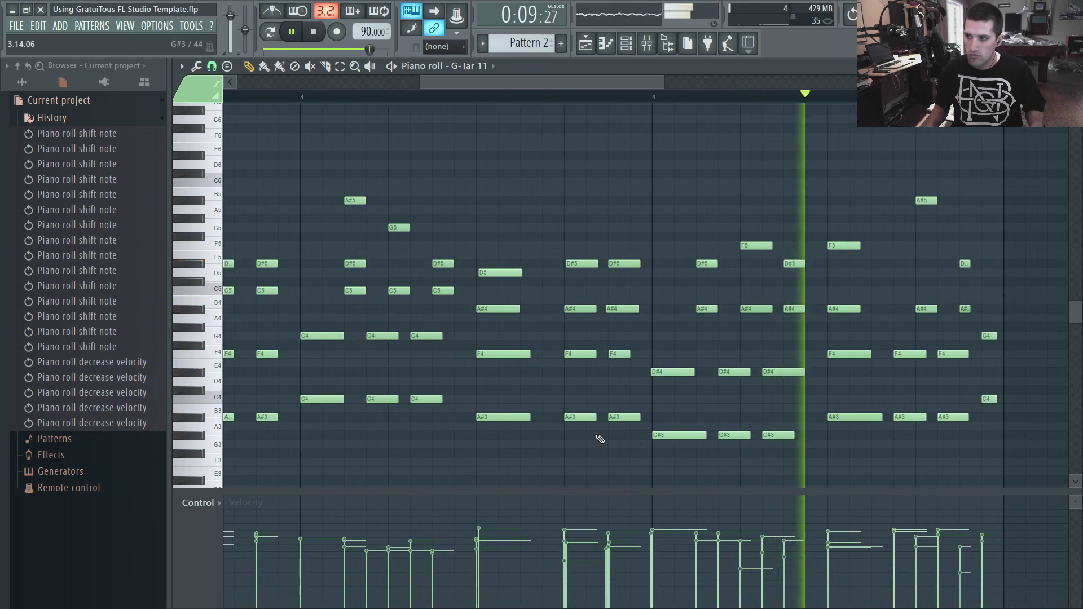
scroll(773, 451, "up", 3, "ctrl")
scroll(798, 401, "up", 1, "ctrl")
left_click_drag(761, 225, 787, 310, "ctrl")
right_click(799, 324)
scroll(800, 343, "down", 2, "ctrl")
scroll(800, 343, "up", 1, "ctrl")
left_click_drag(770, 237, 773, 308)
key("ctrl+z")
left_click_drag(773, 247, 806, 310, "ctrl")
key("ctrl+d")
scroll(730, 293, "down", 2, "ctrl")
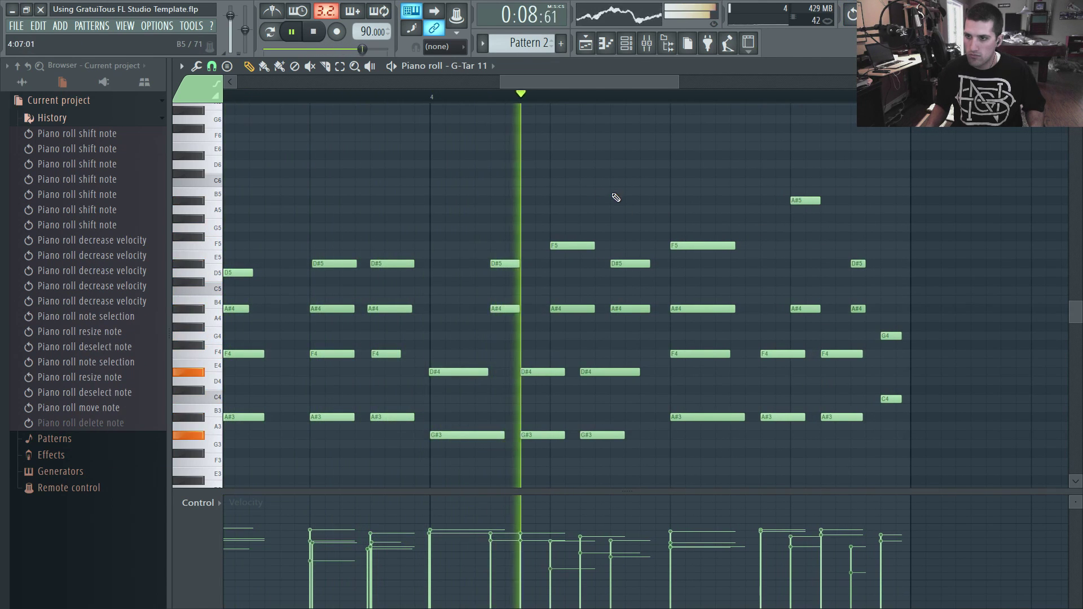
Add a one-step D#6 note at 1:12 and lower its velocity.
scroll(920, 216, "down", 3)
scroll(919, 216, "up", 3)
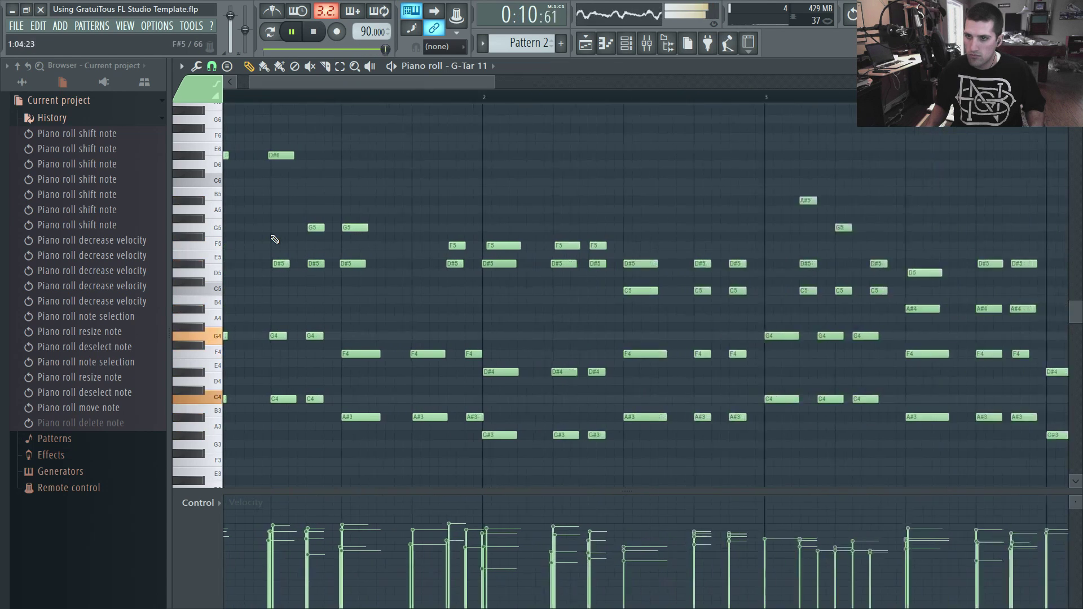
left_click(431, 156)
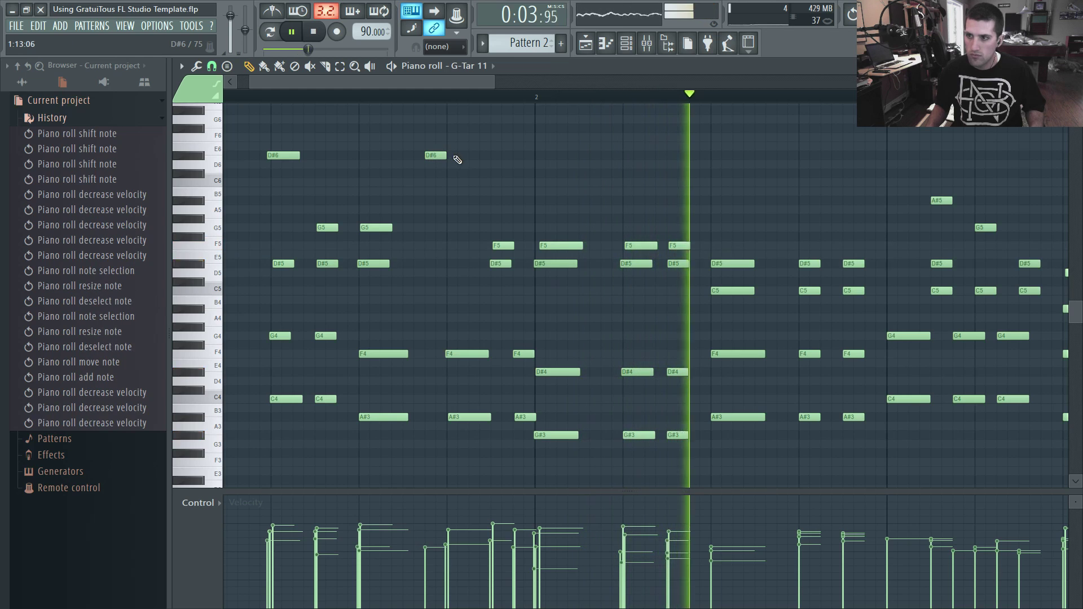
Clone a G5 note as a one-step A#5 note at 1:11 and play back the melody.
key("space")
scroll(436, 164, "up", 2)
mouse_move(326, 229)
left_mouse_down()
mouse_move(409, 191)
mouse_move(390, 191)
mouse_move(396, 210)
mouse_move(407, 184)
left_mouse_up()
key("space")
key("space")
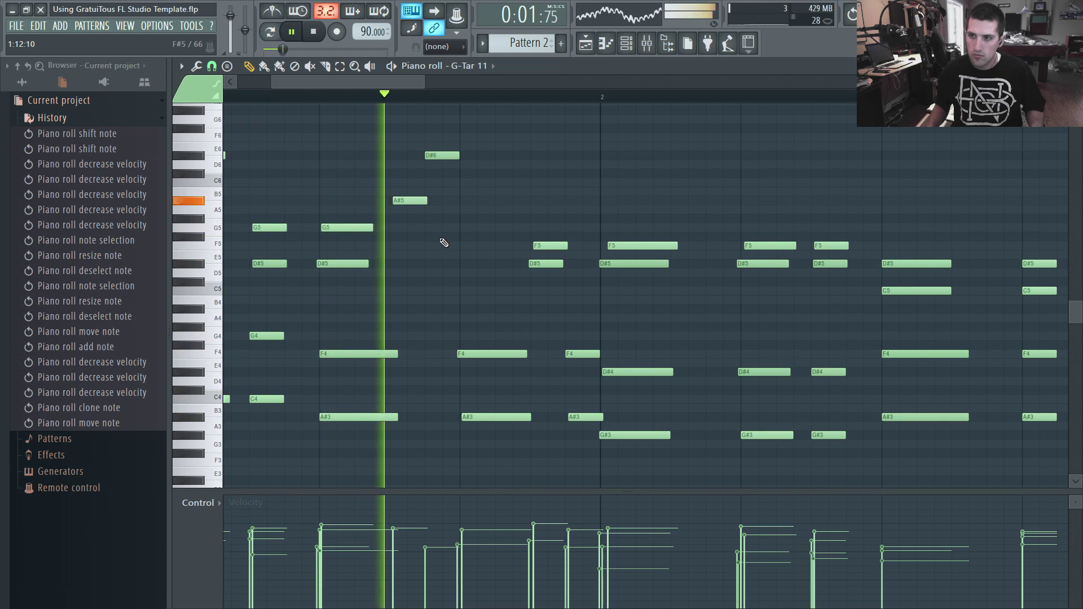
key("space")
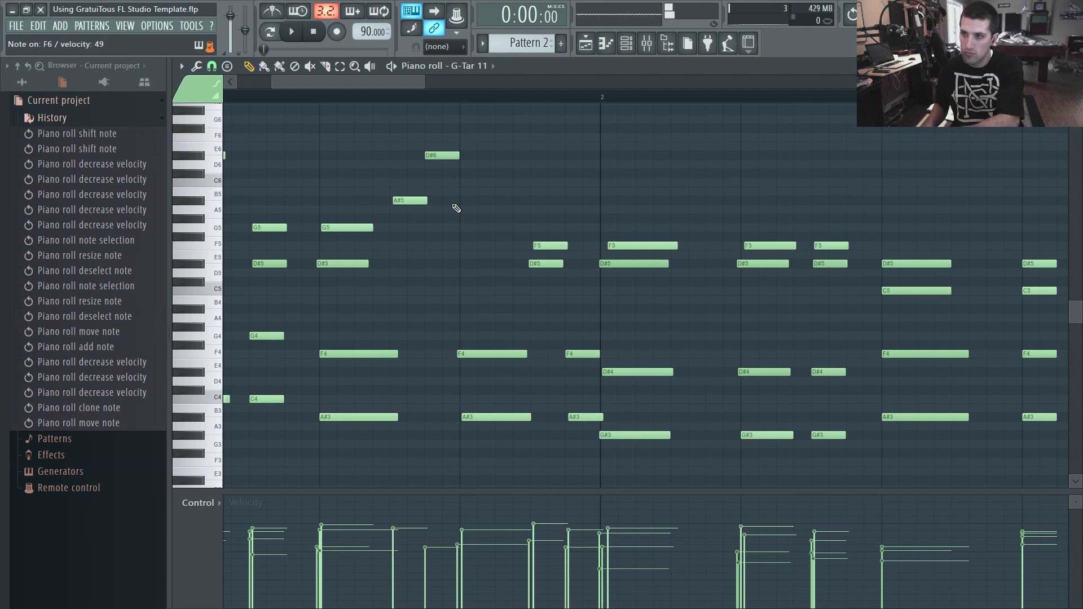
Place an F6 note at 1:12 with the D#6 note moved to 1:13, and lower the velocities of both during playback.
mouse_move(449, 157)
left_mouse_down()
mouse_move(484, 157)
mouse_move(441, 137)
left_mouse_up()
left_click(422, 146)
key("space")
scroll(441, 138, "down", 12)
scroll(479, 157, "down", 2)
scroll(478, 192, "down", 3)
key("space")
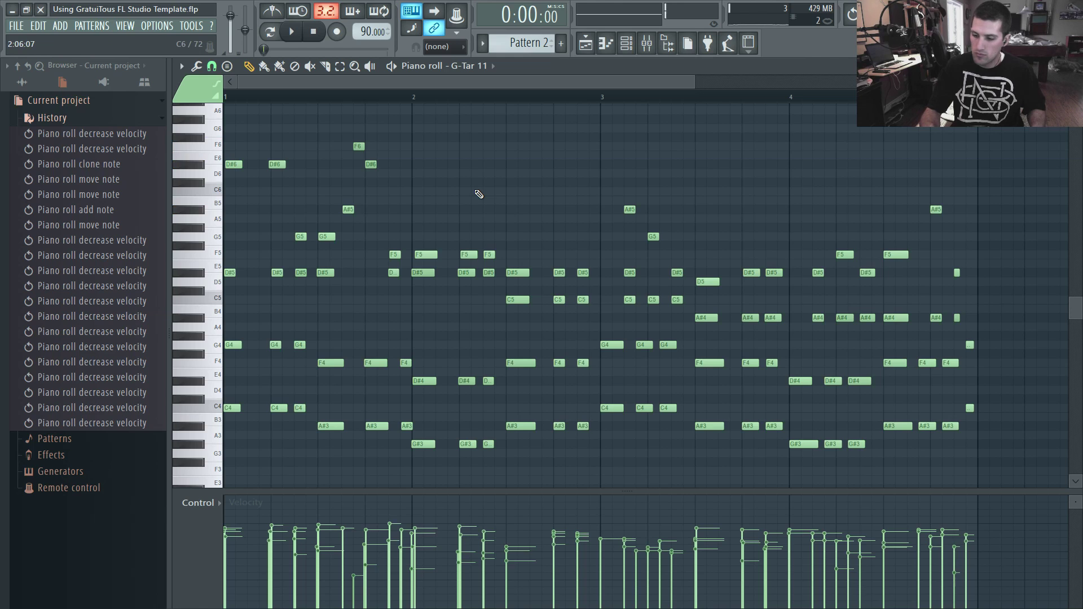
Select the A#5, F6 and D#6 run at 1:11 and clone it to start at 2:04, leaving nothing selected.
left_click_drag(338, 135, 387, 225)
scroll(388, 225, "up", 2)
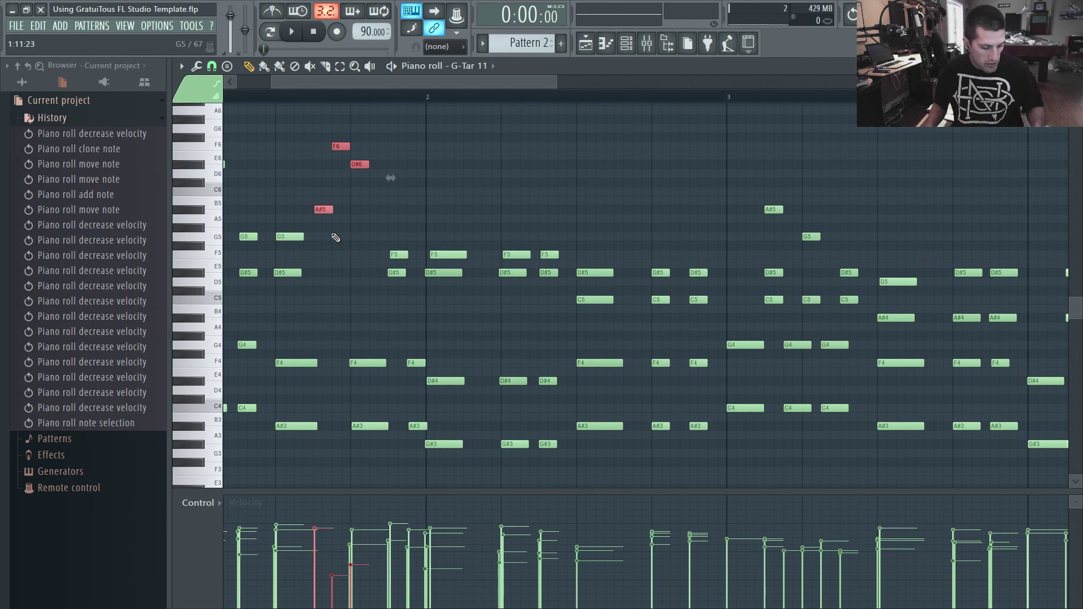
left_click_drag(322, 210, 482, 210)
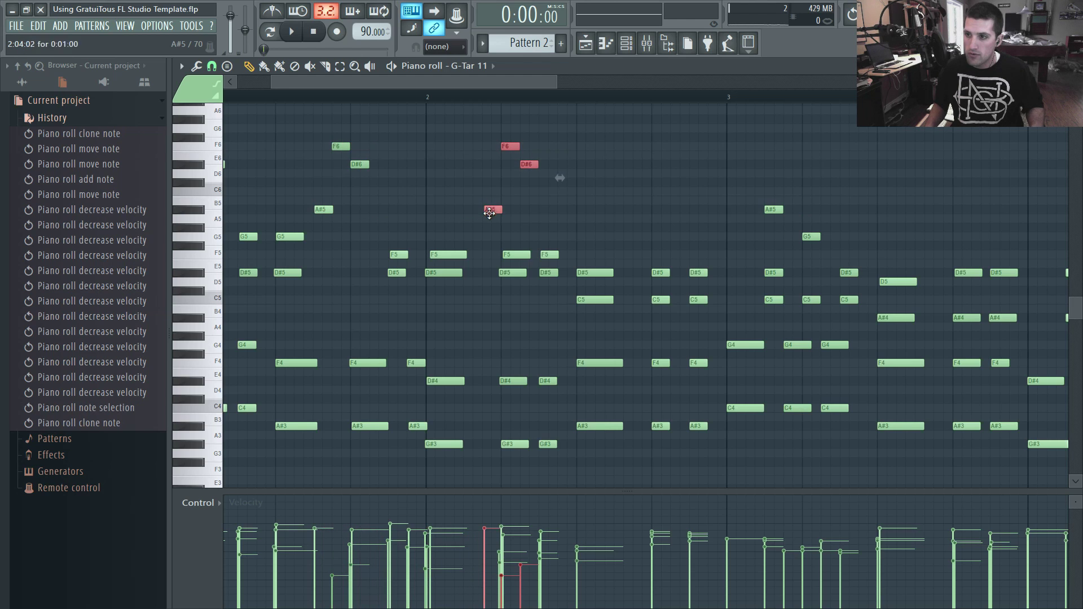
scroll(501, 225, "up", 3)
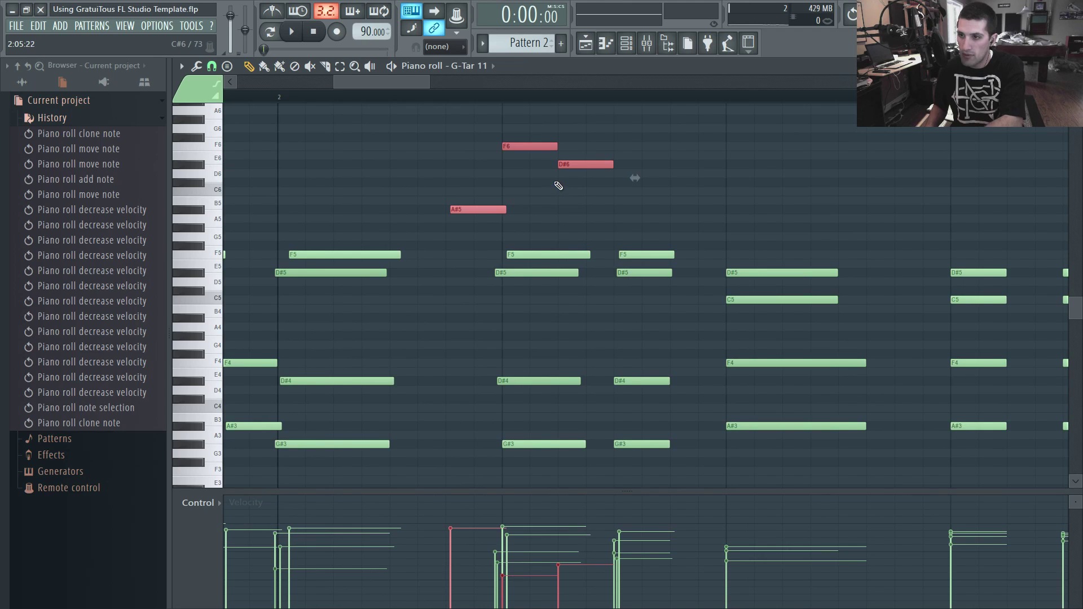
key("ctrl+d")
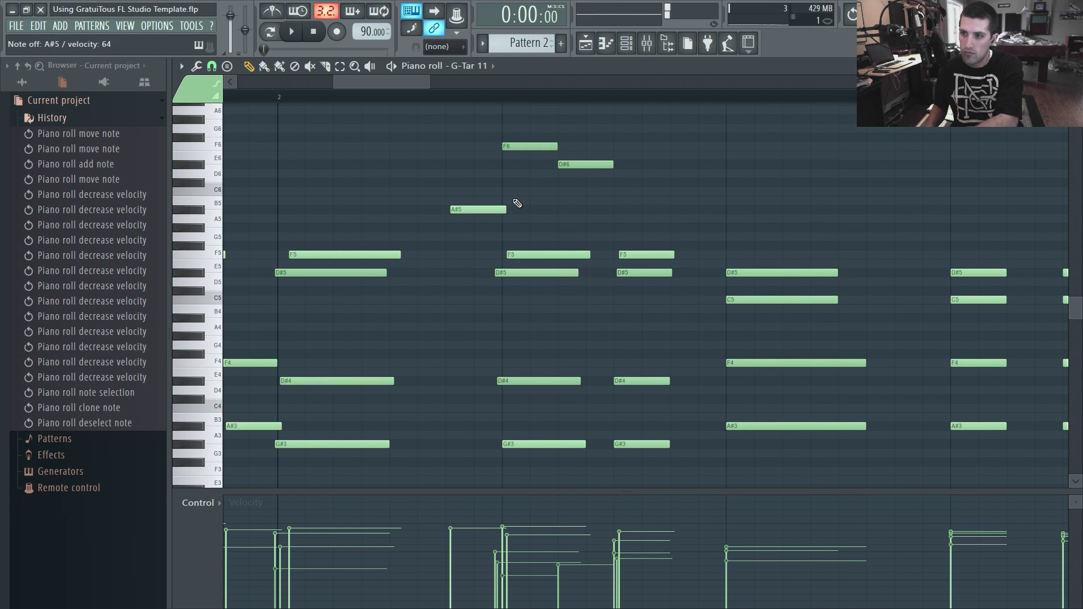
Rearrange the cloned run into D#6 at 2:04, A#5 at 2:05 and F6 at 2:06, and play it back.
left_click_drag(478, 213, 537, 212)
left_click_drag(576, 161, 576, 145)
key("space")
scroll(712, 179, "down", 2)
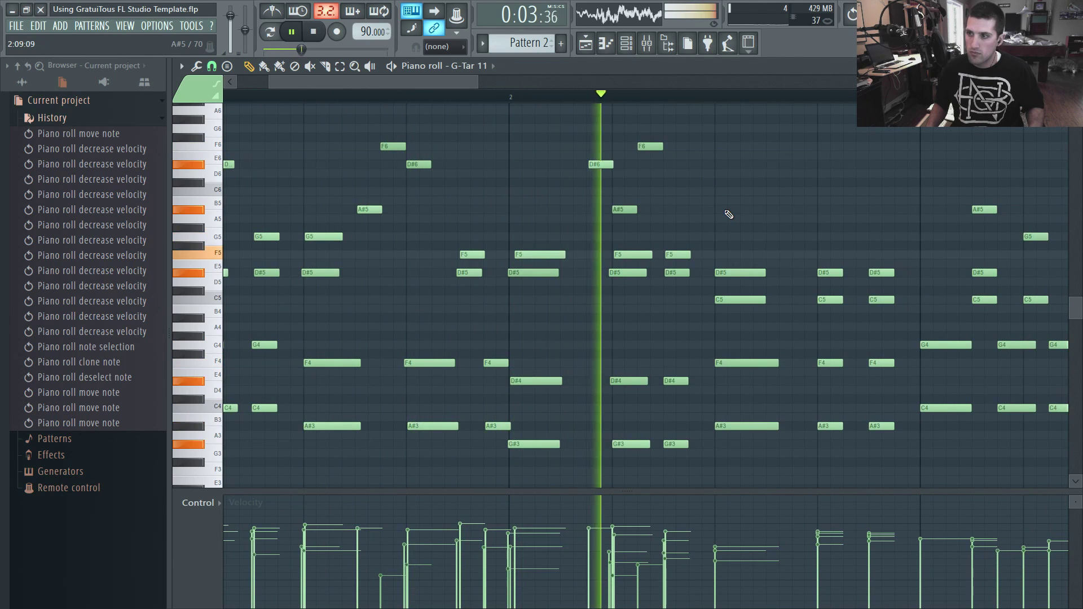
Select the D#6, A#5 and F6 run at 2:04 and move it to start at 2:11.
scroll(623, 167, "up", 1)
left_click_drag(557, 140, 627, 214)
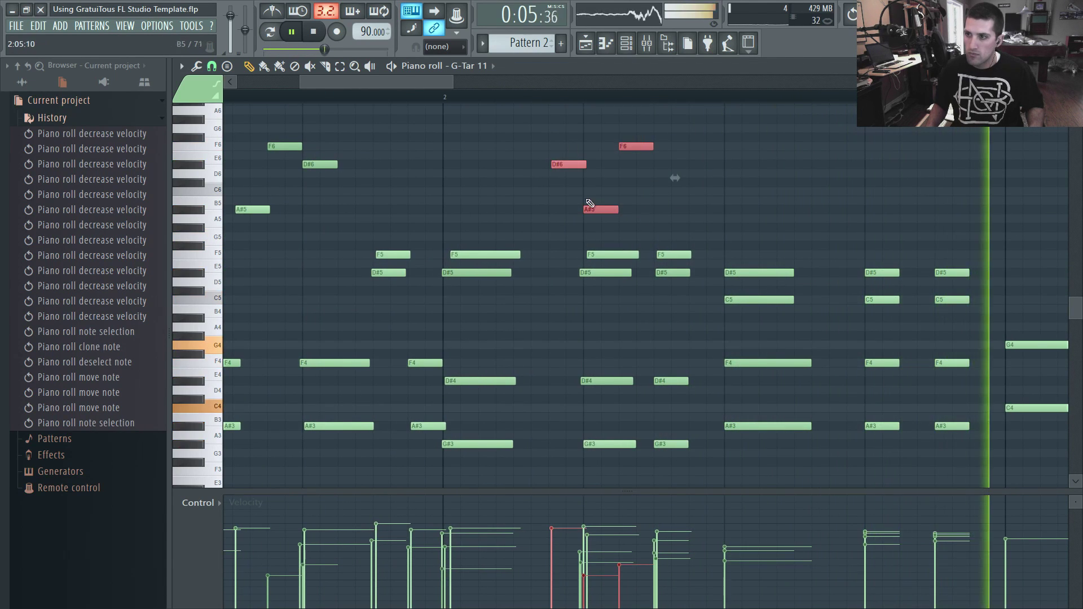
scroll(539, 165, "down", 1)
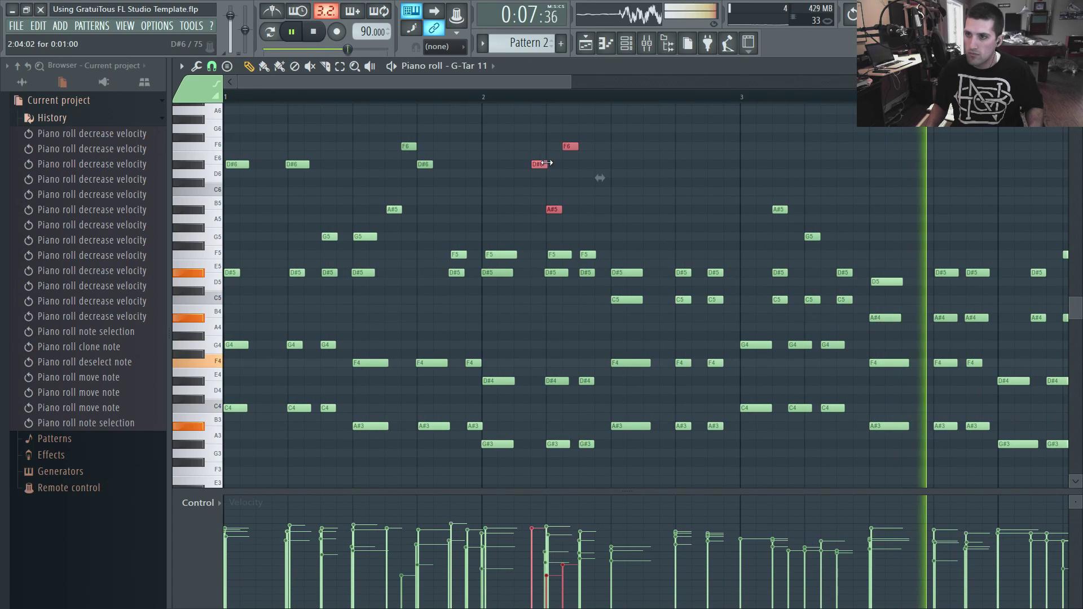
left_click_drag(542, 167, 652, 169)
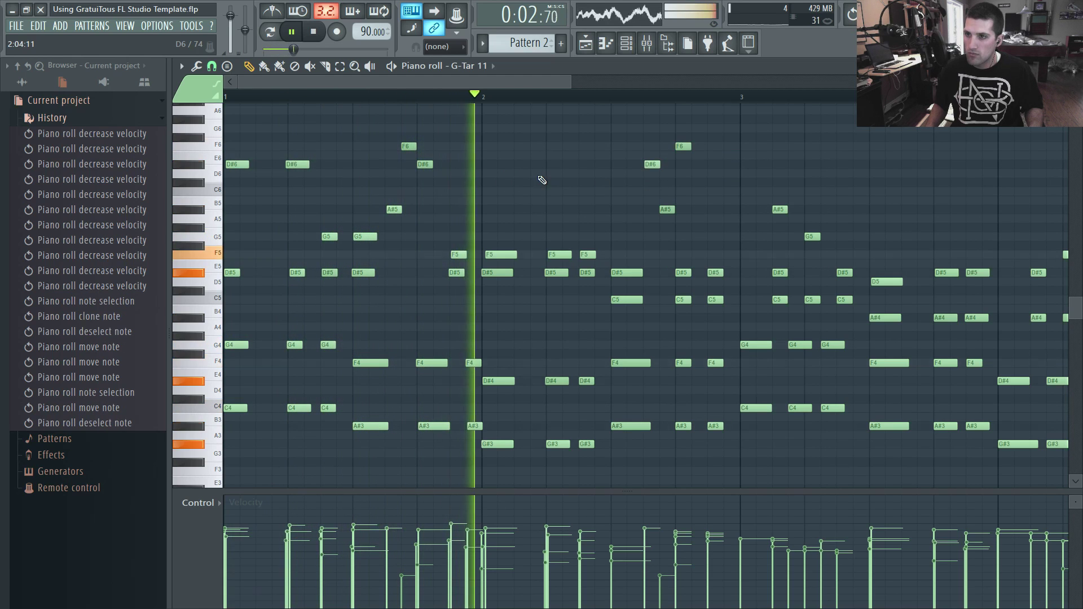
Lower the velocities of the A#5, F6 and D#6 run at 1:11 and of the D#6 note at 2:11.
left_click_drag(373, 125, 460, 214)
scroll(426, 164, "down", 3)
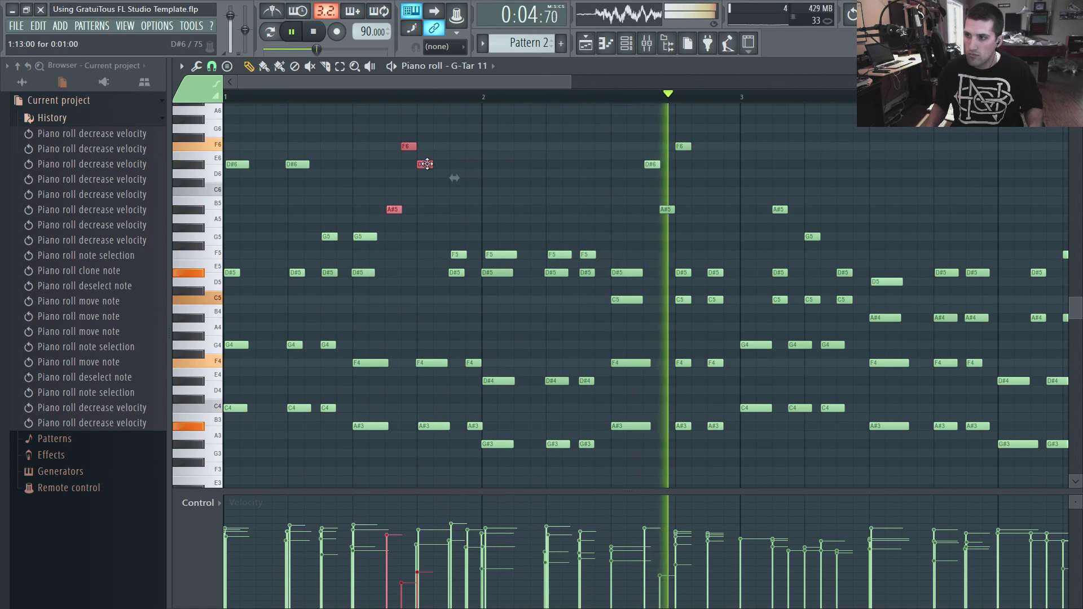
key("ctrl+d")
scroll(647, 164, "down", 3)
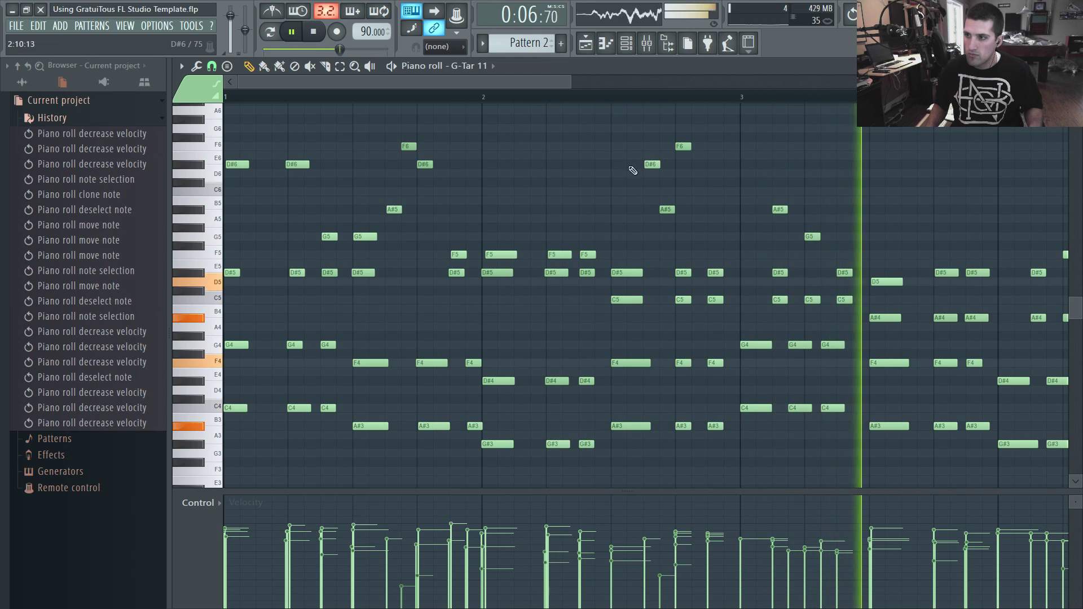
Clone the F6 note at 2:13 to 3:11 and shift the copy slightly early.
scroll(489, 170, "down", 4)
scroll(604, 176, "up", 4)
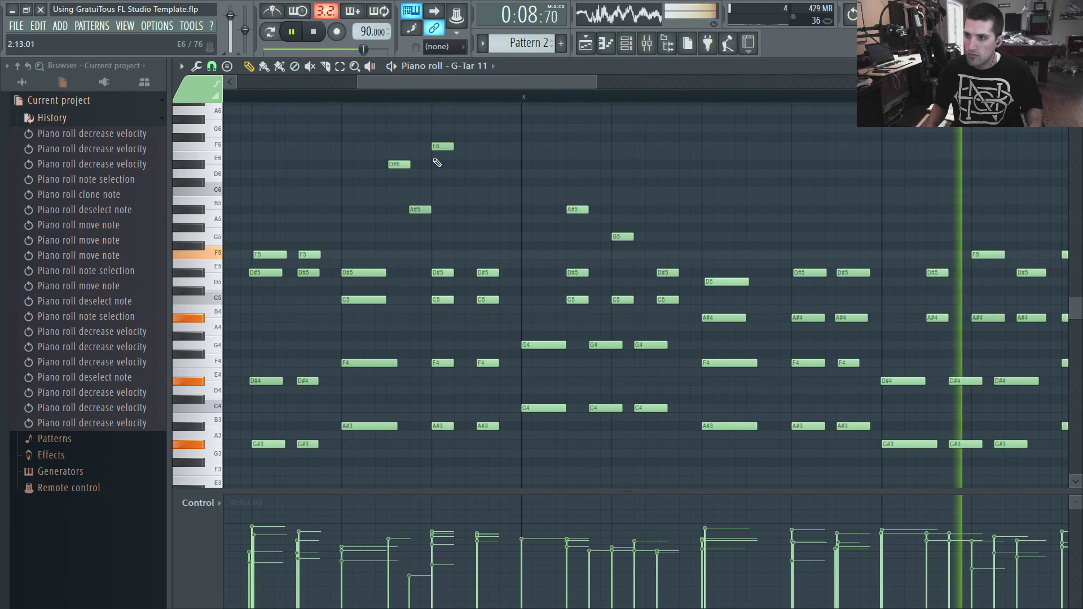
left_click(445, 148, "shift")
left_click_drag(728, 151, 760, 154)
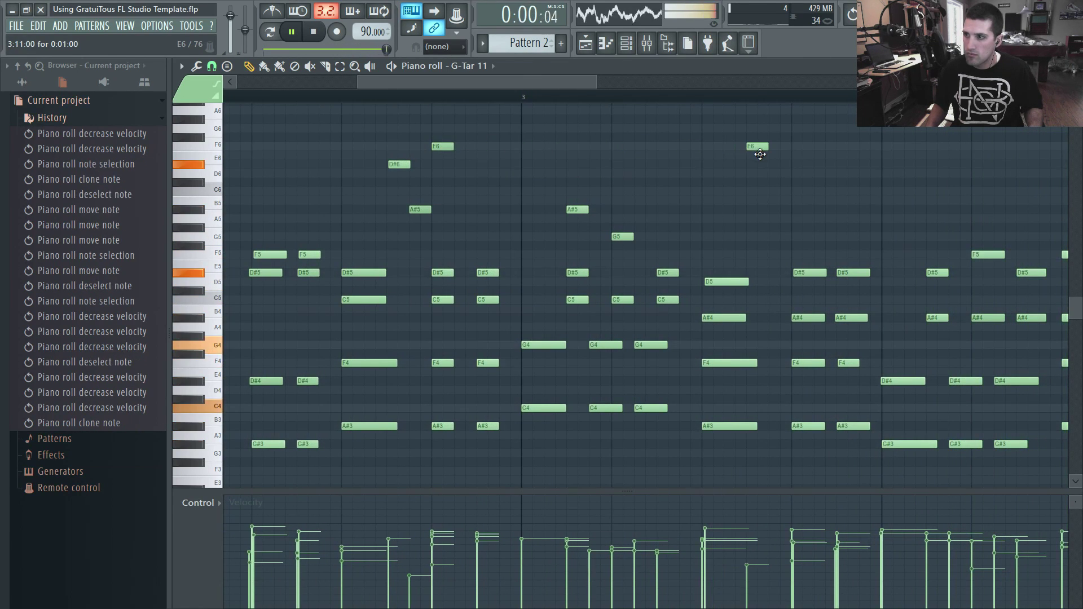
scroll(875, 218, "up", 2)
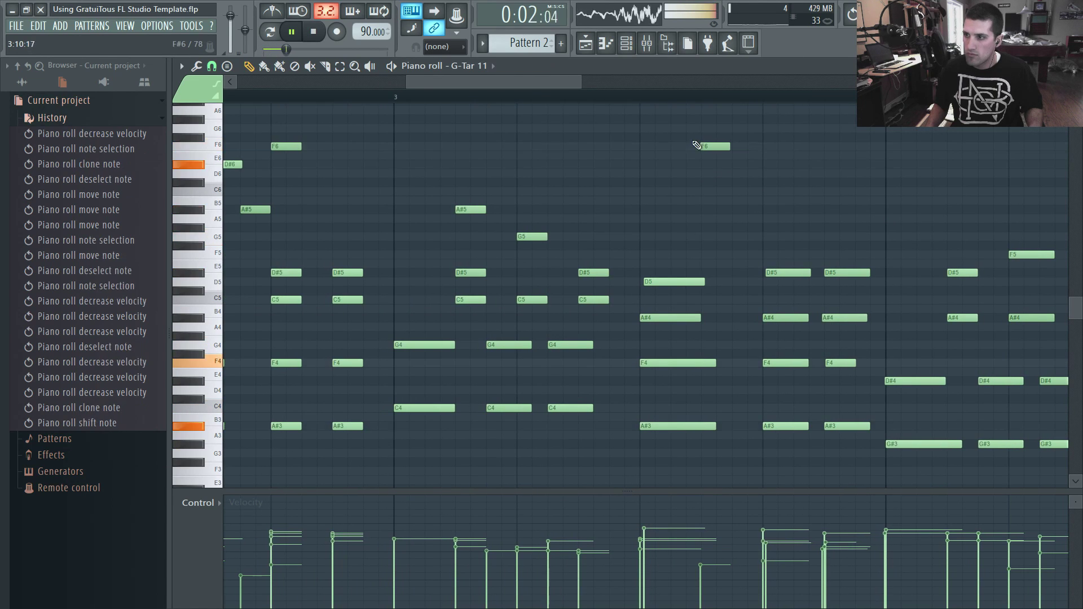
Clone the F6 note at 3:11 to C6 at 3:12, and place further copies on C6 at 4:07 and F6 at 4:08.
left_click_drag(713, 150, 745, 195)
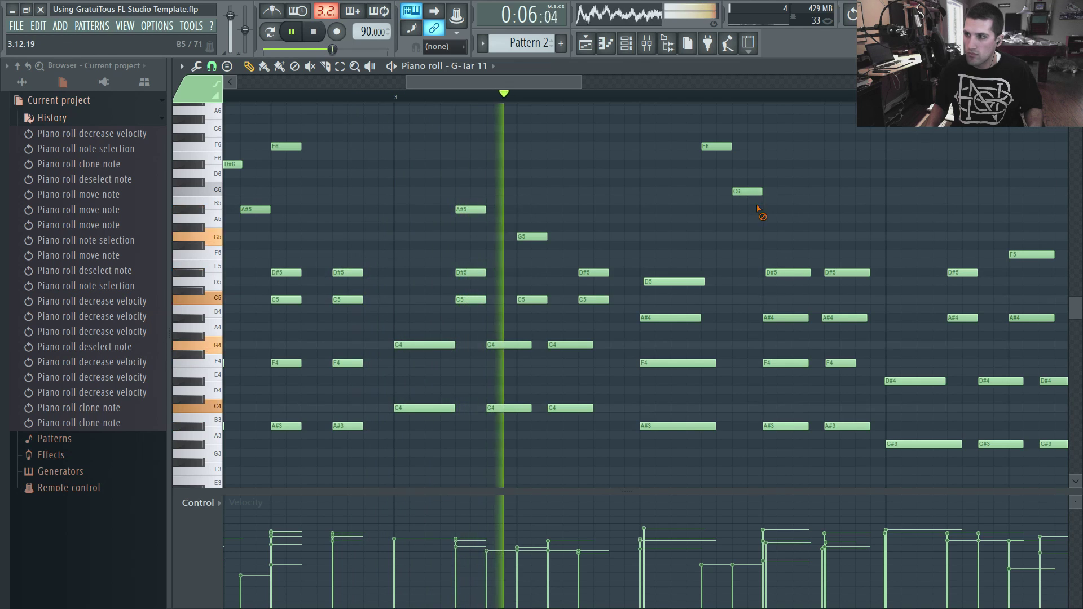
left_click_drag(749, 189, 1041, 200)
scroll(785, 196, "down", 2)
scroll(883, 196, "up", 1)
left_click_drag(883, 196, 944, 140)
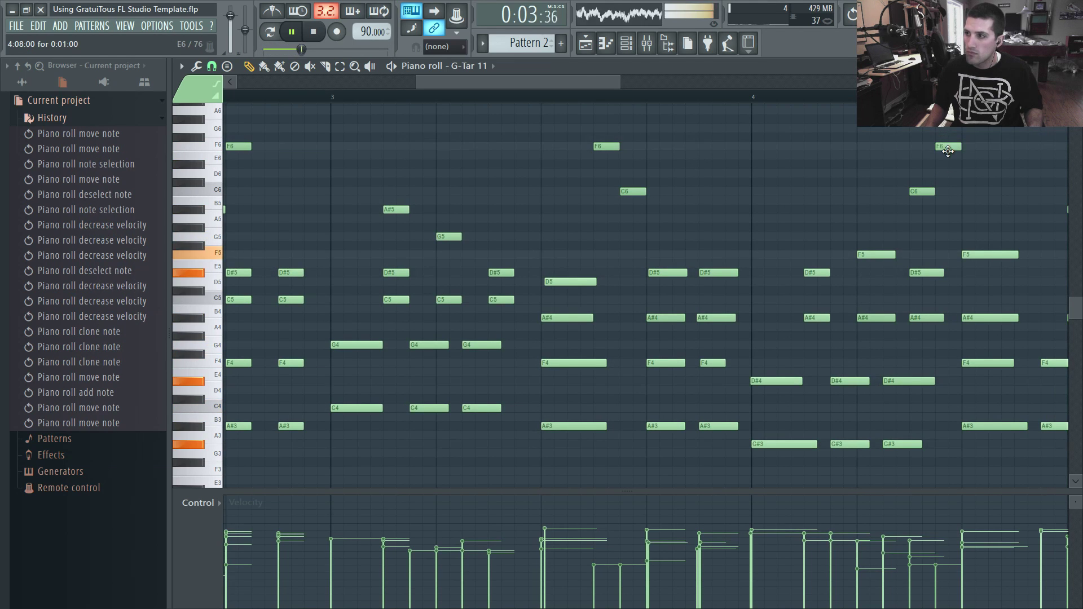
Clone a high note to D#6 at 4:09, stretch it to two steps and repeat it at 4:11, 4:13 and 4:15.
scroll(789, 189, "down", 2)
scroll(900, 173, "up", 3)
mouse_move(908, 192)
left_mouse_down()
mouse_move(931, 165)
mouse_move(1019, 166)
left_mouse_up()
scroll(731, 157, "down", 4)
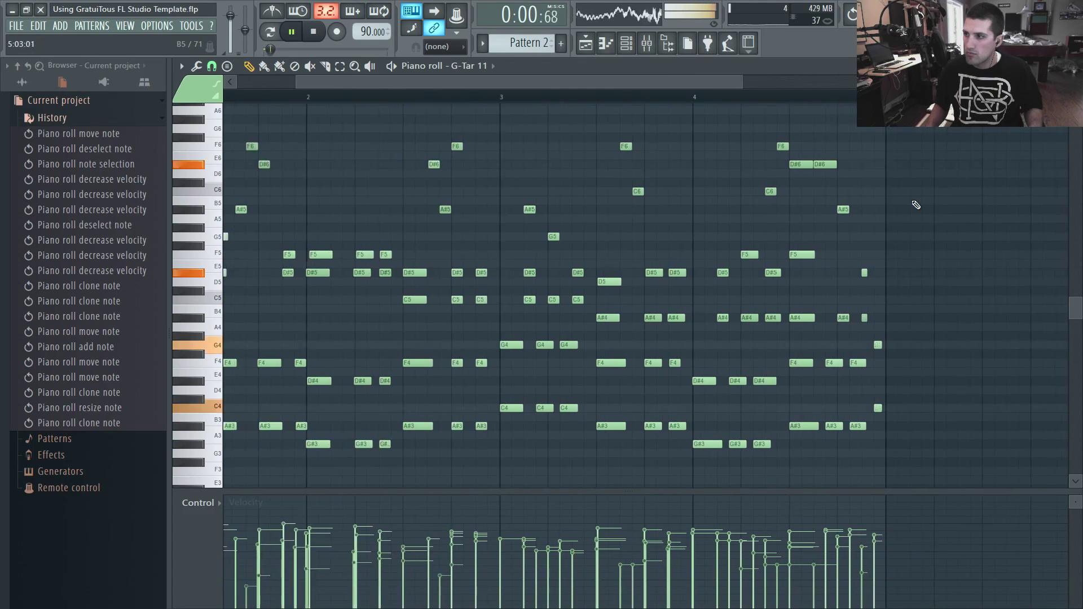
scroll(876, 197, "up", 4)
left_click_drag(742, 164, 865, 163, "shift")
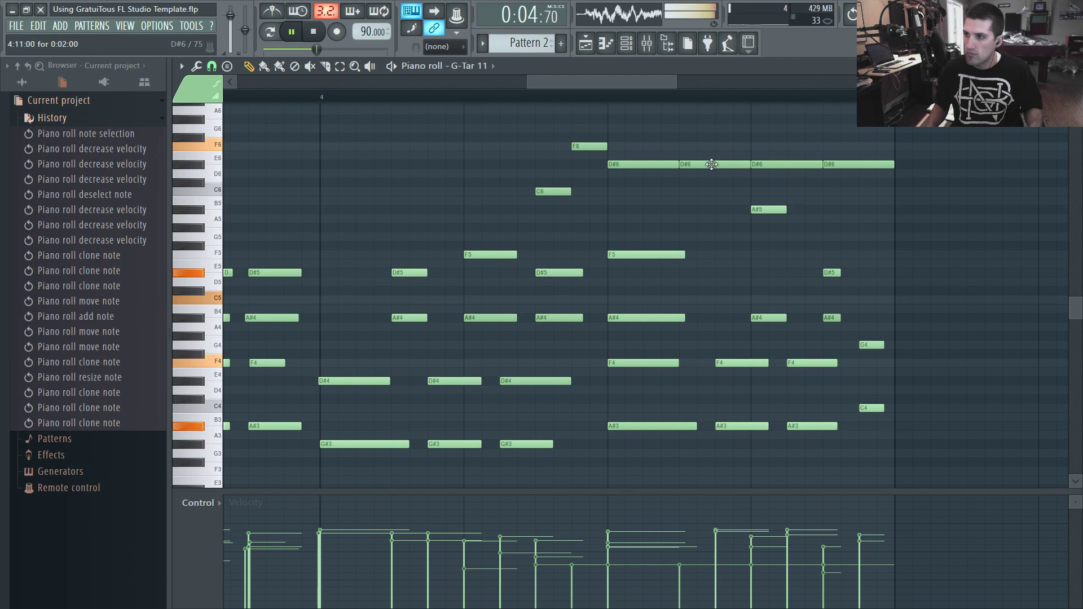
Split the D#6 at 4:11 into one-step notes at 4:11 and 4:12, and lower the velocity of the first.
left_click(733, 165)
mouse_move(751, 164)
left_mouse_down()
mouse_move(698, 164)
mouse_move(739, 171)
left_mouse_up()
left_click(696, 186, "ctrl")
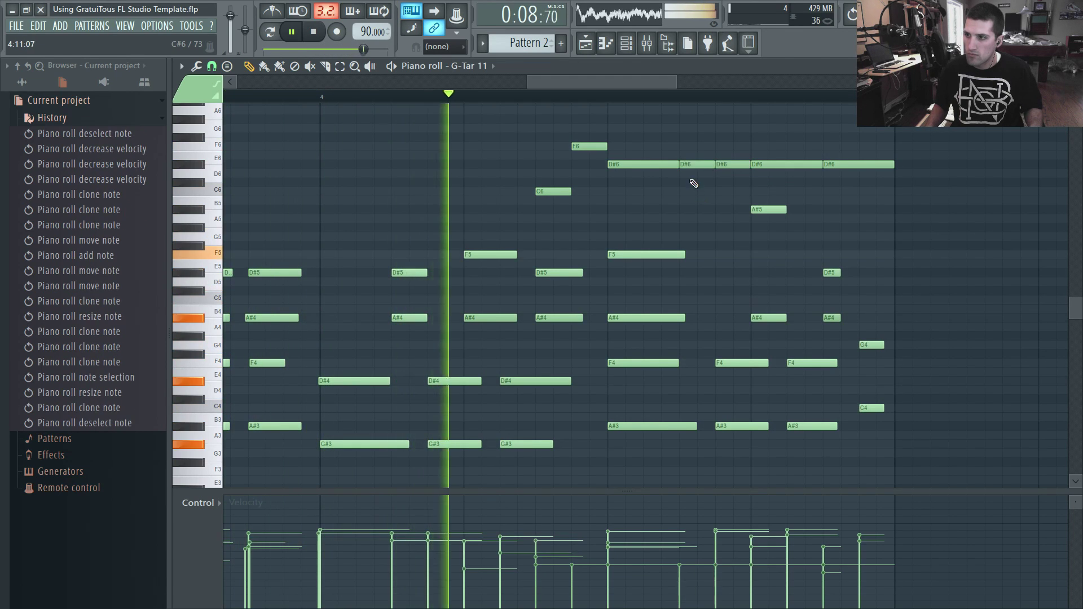
scroll(687, 166, "down", 3)
scroll(688, 164, "down", 2)
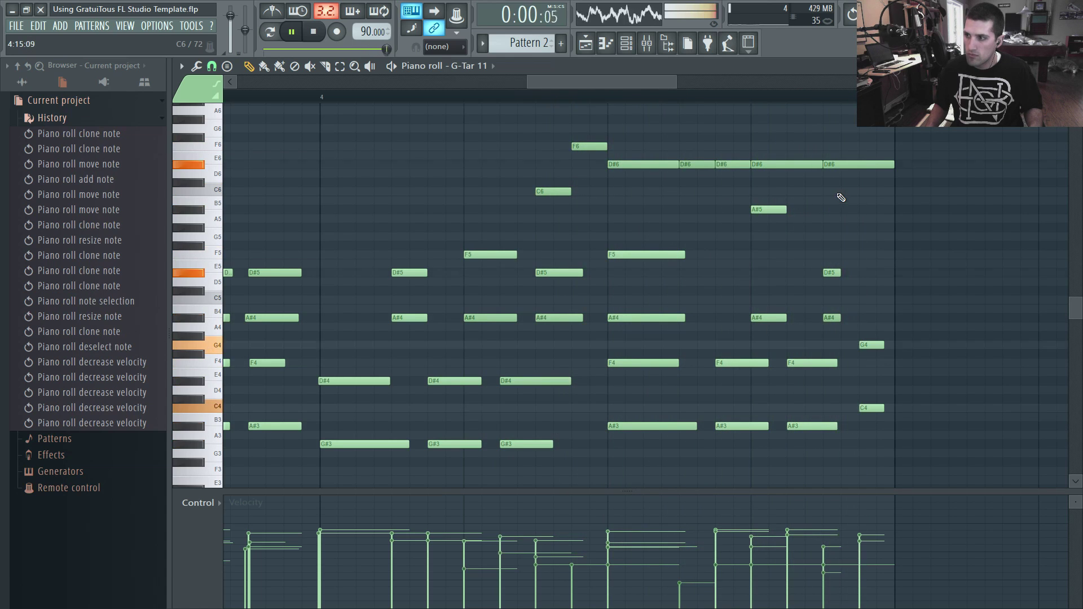
Add four one-step D#6 notes from 2:01 to 2:04 and raise the velocities of the first two.
scroll(824, 197, "down", 3)
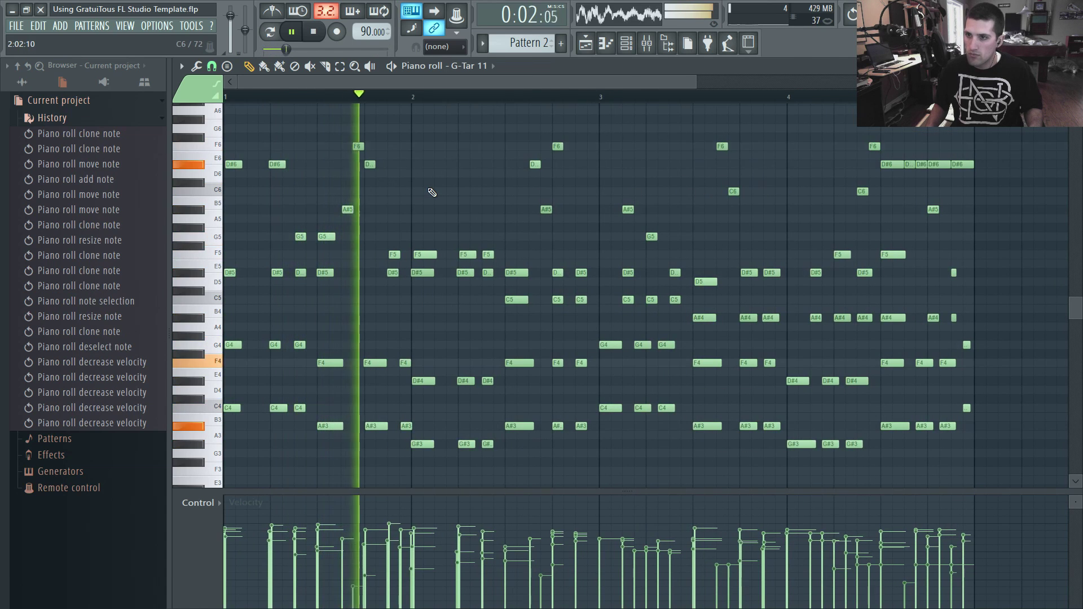
scroll(432, 192, "up", 1)
scroll(474, 186, "up", 3)
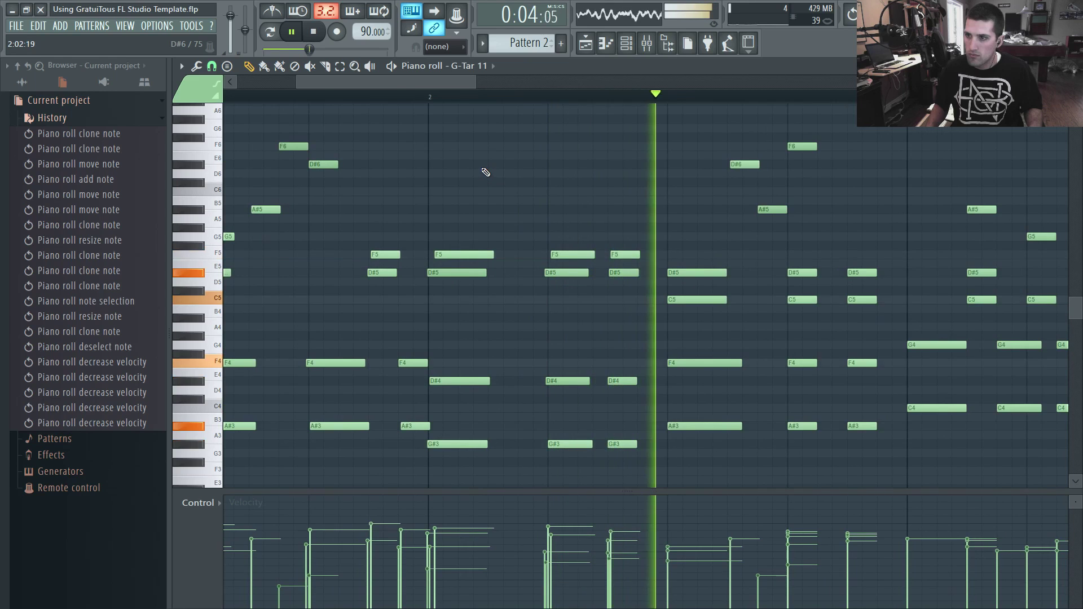
left_click(531, 167)
left_click(505, 167)
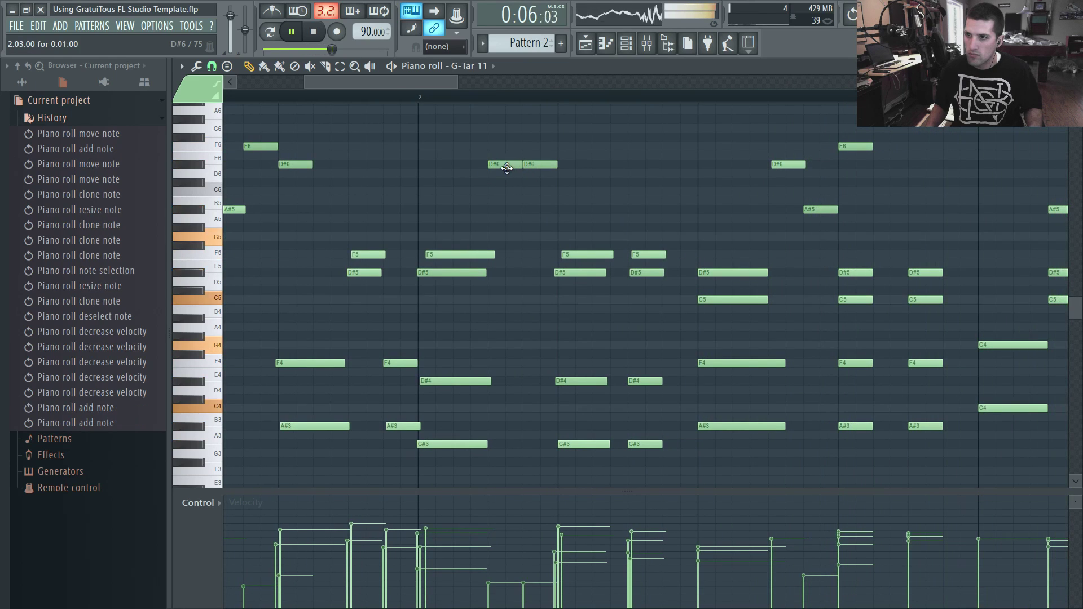
left_click(429, 166)
left_click(468, 165)
scroll(438, 165, "up", 6)
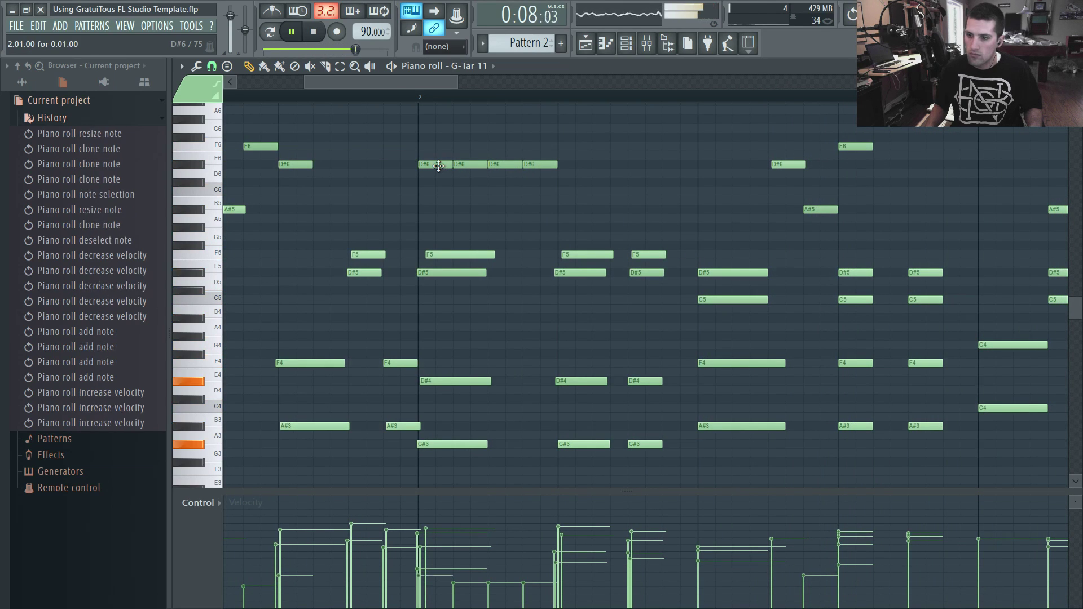
scroll(468, 165, "up", 8)
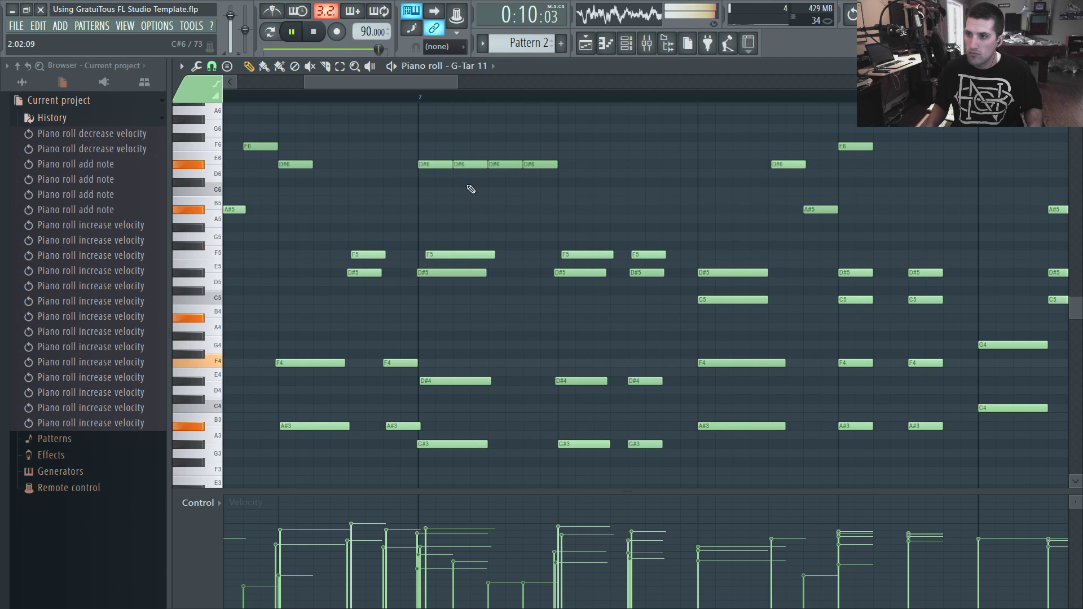
Shorten the D#6 notes at 2:02, 2:03 and 2:04 to 18 ticks and shift them slightly off the grid.
scroll(468, 181, "up", 2, "ctrl")
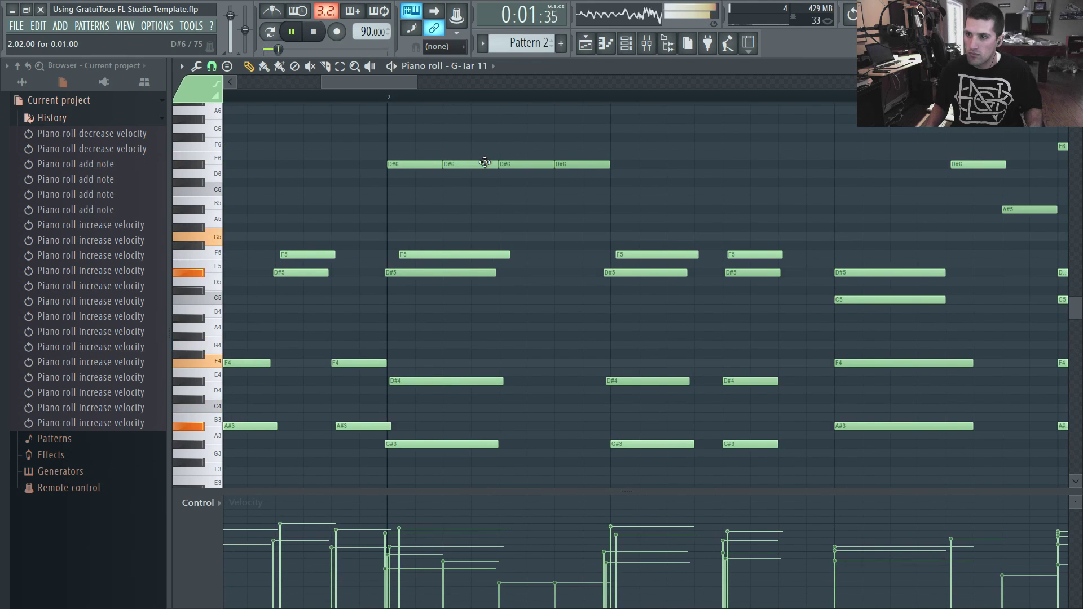
left_click_drag(492, 164, 593, 166, "ctrl")
left_click(487, 193)
left_click_drag(464, 166, 580, 165)
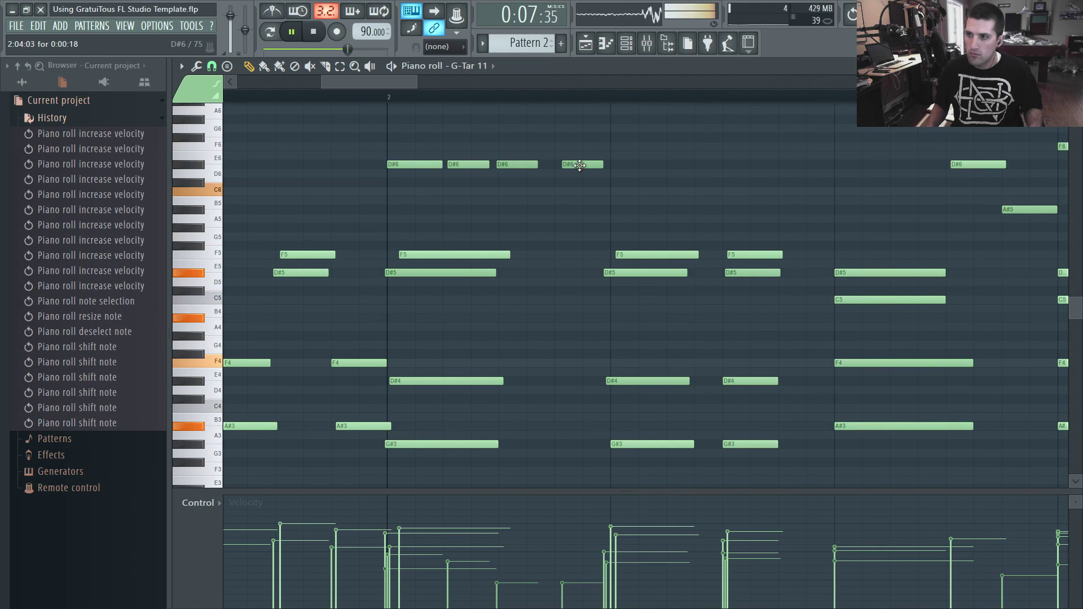
Raise the velocity of the D#6 note at 2:03 and slightly lower the one at 2:02.
scroll(520, 164, "up", 5)
scroll(468, 164, "down", 1)
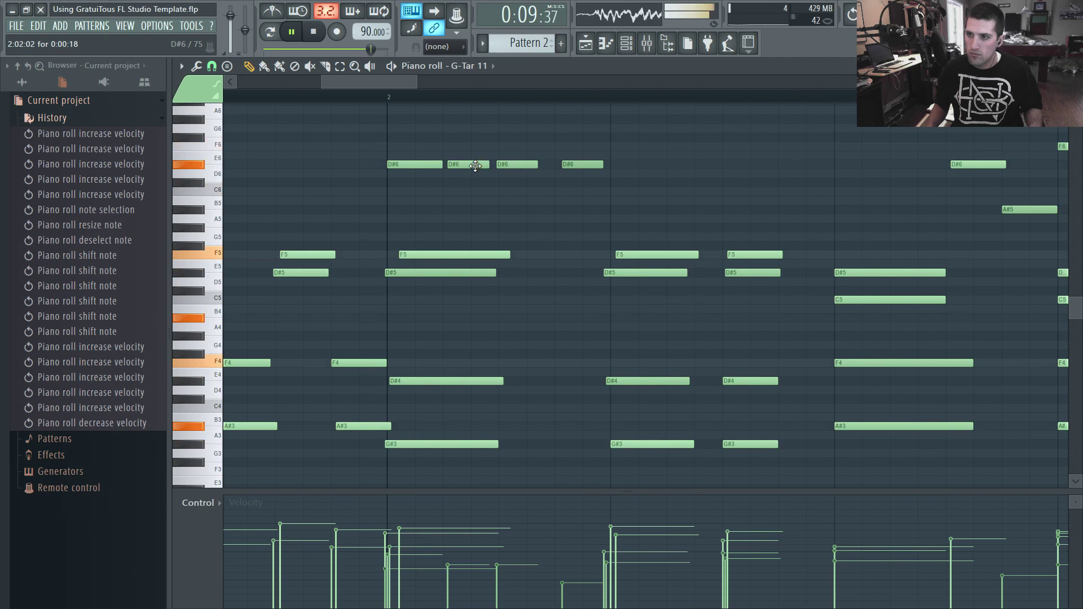
scroll(425, 166, "down", 3)
Delete the D#6 note at 2:01 from the start of the run.
left_click_drag(408, 151, 561, 186)
left_click(471, 186, "ctrl")
right_click(427, 164)
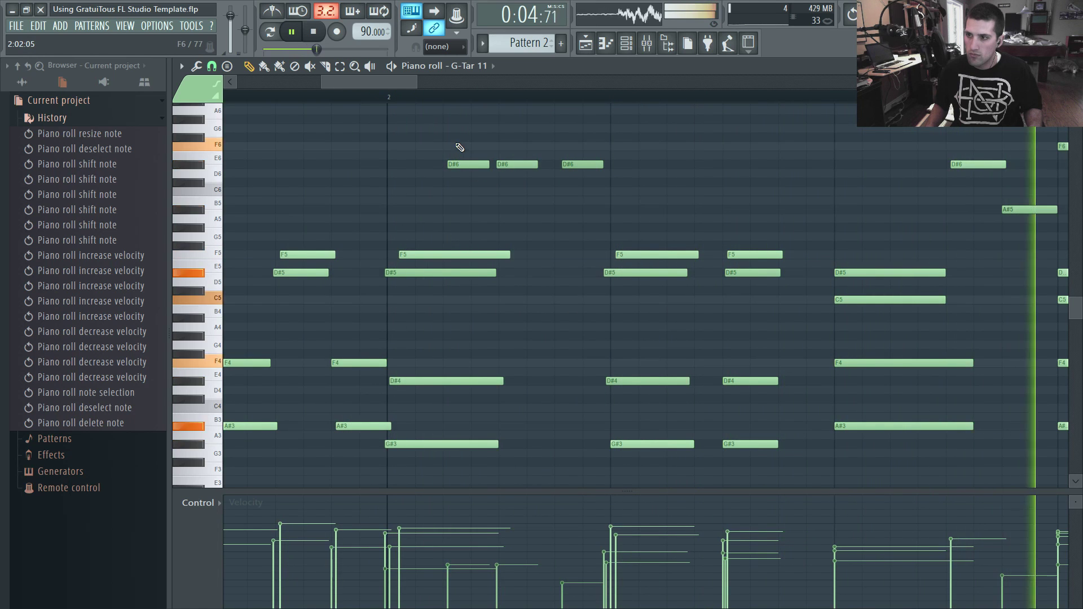
left_click_drag(424, 153, 566, 192)
scroll(563, 208, "down", 5)
scroll(563, 208, "down", 2)
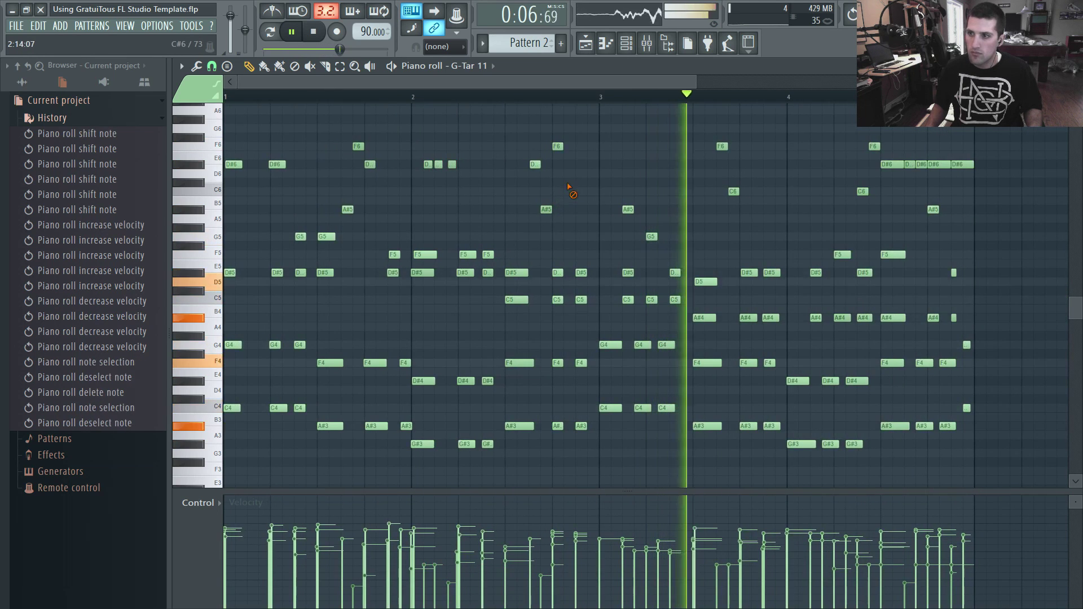
right_click(593, 179)
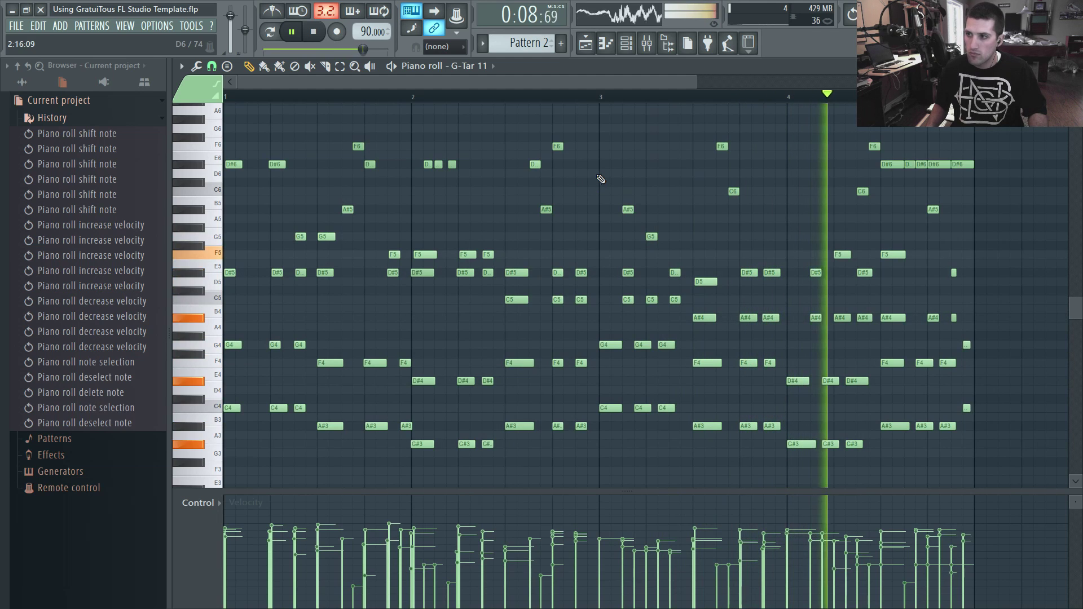
Move the F6 and C6 pair one step later to 3:12 and 3:13 and lower the F6 note's velocity.
scroll(597, 177, "up", 5)
left_click_drag(623, 141, 758, 196)
right_click(728, 215)
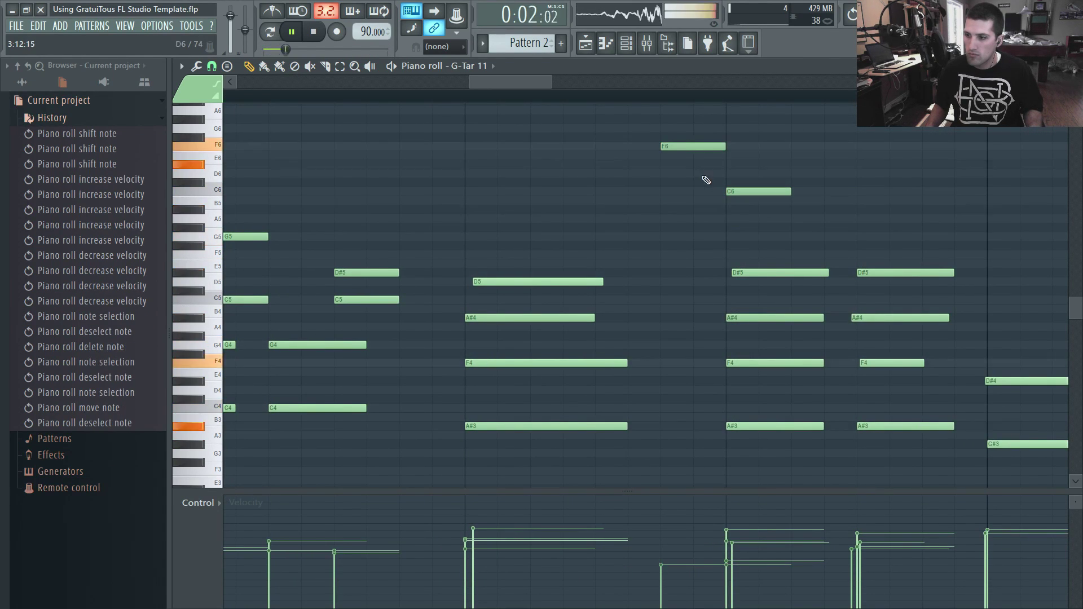
scroll(691, 148, "down", 5)
scroll(653, 206, "down", 4)
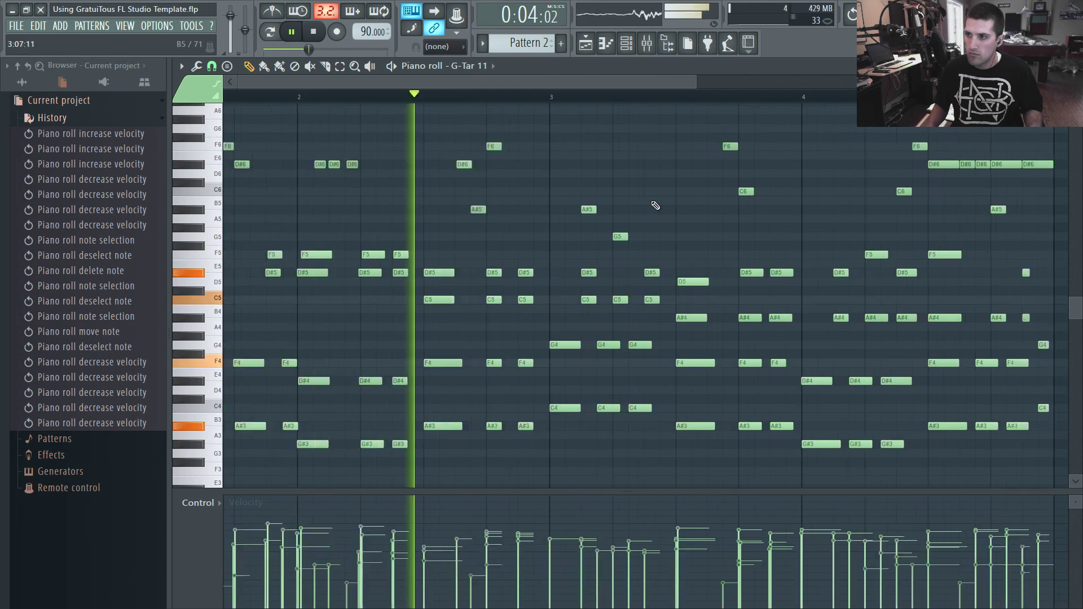
Move the three short D#6 notes in bar 2 to start at 2:07, and raise the velocity of the F6 at 3:12.
scroll(447, 198, "up", 2)
left_click_drag(394, 154, 583, 167)
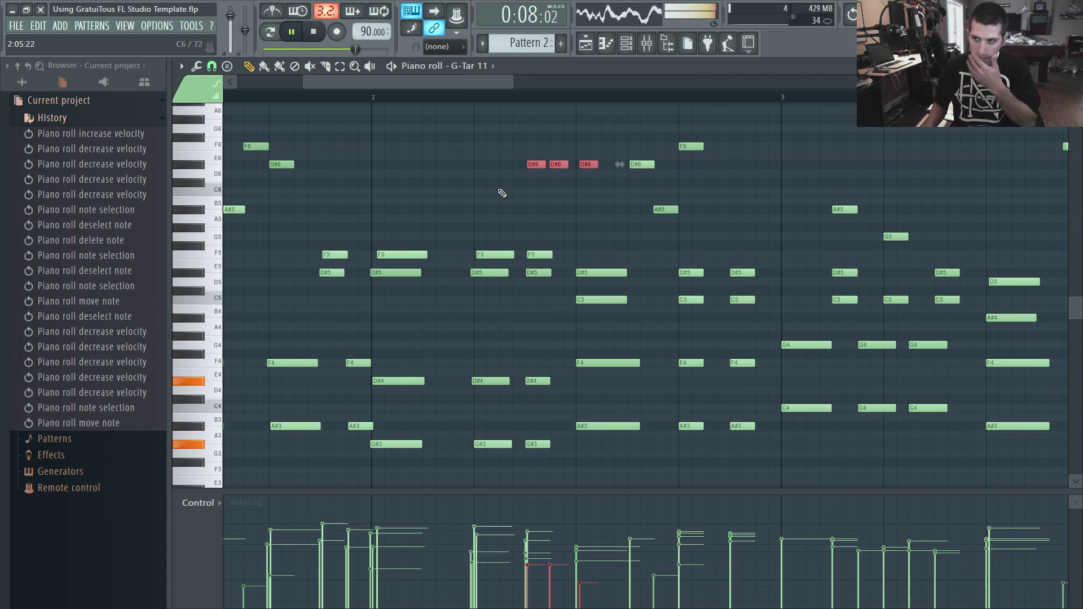
scroll(455, 189, "down", 3)
scroll(683, 193, "up", 4)
left_click_drag(691, 152, 725, 179)
left_click(710, 147)
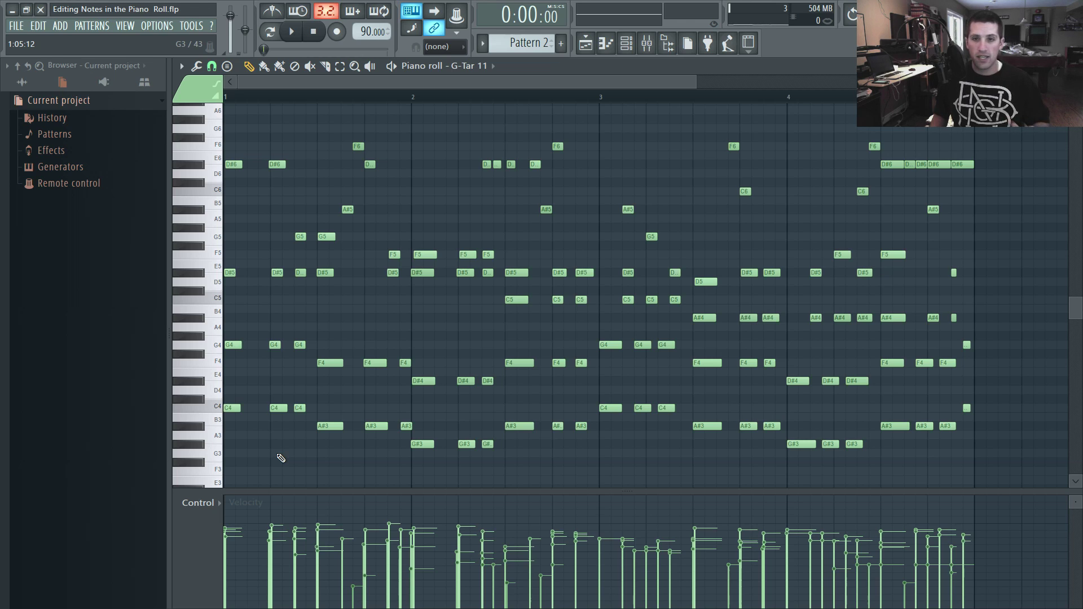
Cut all notes from G4 downward out of the G-Tar 11 melody and clone the G-Tar 11 channel.
left_click_drag(996, 483, 239, 335)
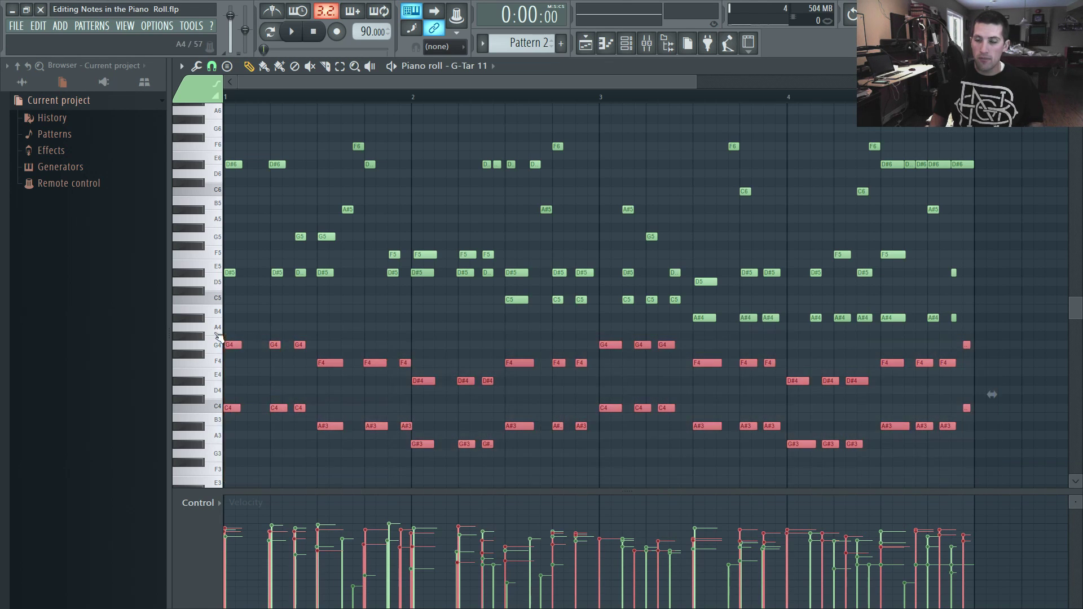
key("Delete")
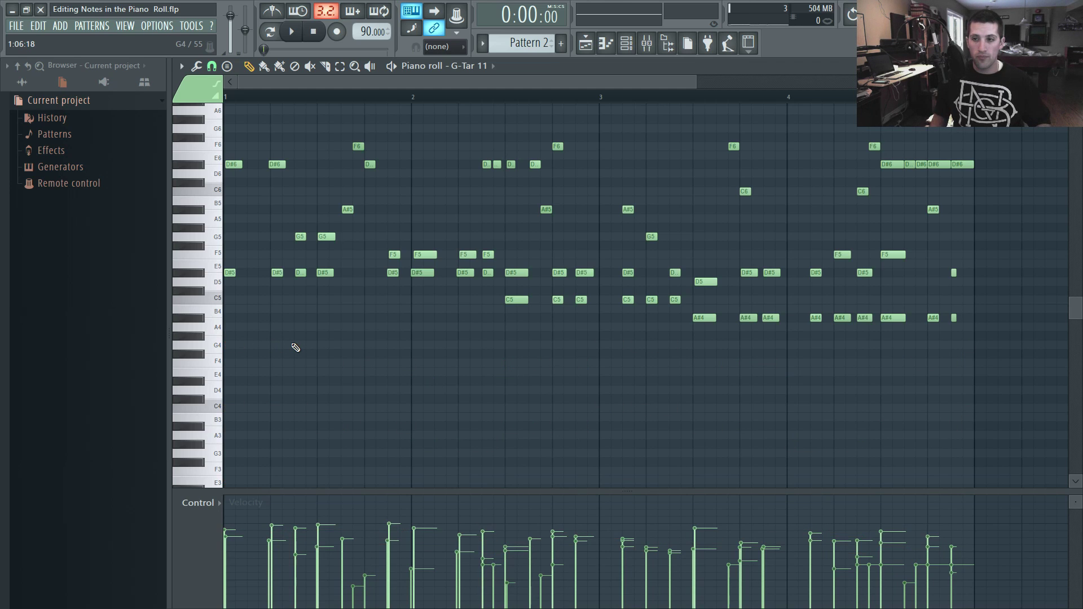
key("F7")
right_click(272, 102)
left_click(327, 216)
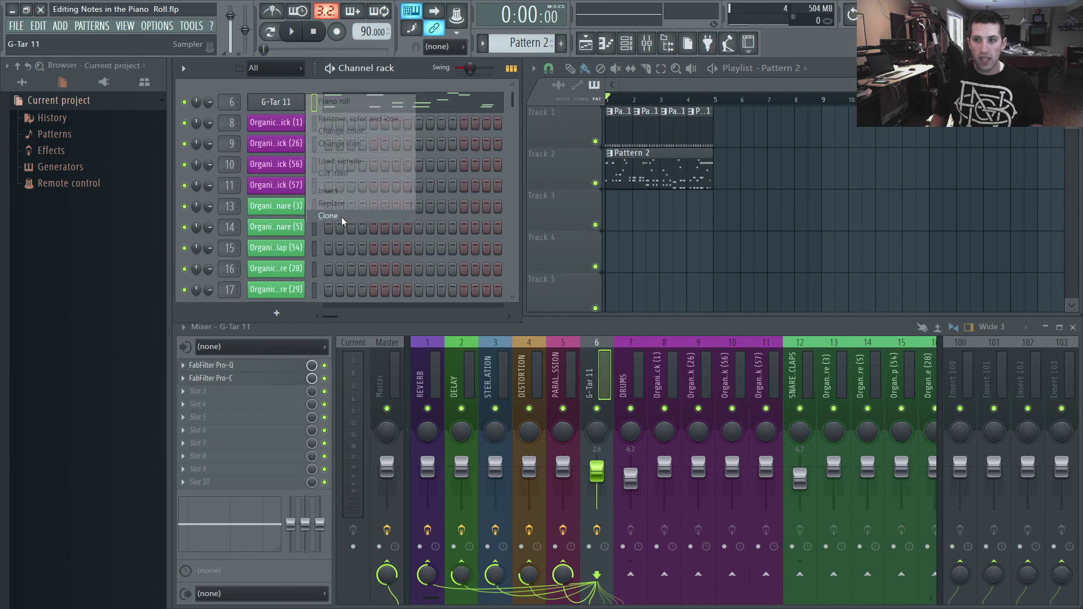
Paste the cut low notes into the piano roll of the G-Tar 11 #2 channel and return to the channel rack.
right_click(300, 120)
left_click(316, 123)
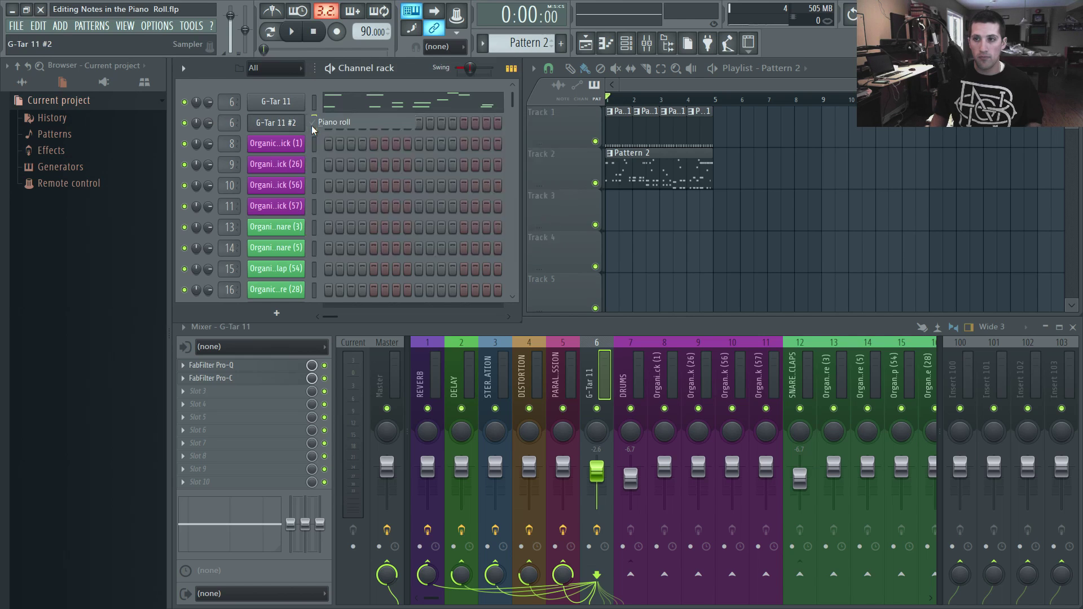
key("F7")
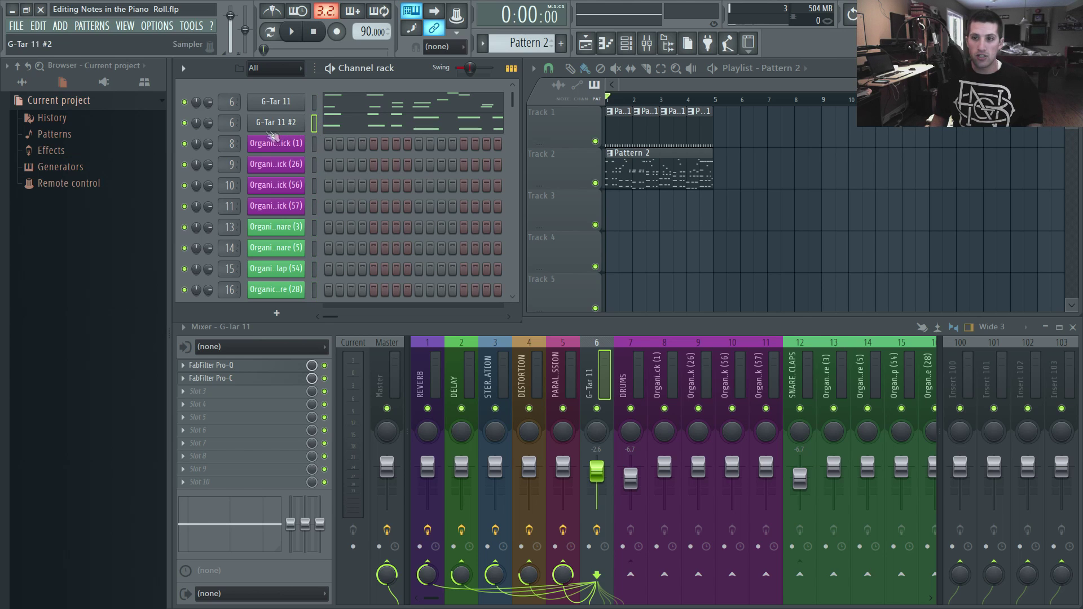
left_click_drag(230, 126, 231, 125)
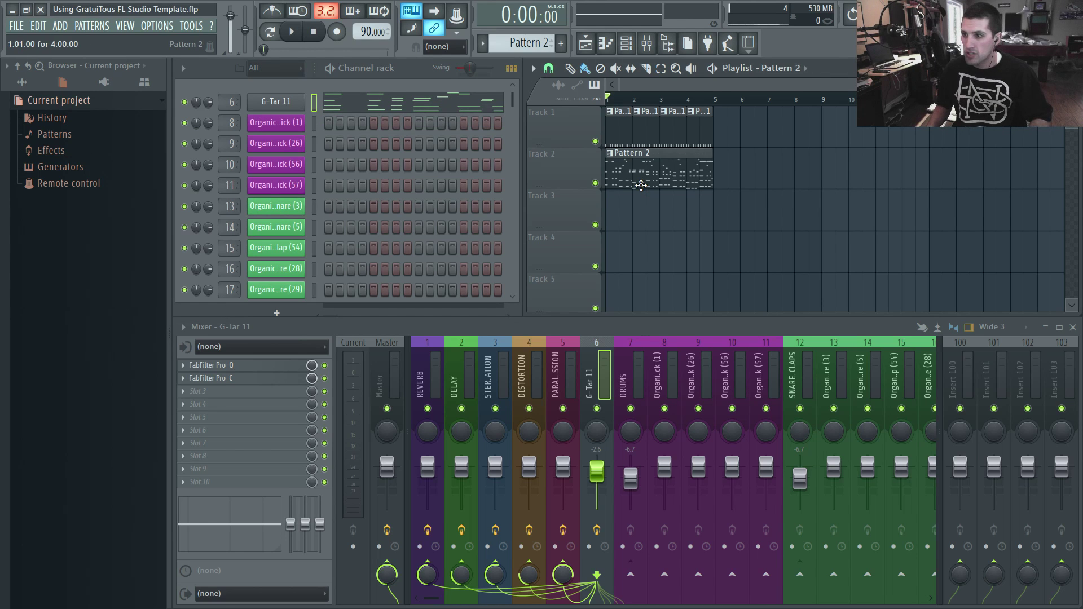
Open the Pattern 2 clip's G-Tar 11 piano roll from the playlist and inspect the notes around bar 2.
double_click(641, 185)
scroll(413, 209, "down", 3)
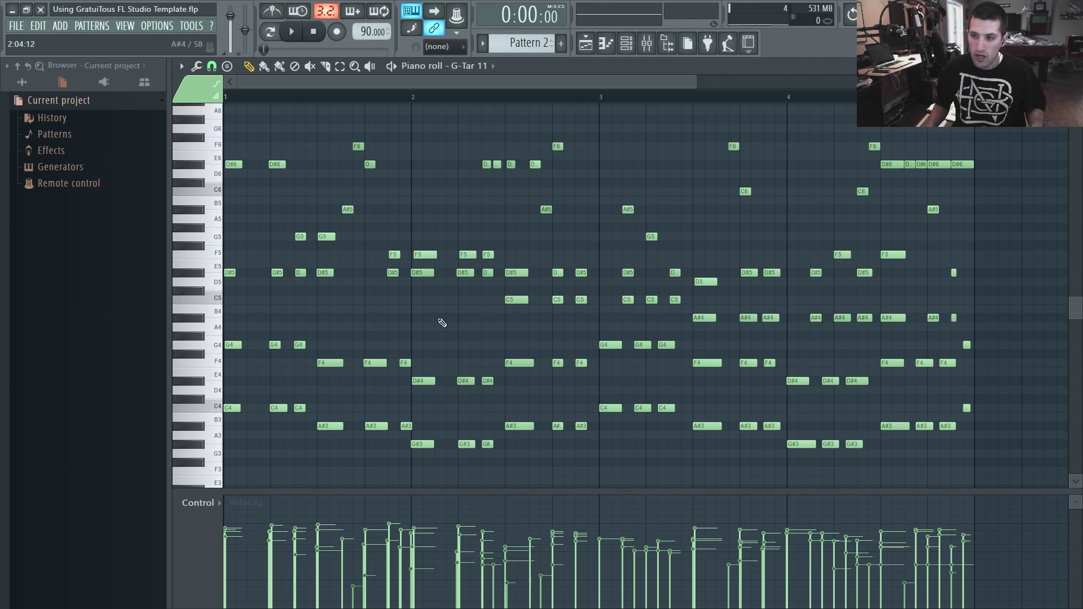
scroll(455, 319, "up", 5)
scroll(468, 302, "down", 6)
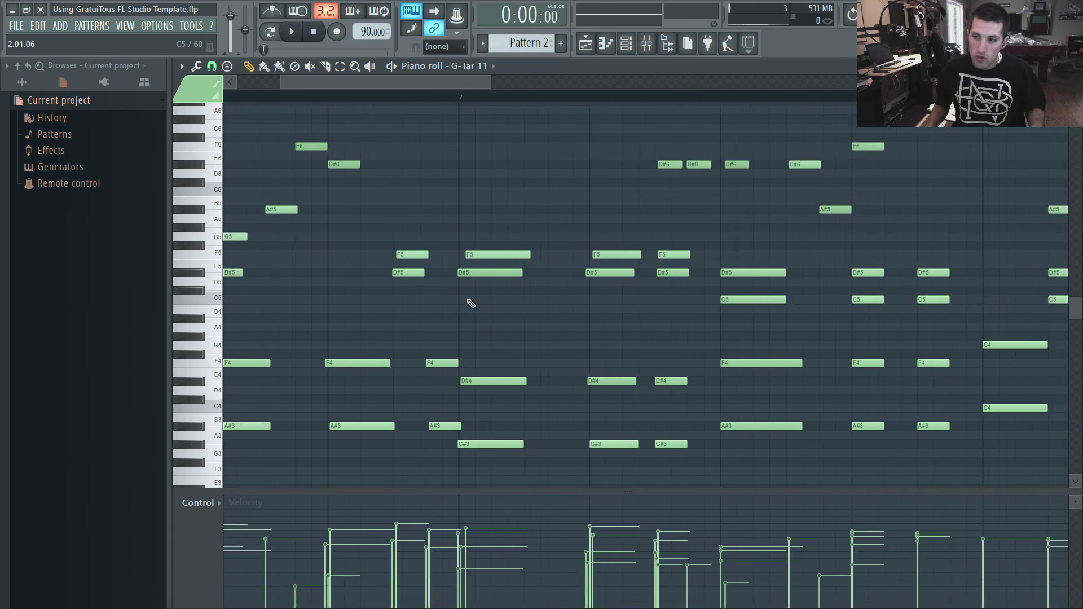
scroll(484, 307, "up", 4)
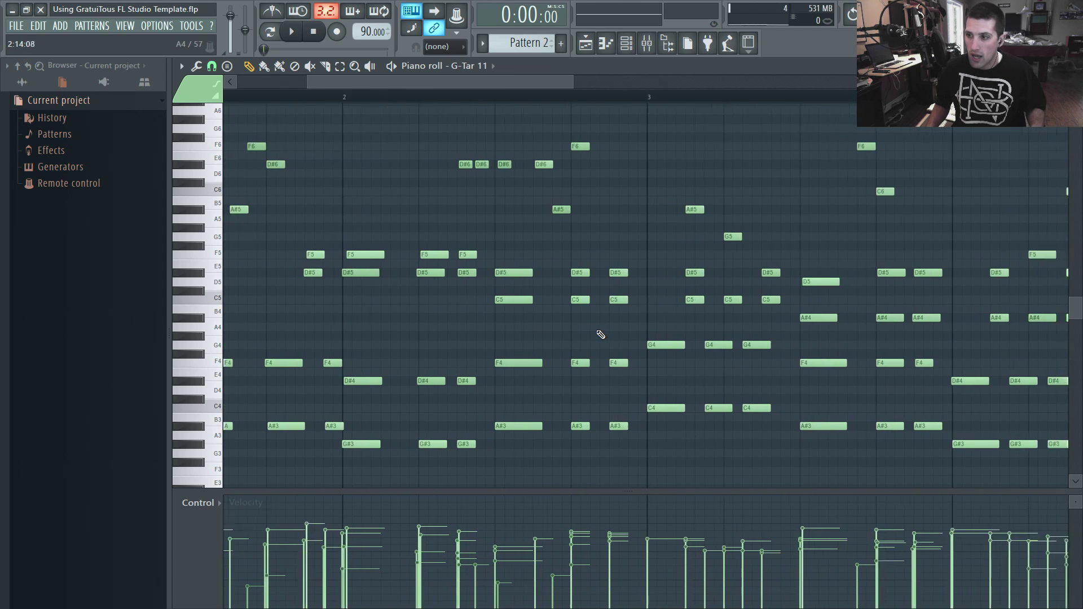
Lengthen the D#5 notes at 2:13 and 2:15 slightly beyond the other notes of their chords.
left_click_drag(575, 251, 586, 398)
left_click(586, 398)
scroll(580, 375, "up", 3)
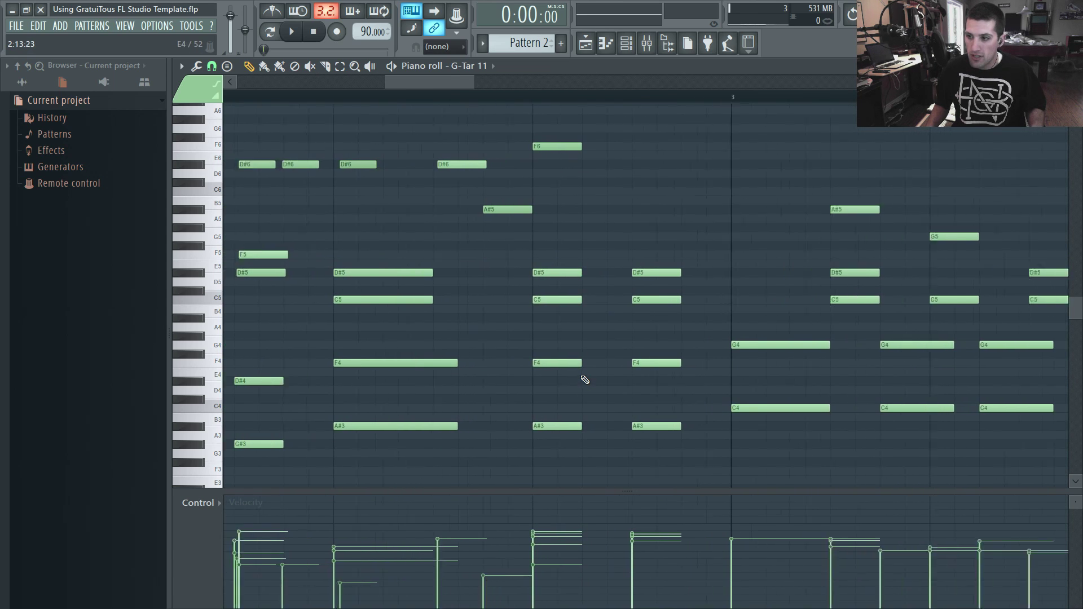
left_click_drag(581, 272, 597, 271)
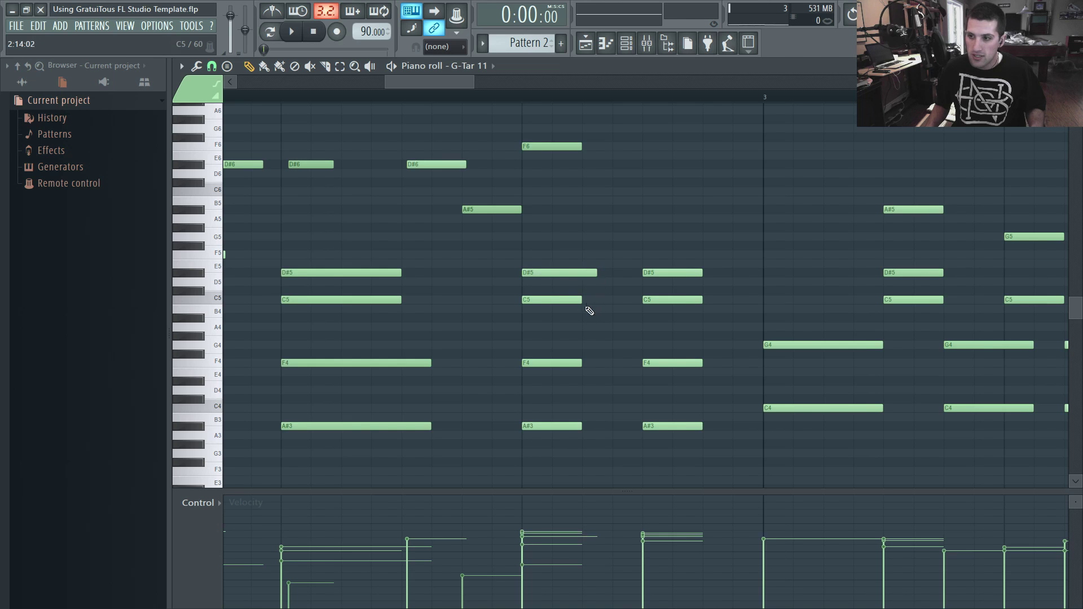
scroll(585, 357, "down", 3)
scroll(585, 357, "down", 3)
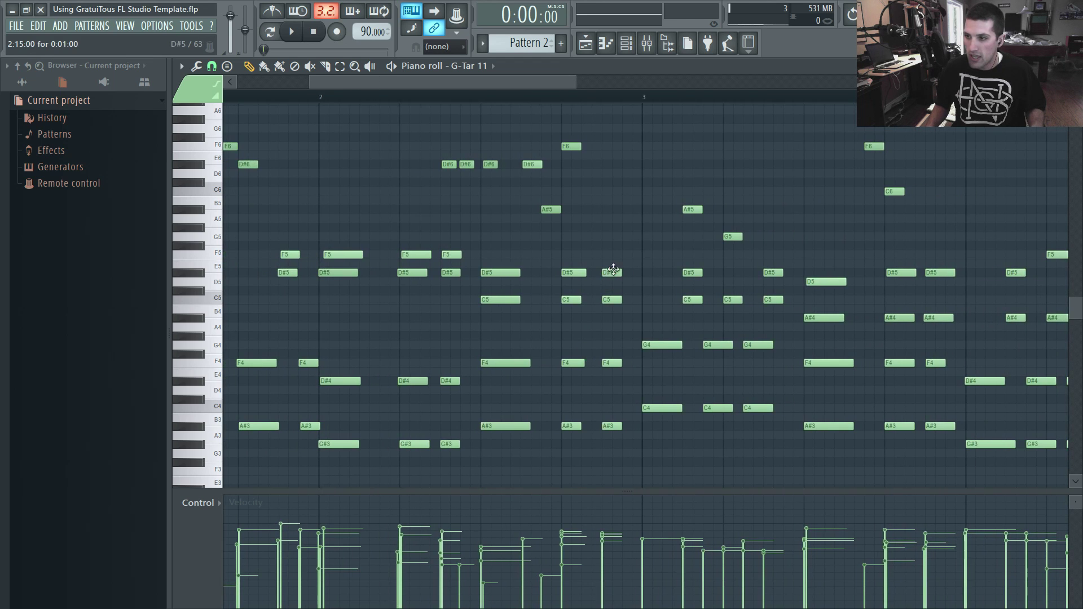
scroll(615, 249, "up", 5)
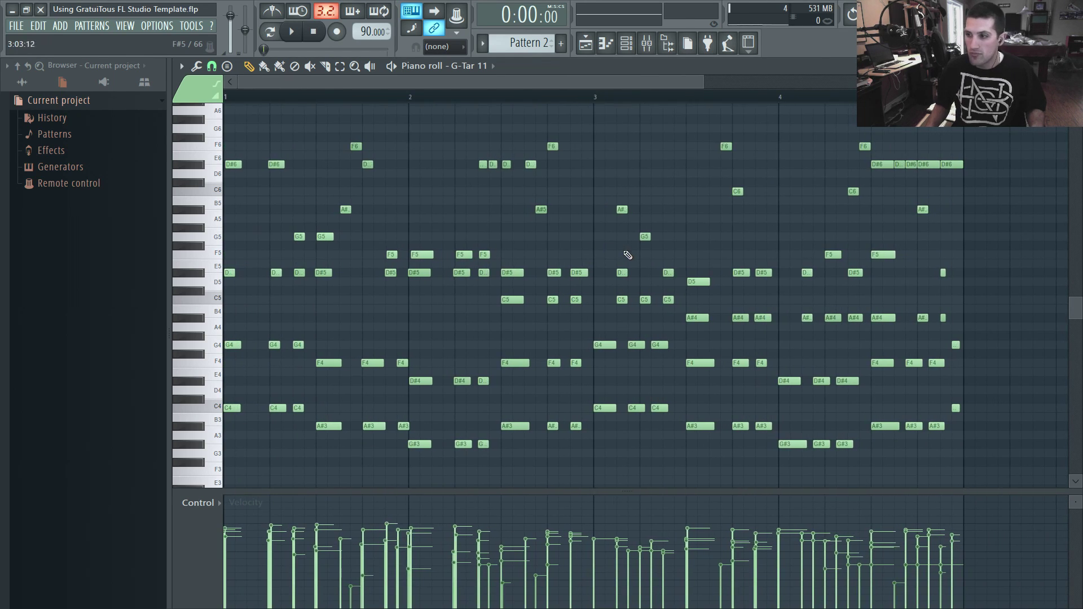
scroll(740, 286, "down", 4)
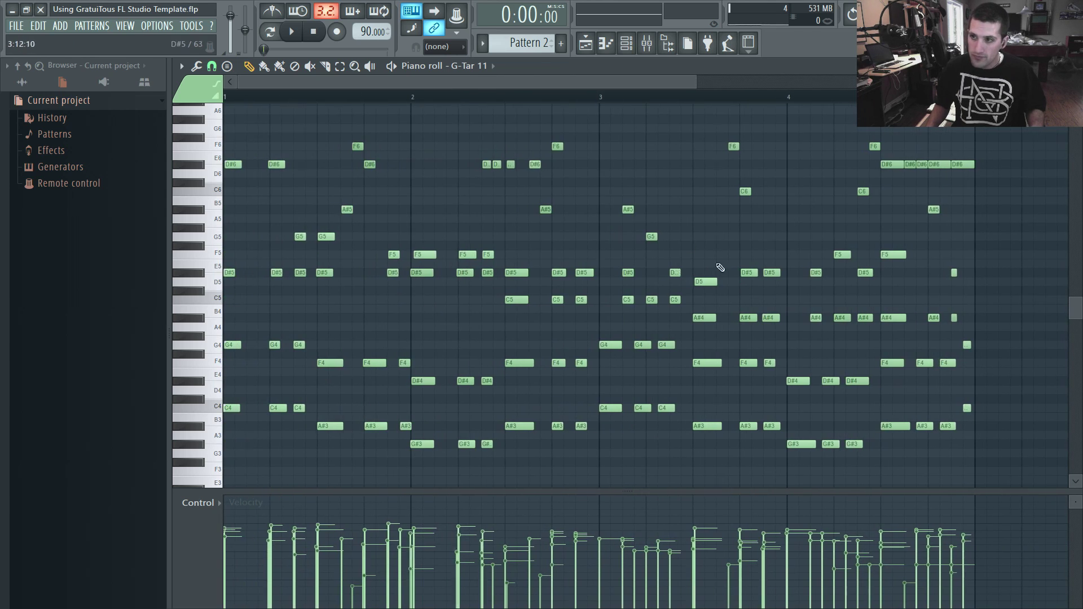
Open FabFilter Pro-Q on the G-Tar 11 mixer track and select its High Cut band 6.
key("F7")
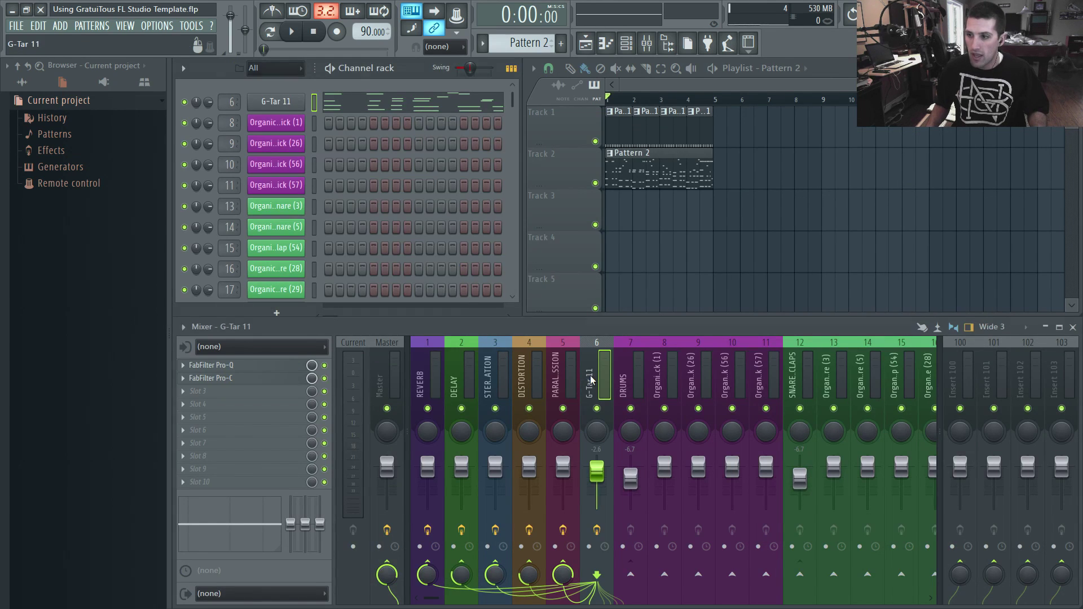
left_click(257, 367)
left_click(709, 351)
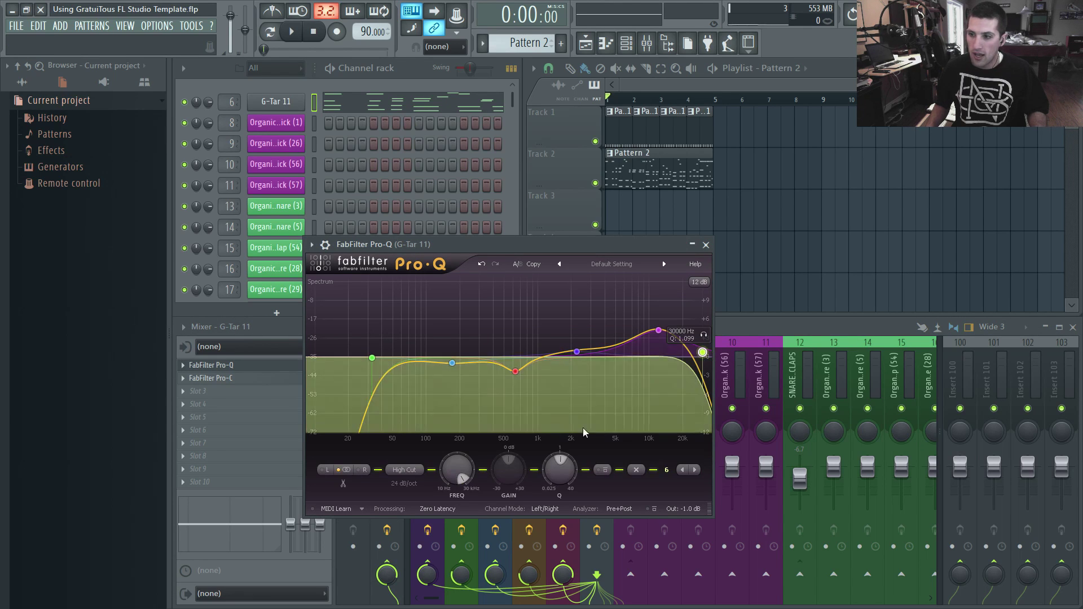
Play the song while sweeping the High Cut frequency down to 420.45 Hz and back up to 19823 Hz.
left_click_drag(451, 471, 489, 543)
key("space")
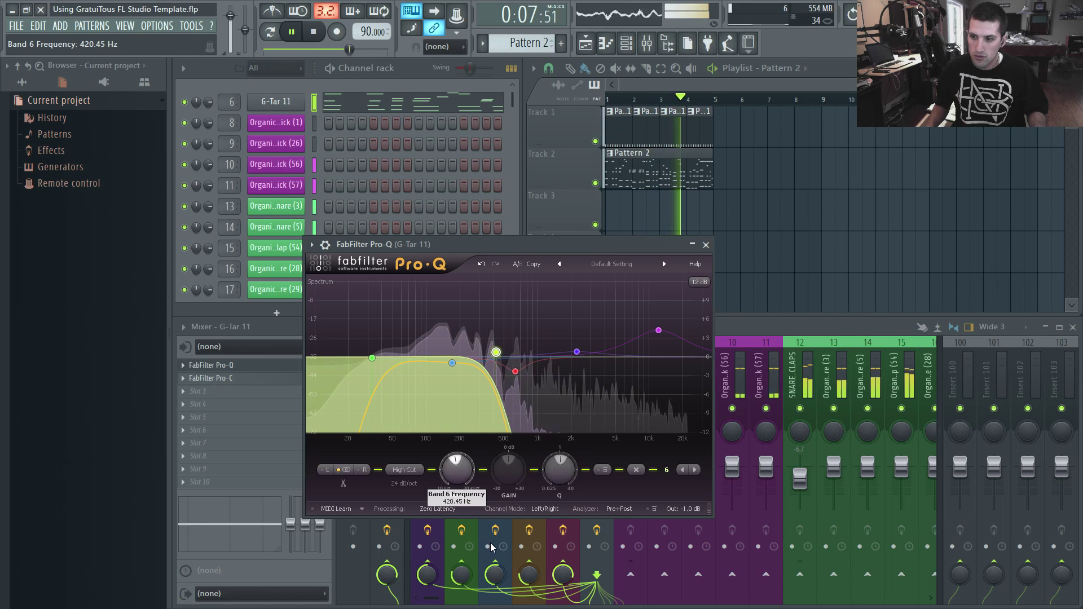
left_click_drag(490, 543, 491, 475)
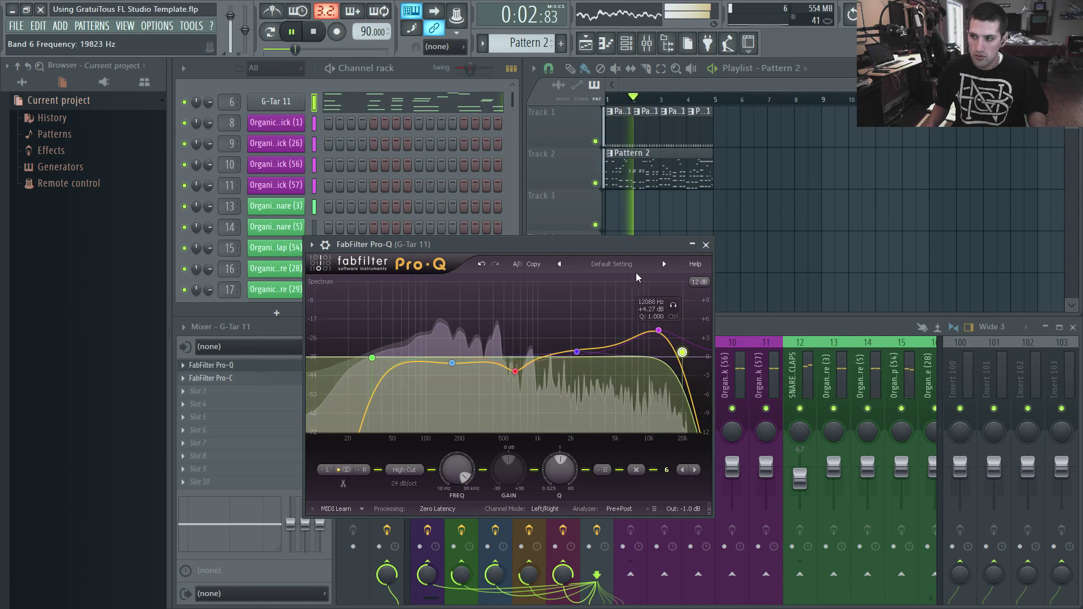